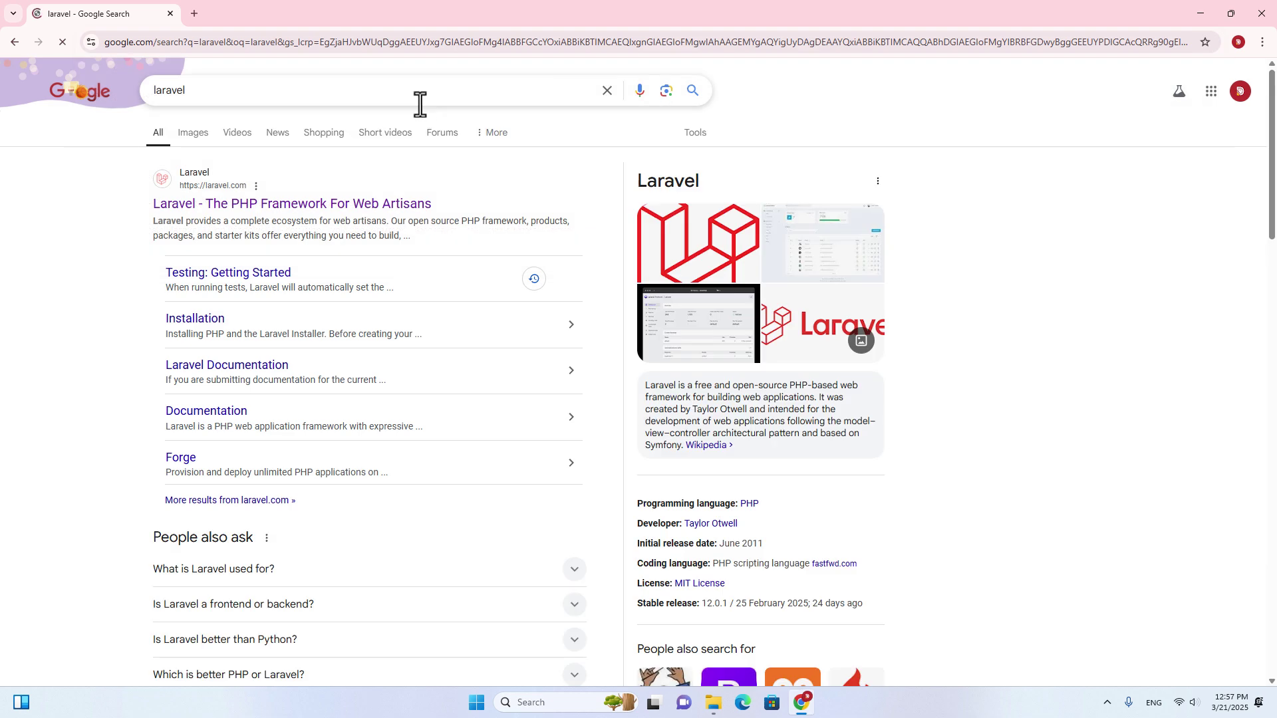
# Step: Open the Laravel 12.x Installation documentation from the search results and read the prerequisites for creating a Laravel application
pyautogui.click(244, 205)
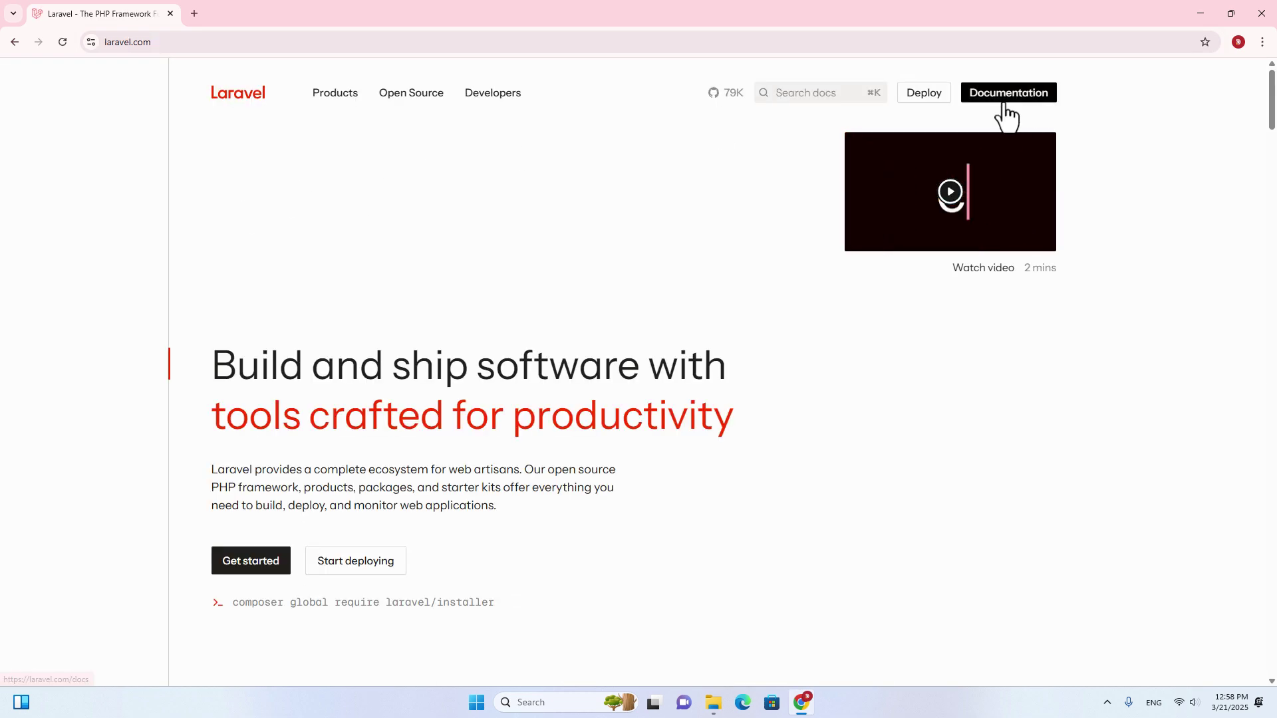
pyautogui.click(1033, 97)
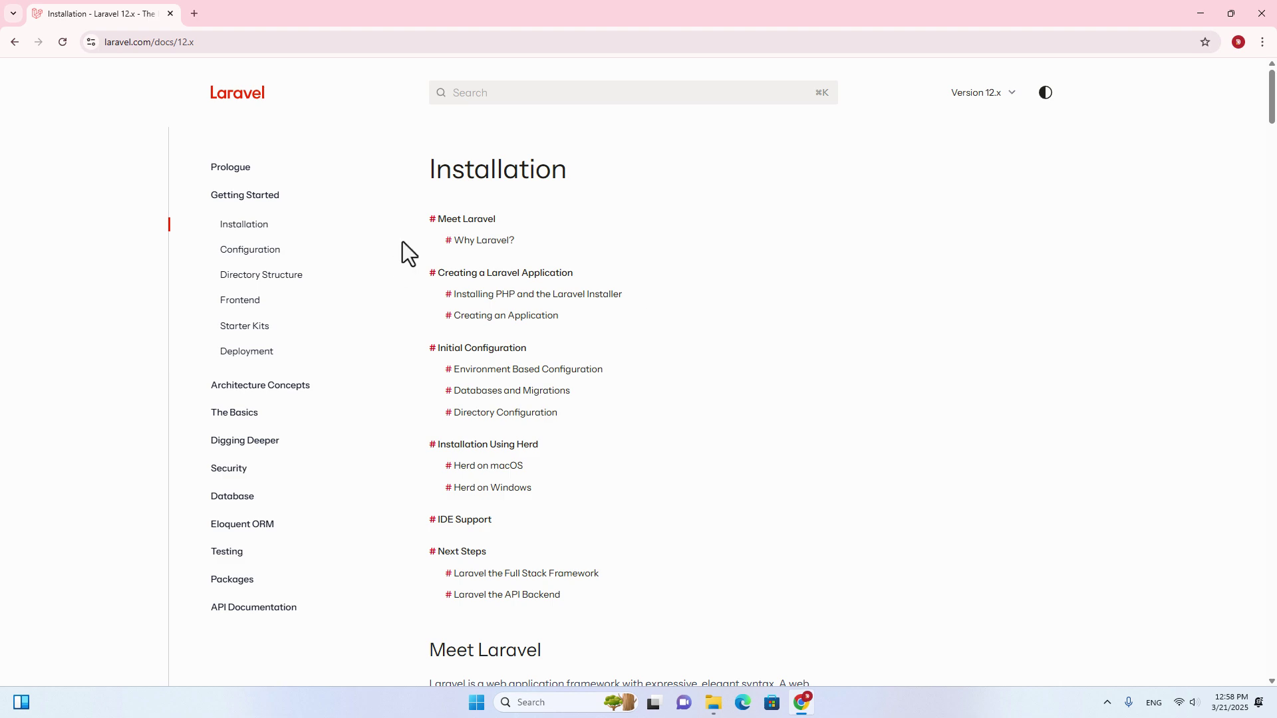
pyautogui.click(254, 230)
pyautogui.scroll(-5, 816, 286)
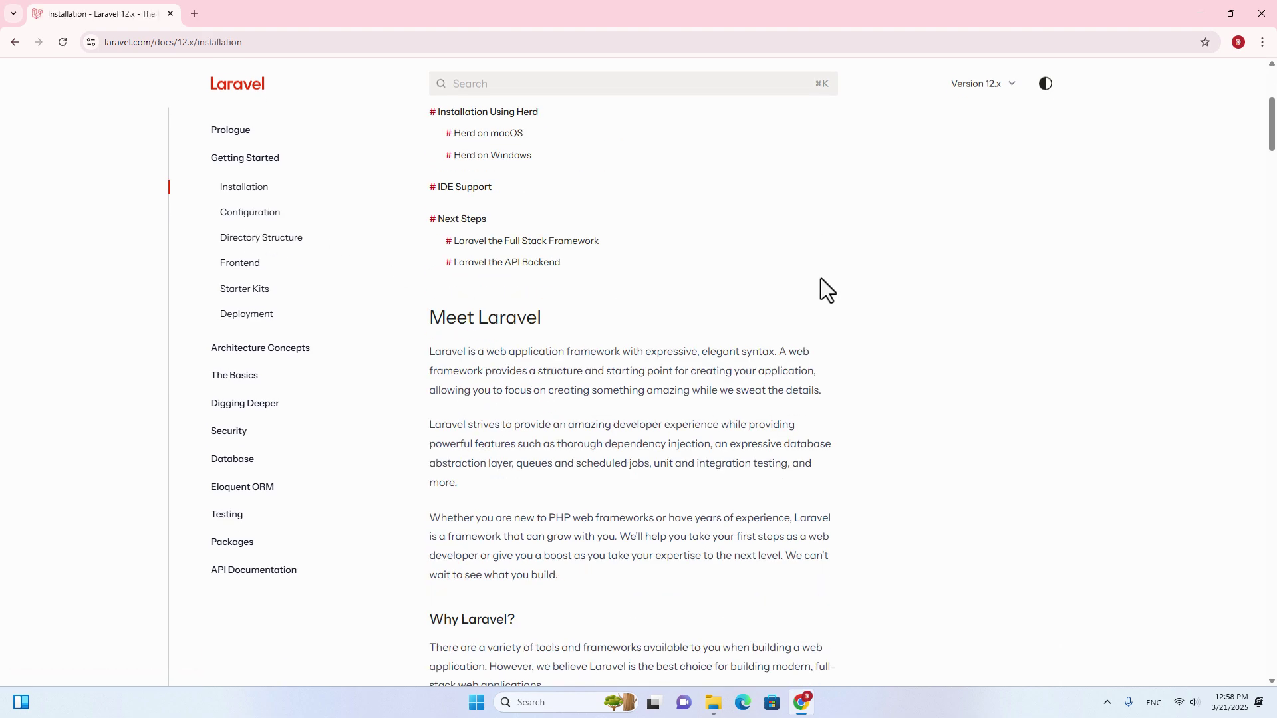
pyautogui.scroll(-15, 821, 275)
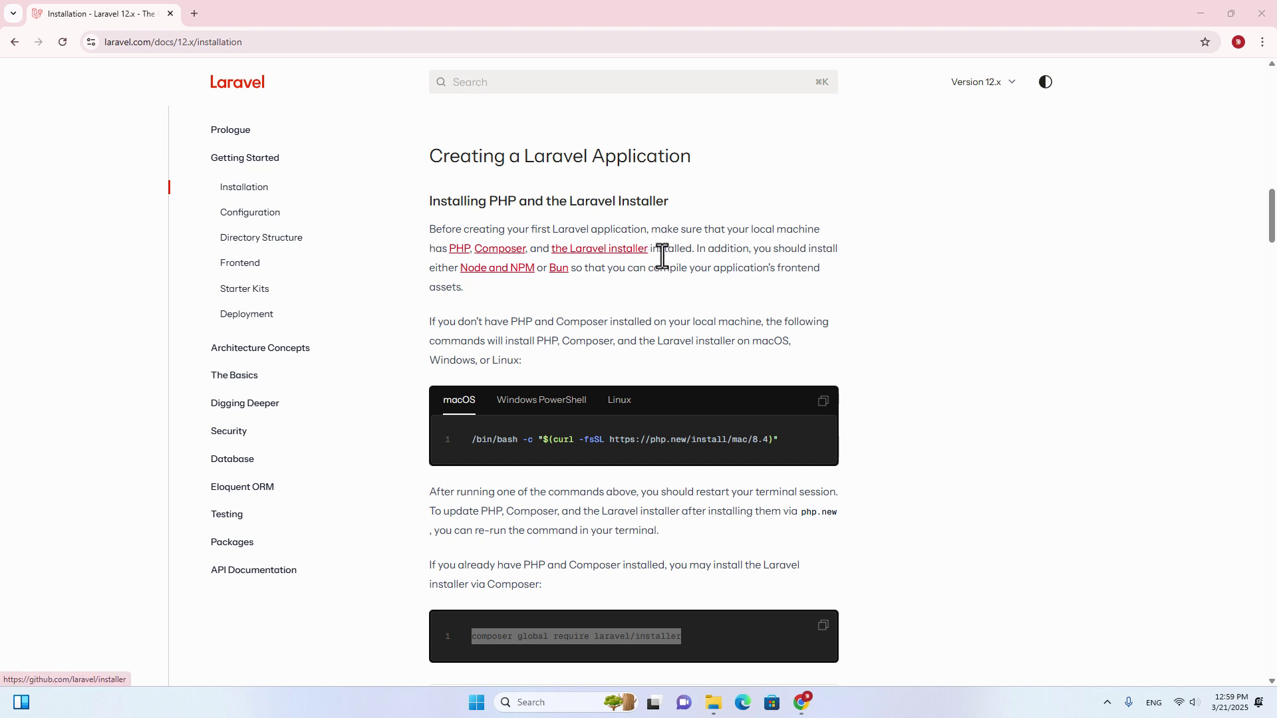
# Step: Search the web for "xampp" in a new browser tab and open the Apache Friends website
pyautogui.click(193, 12)
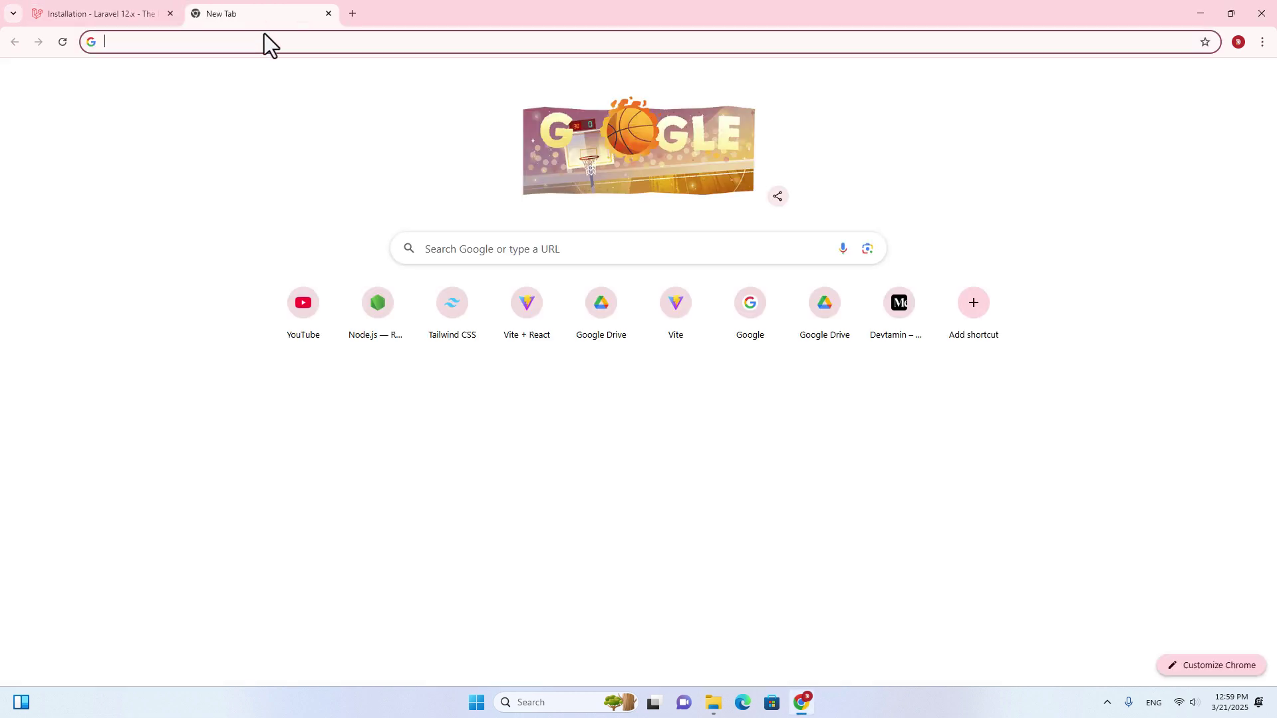
pyautogui.click(266, 38)
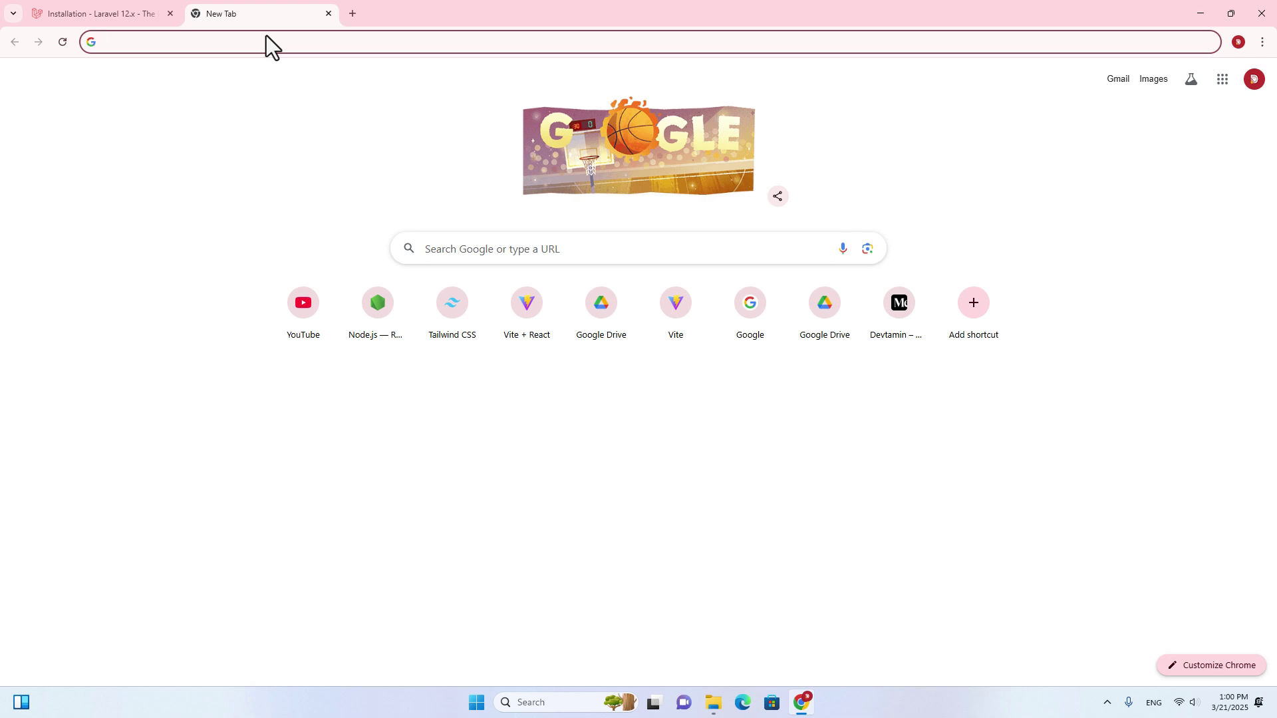
pyautogui.write('xampp')
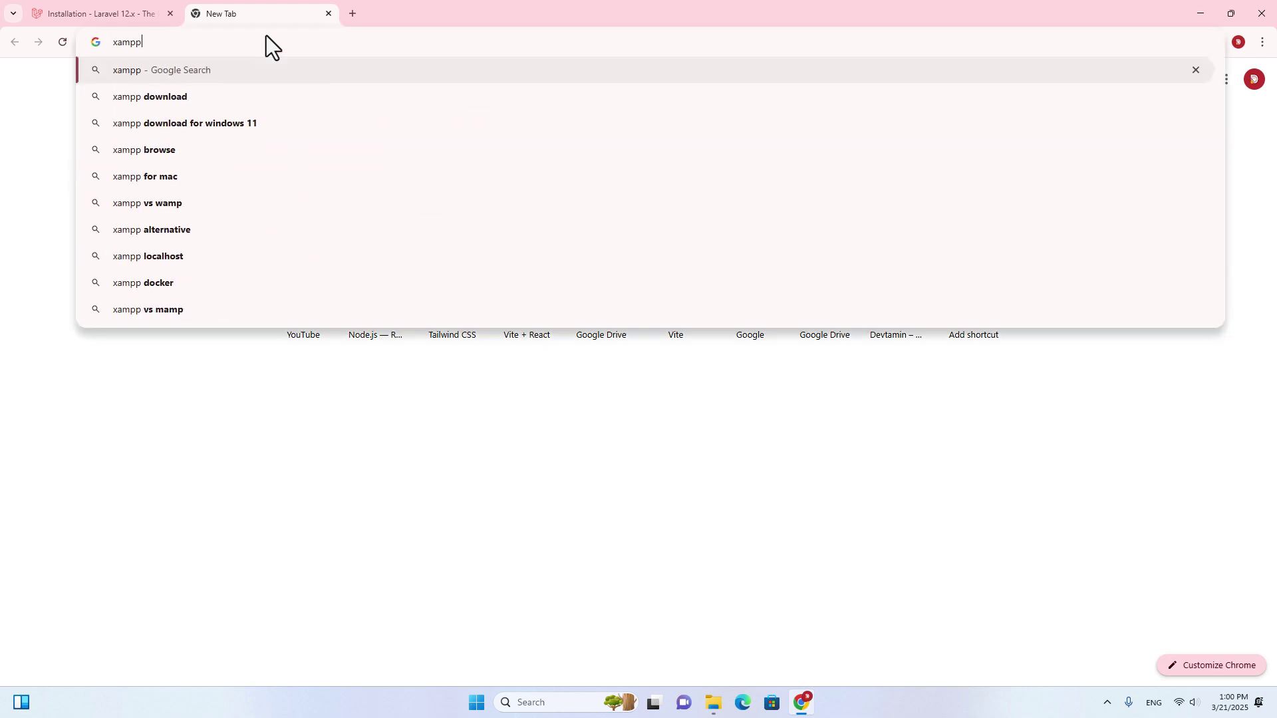
pyautogui.press('Return')
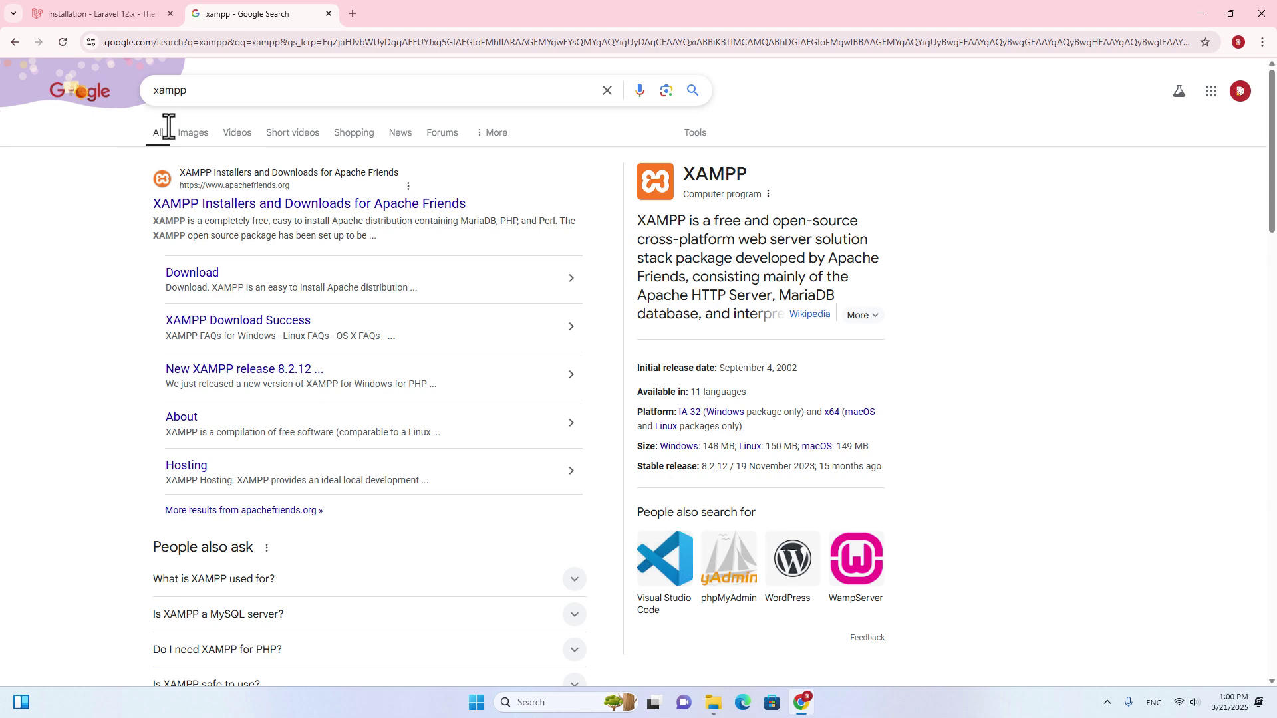
pyautogui.click(238, 212)
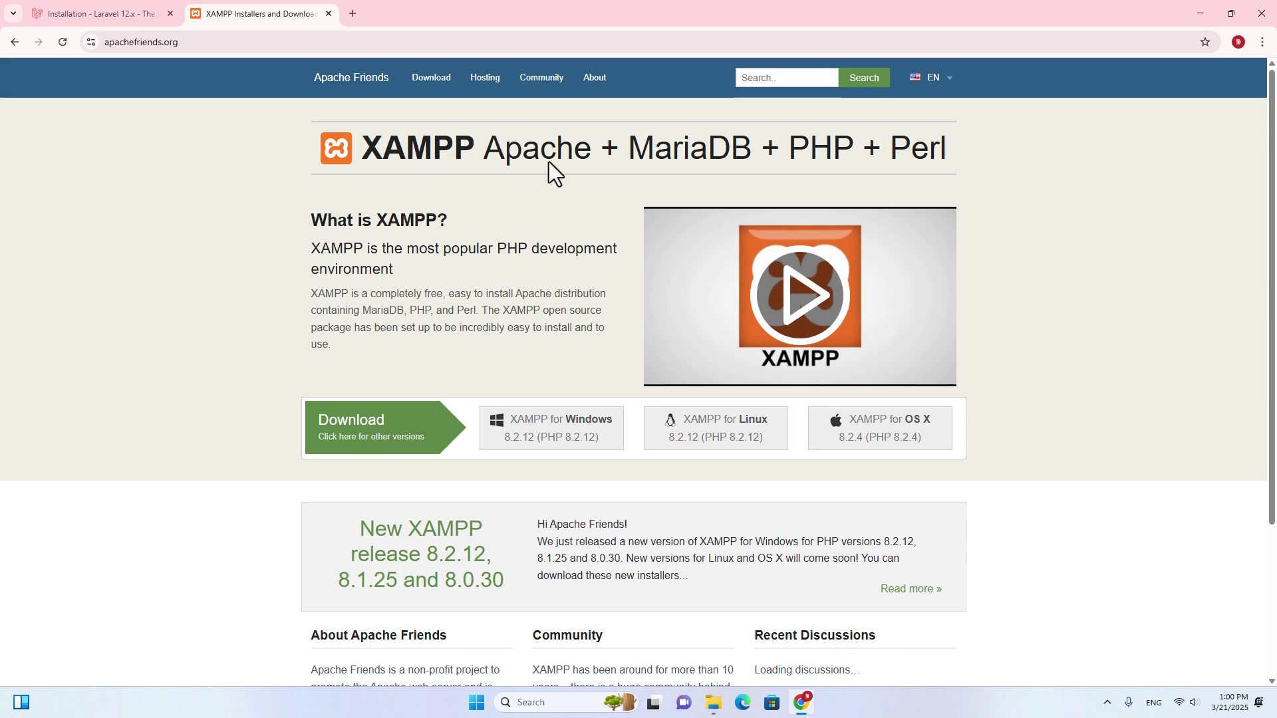
# Step: Download the 64-bit XAMPP 8.2.12 installer for Windows, check its progress, and close the SourceForge page
pyautogui.click(365, 446)
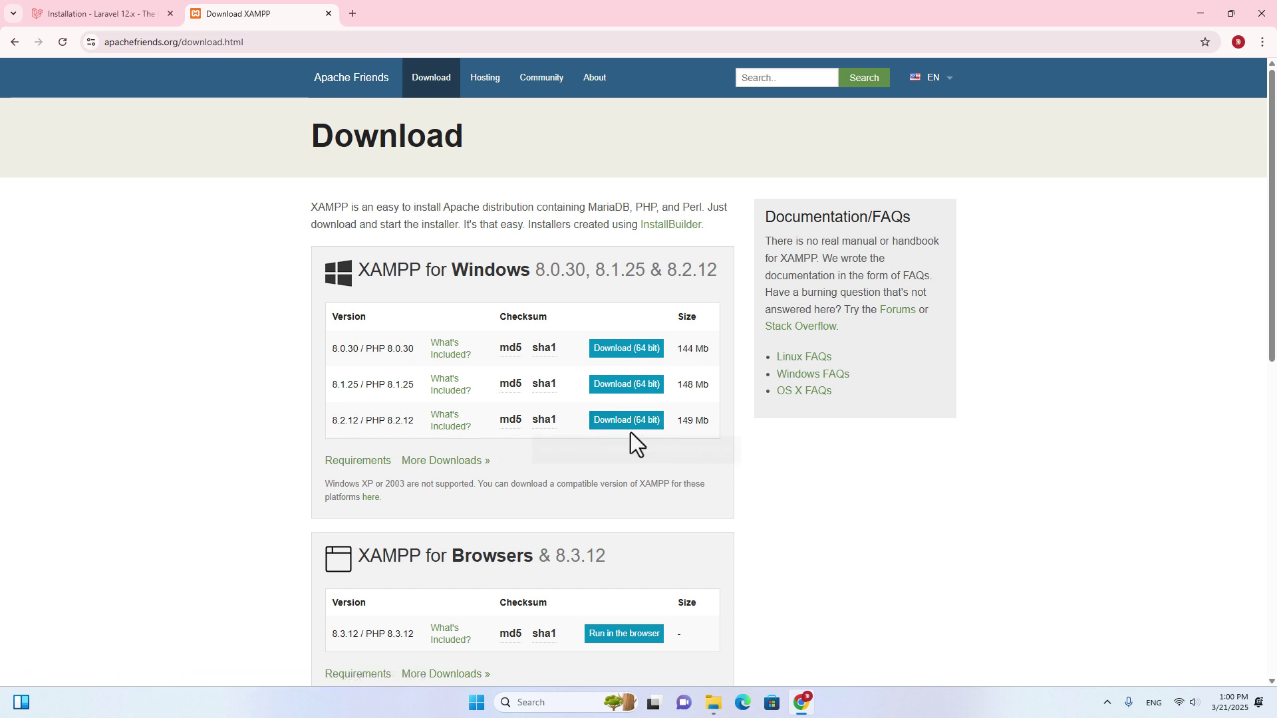
pyautogui.click(613, 429)
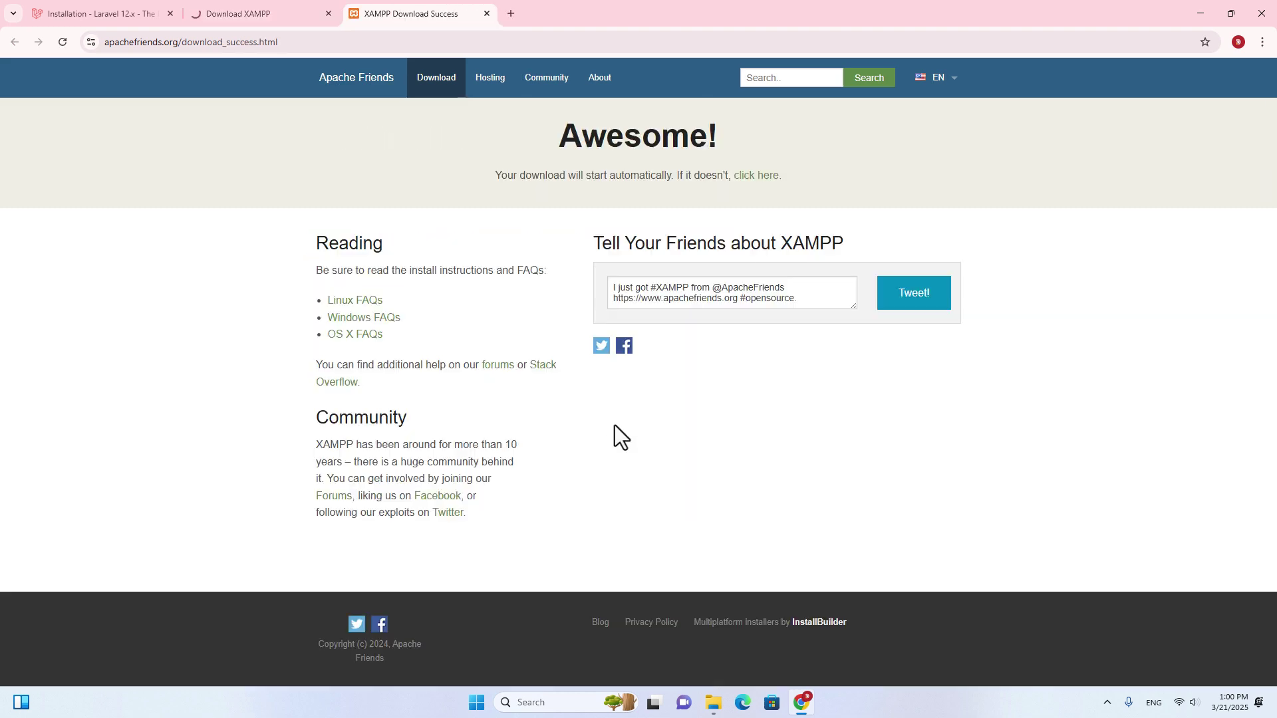
pyautogui.click(285, 12)
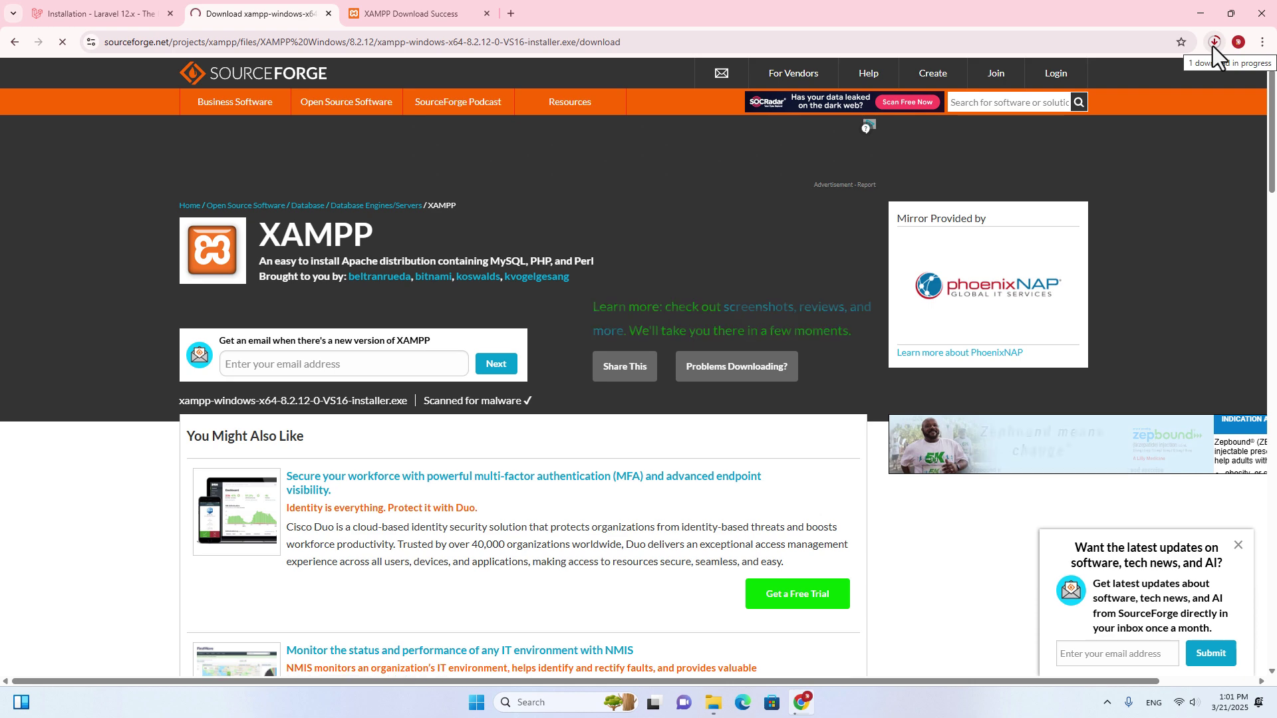
pyautogui.click(1212, 46)
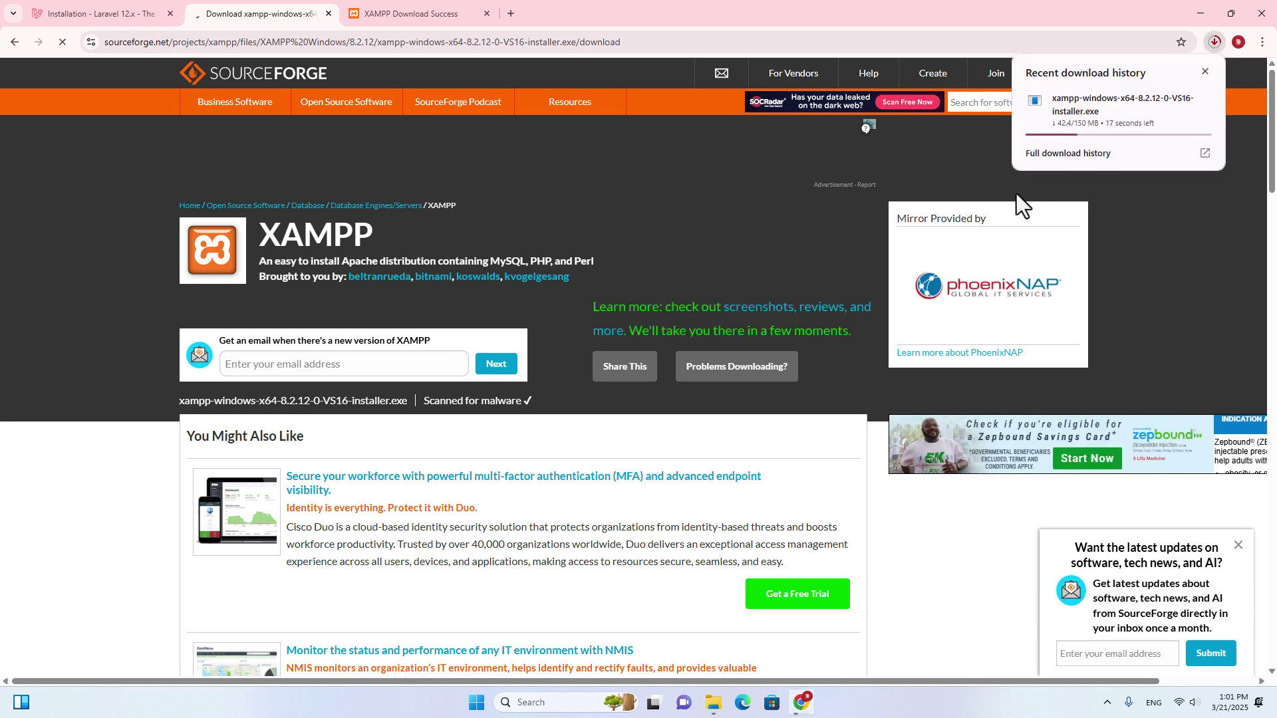
pyautogui.click(326, 13)
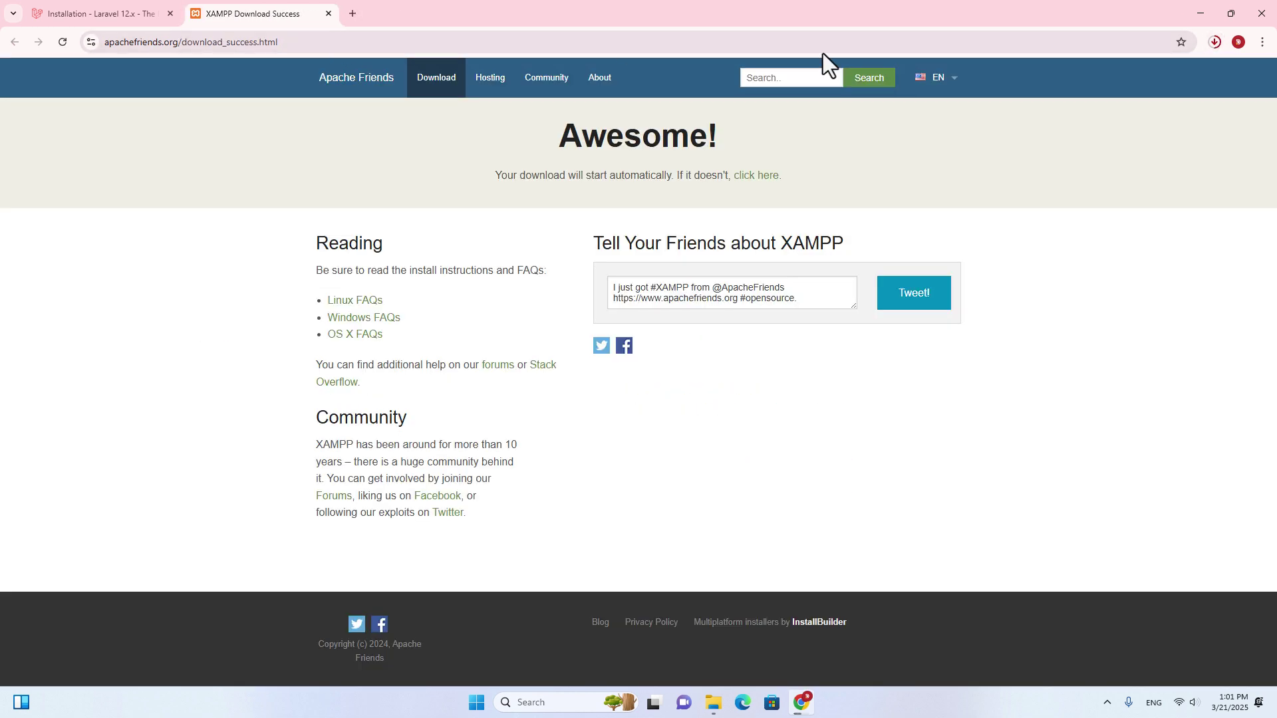
# Step: Run the downloaded XAMPP installer from the Downloads folder, clear the desktop of other windows, and acknowledge the User Account Control warning
pyautogui.click(1212, 45)
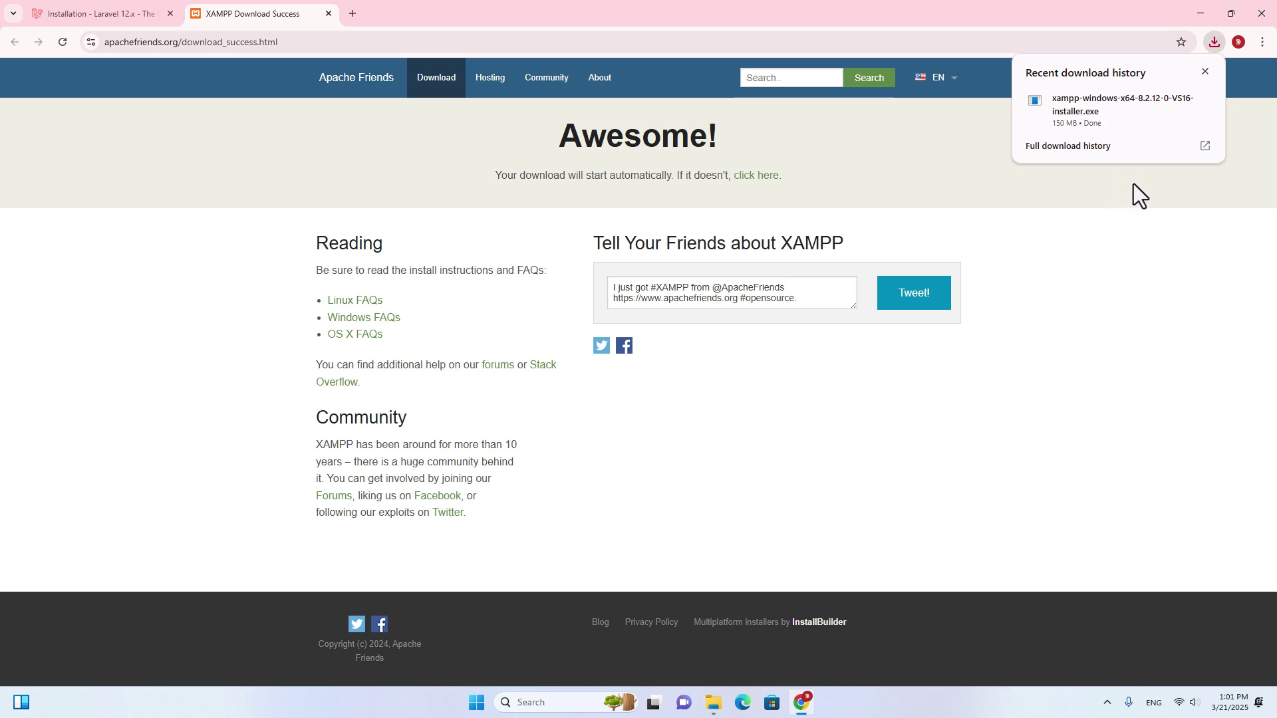
pyautogui.click(1182, 99)
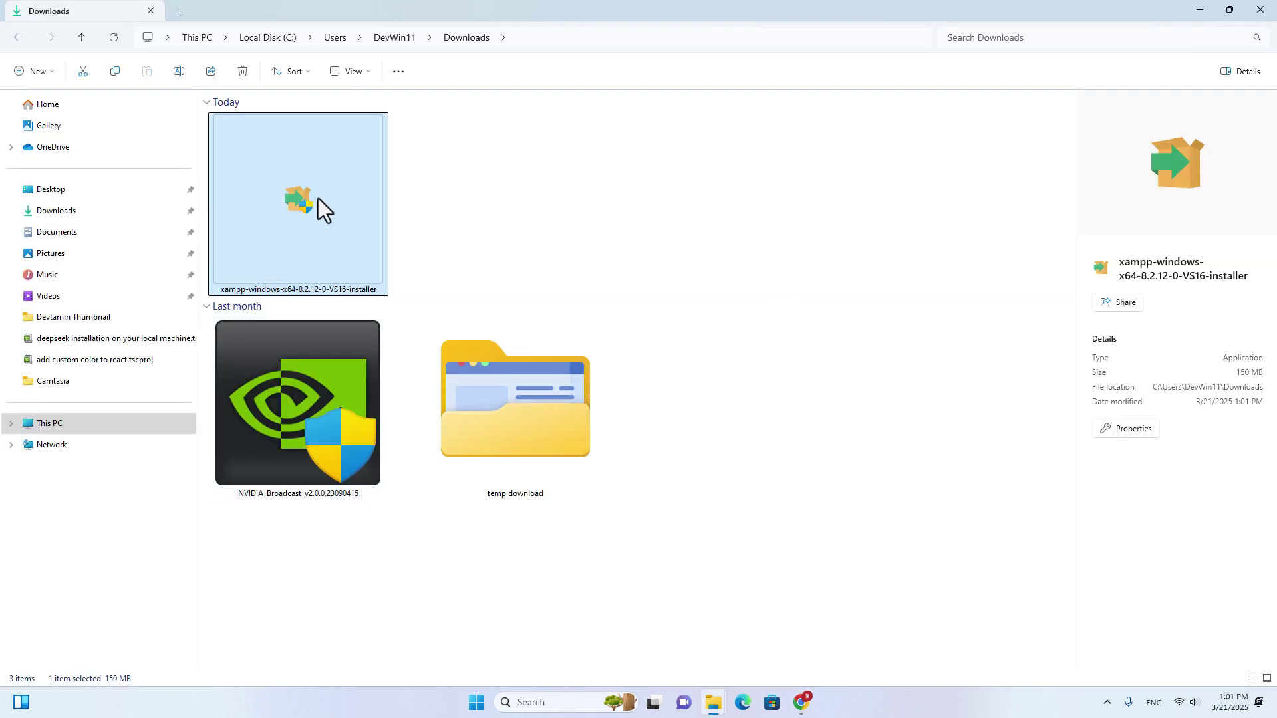
pyautogui.doubleClick(323, 262)
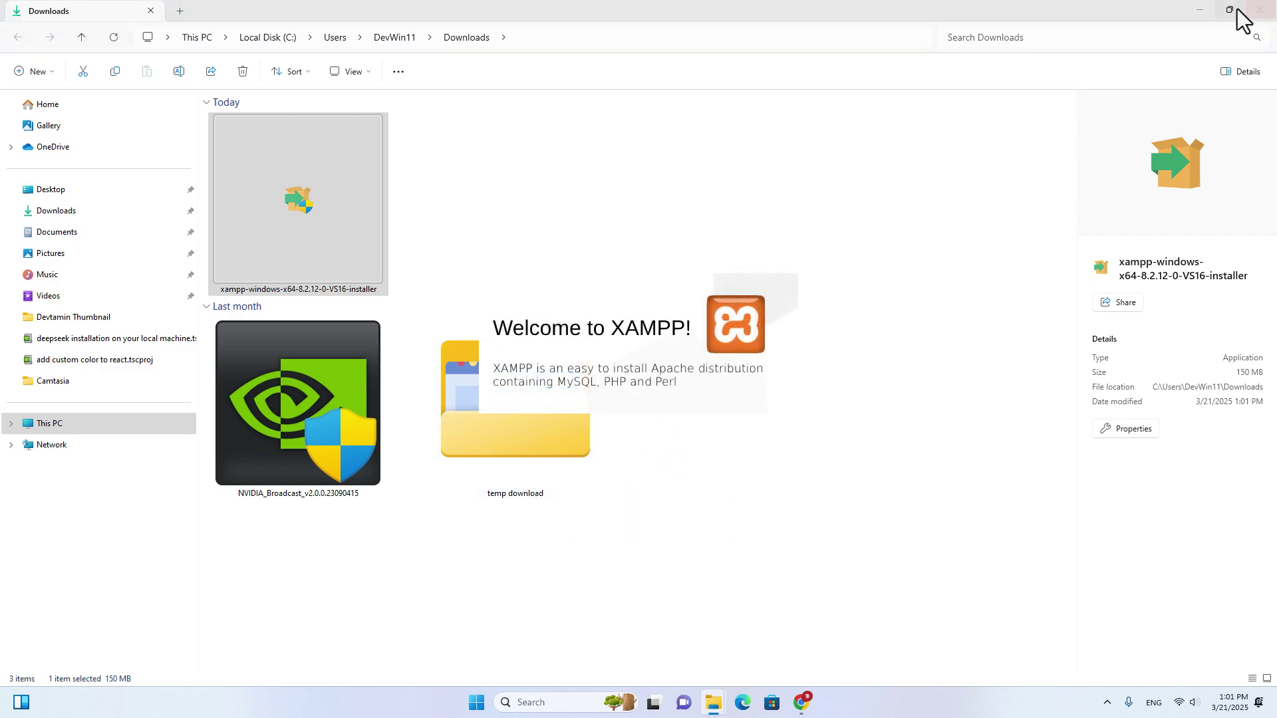
pyautogui.click(1205, 12)
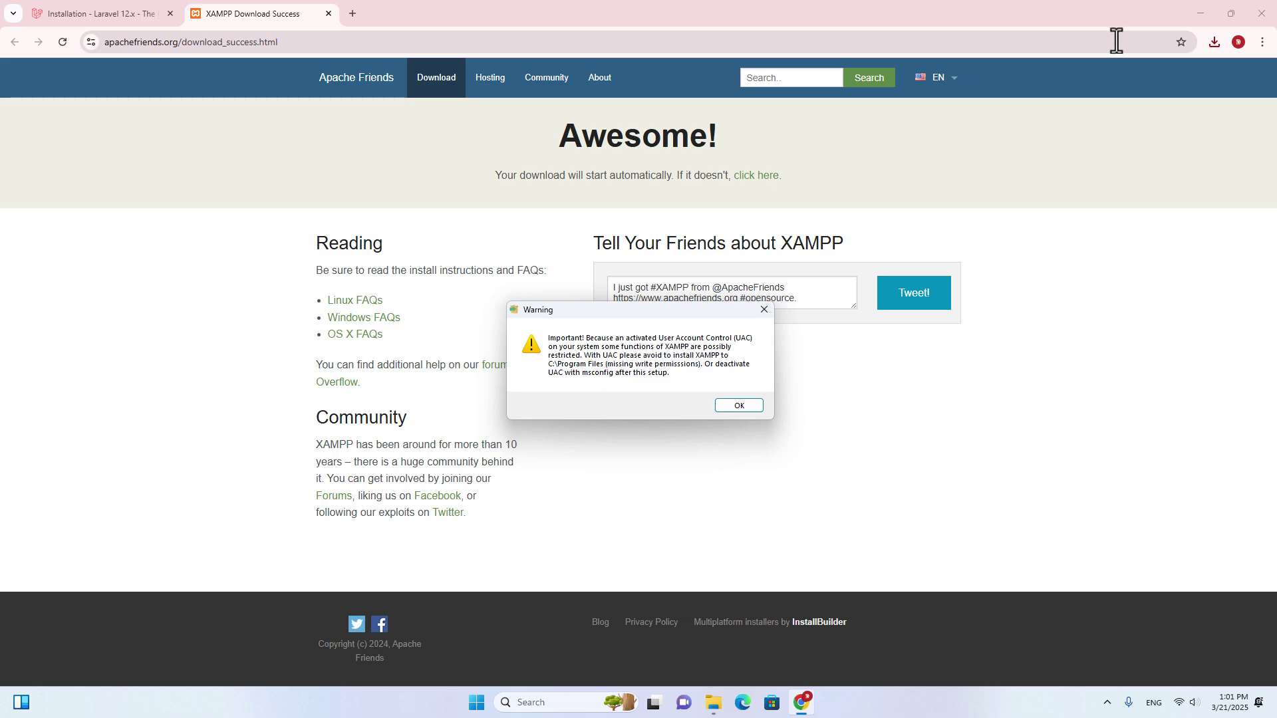
pyautogui.click(1200, 12)
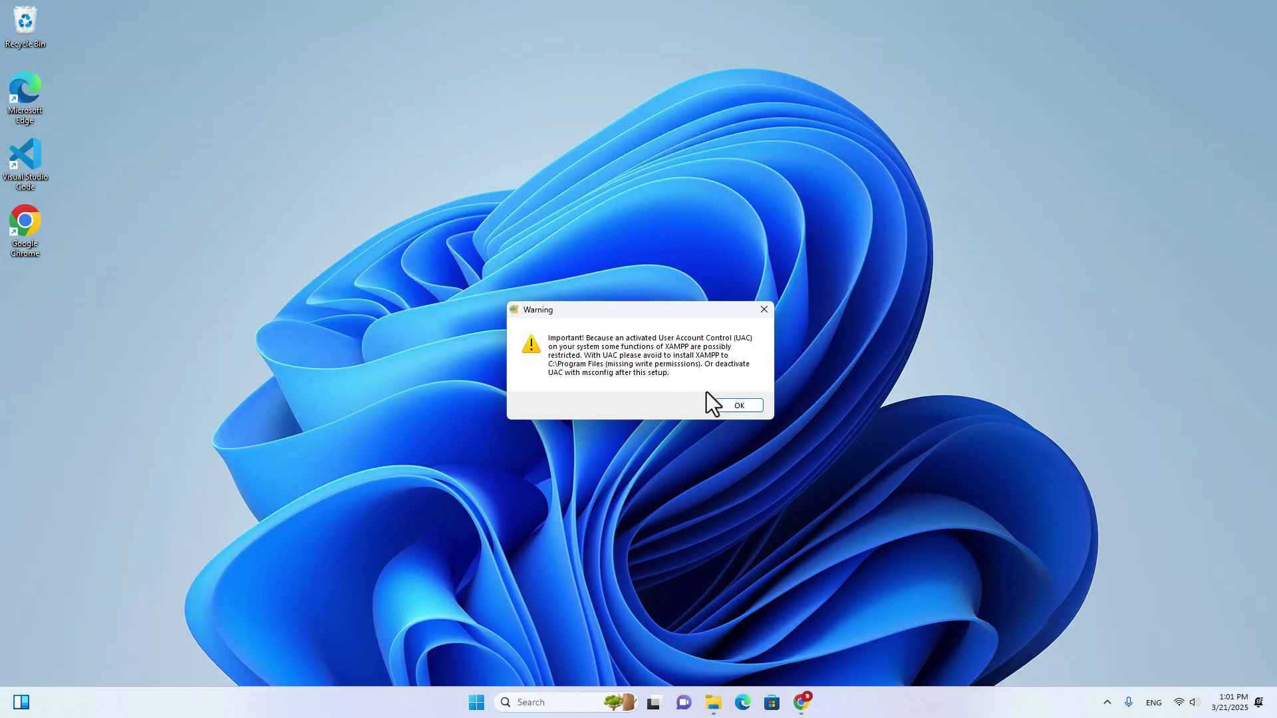
pyautogui.click(734, 405)
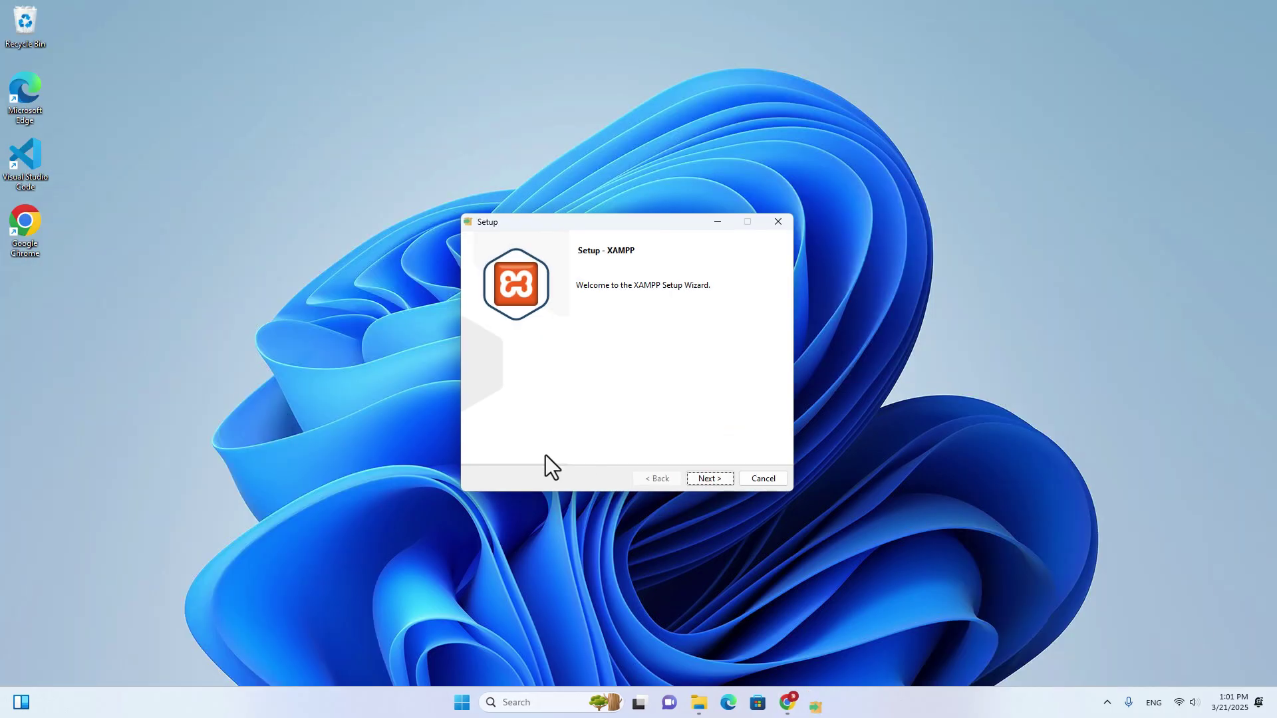
# Step: Install XAMPP with the default components into C:\xampp, with English as the language, and finish by launching its Control Panel
pyautogui.click(704, 477)
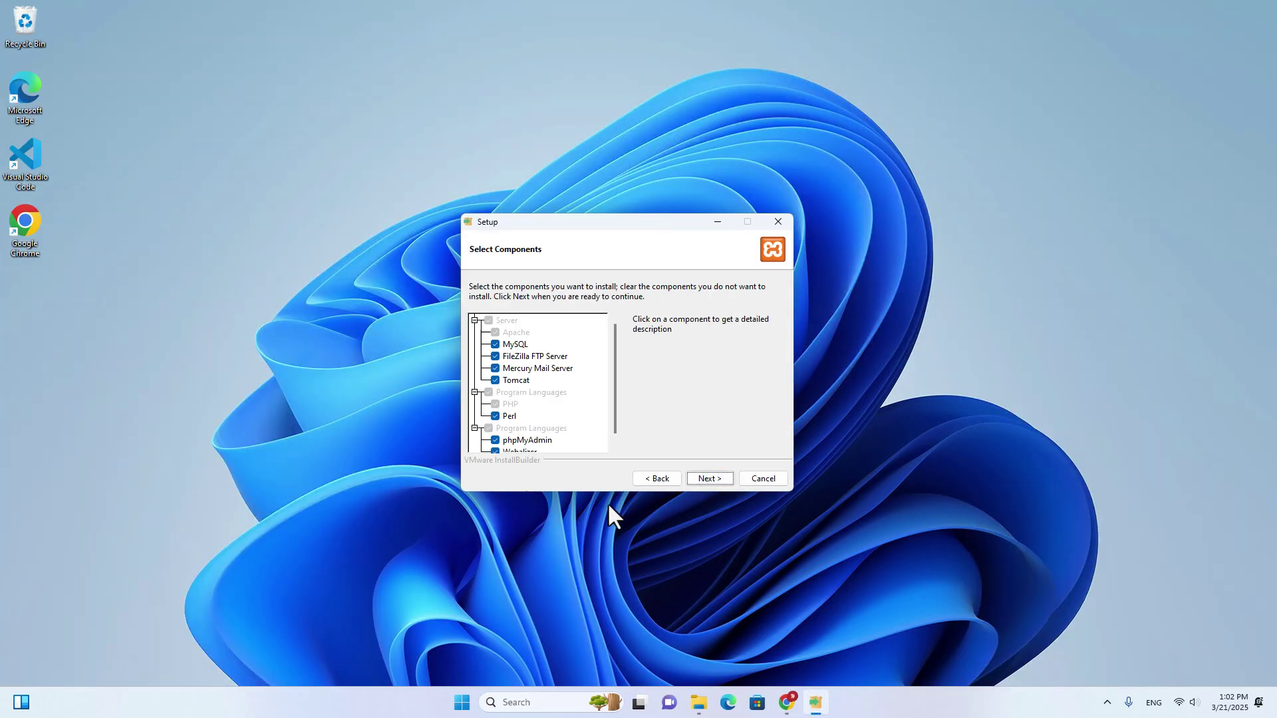
pyautogui.click(717, 481)
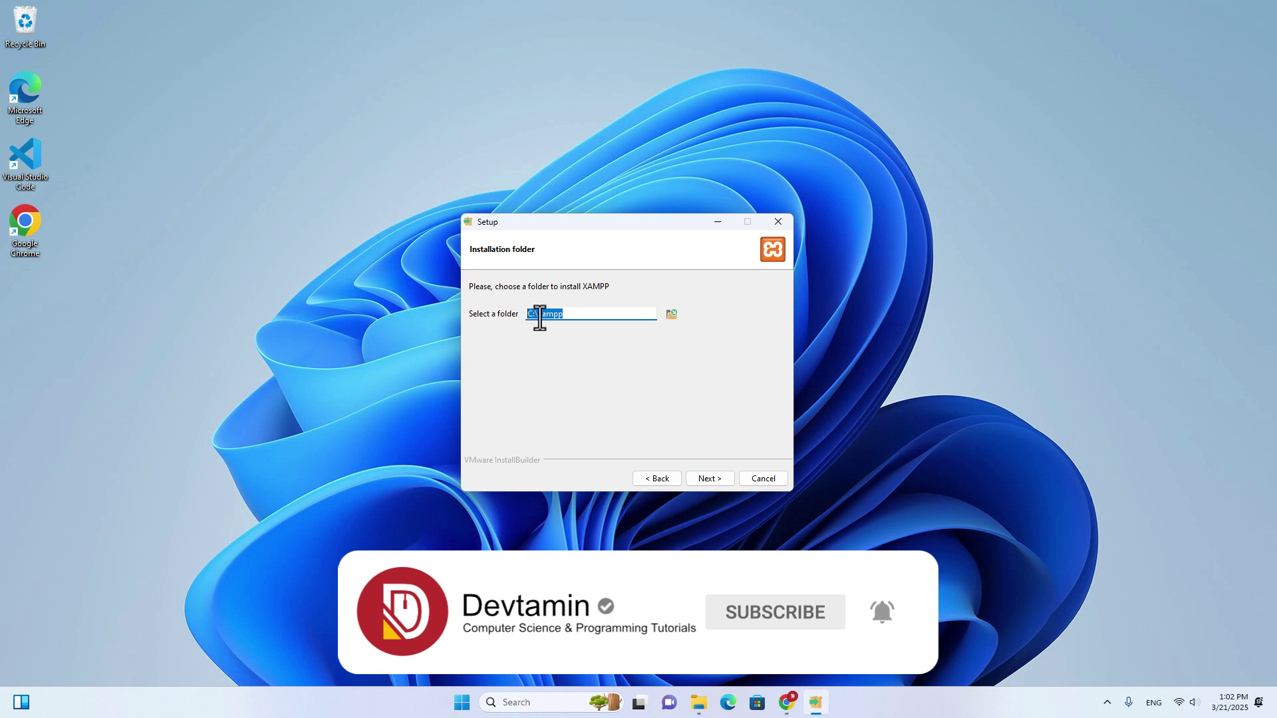
pyautogui.click(711, 476)
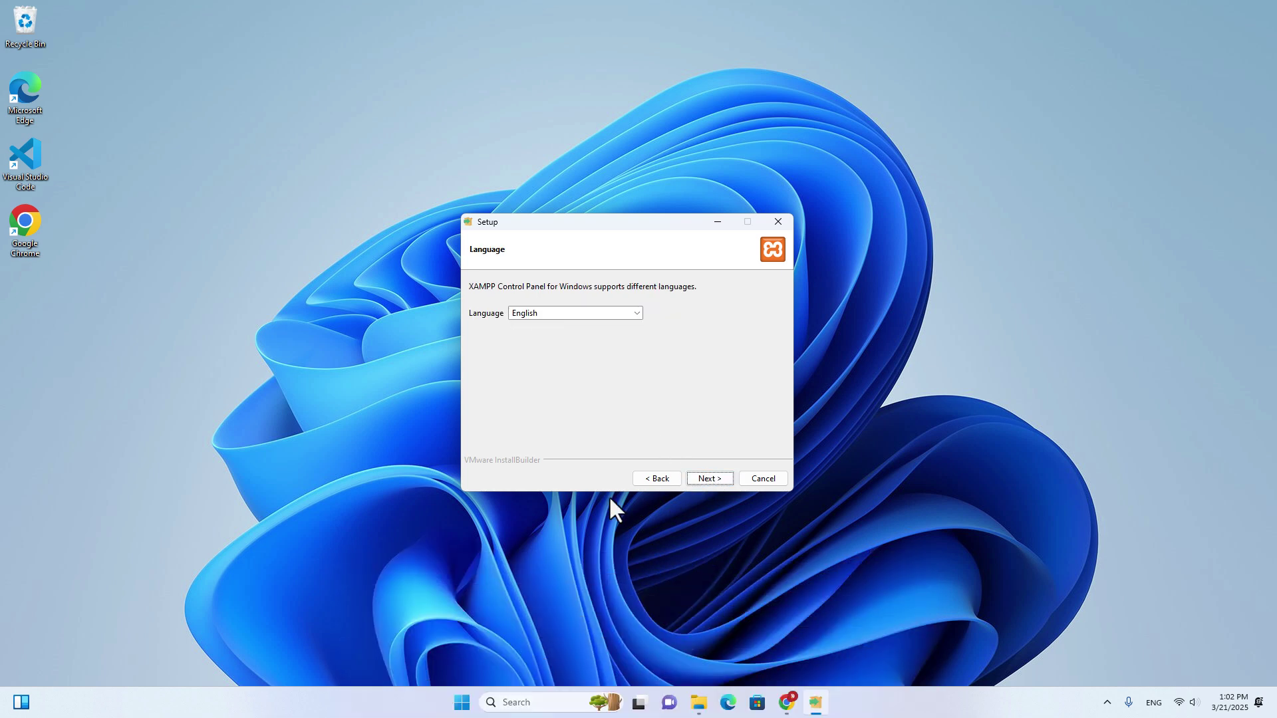
pyautogui.click(711, 479)
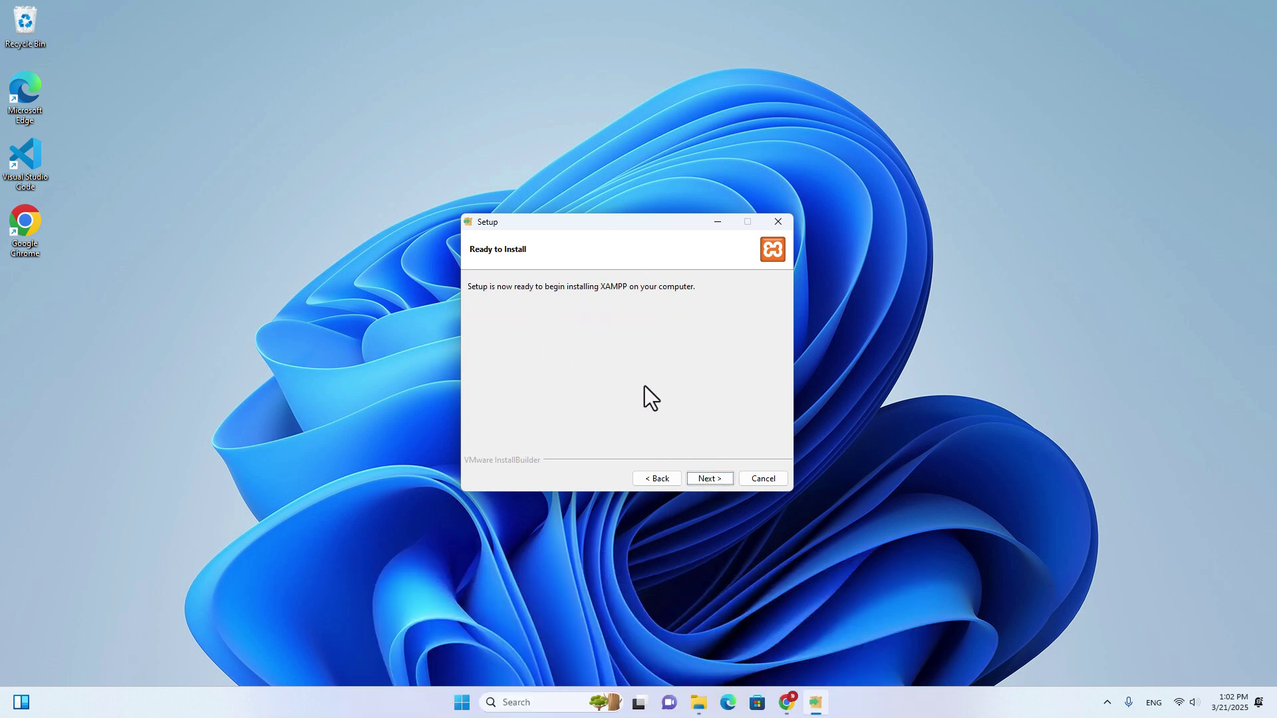
pyautogui.click(711, 483)
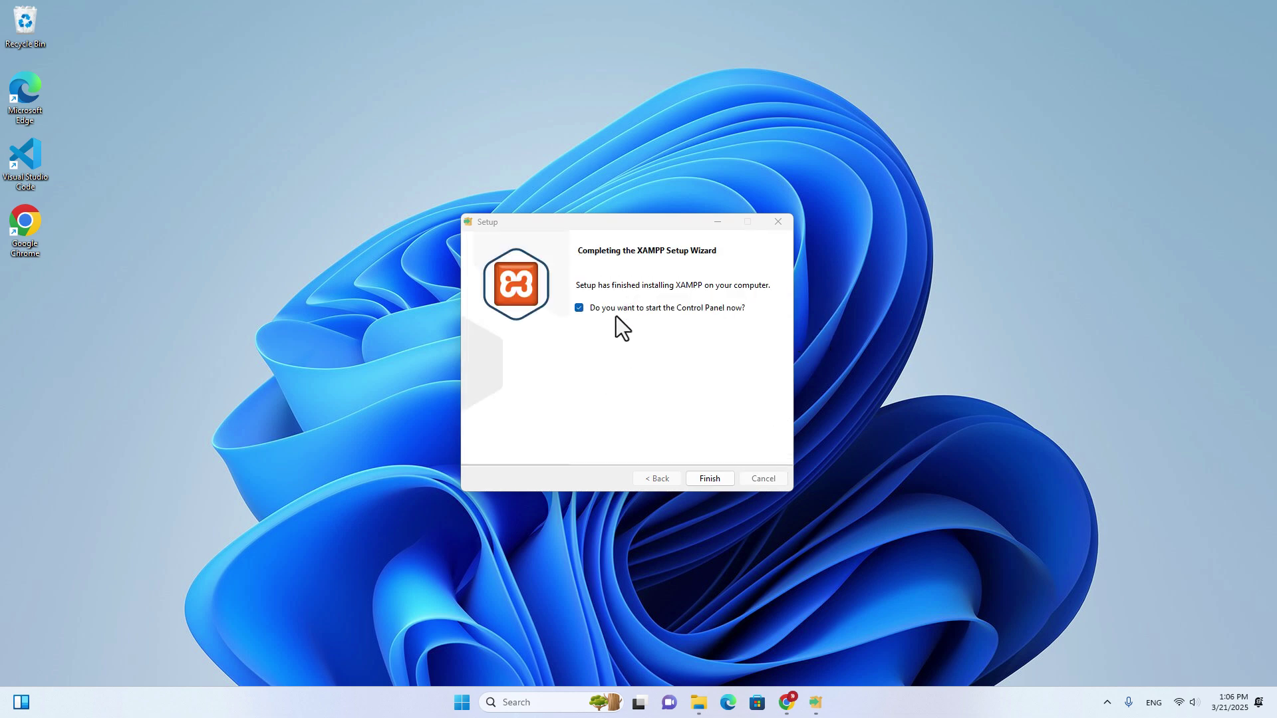
pyautogui.click(708, 476)
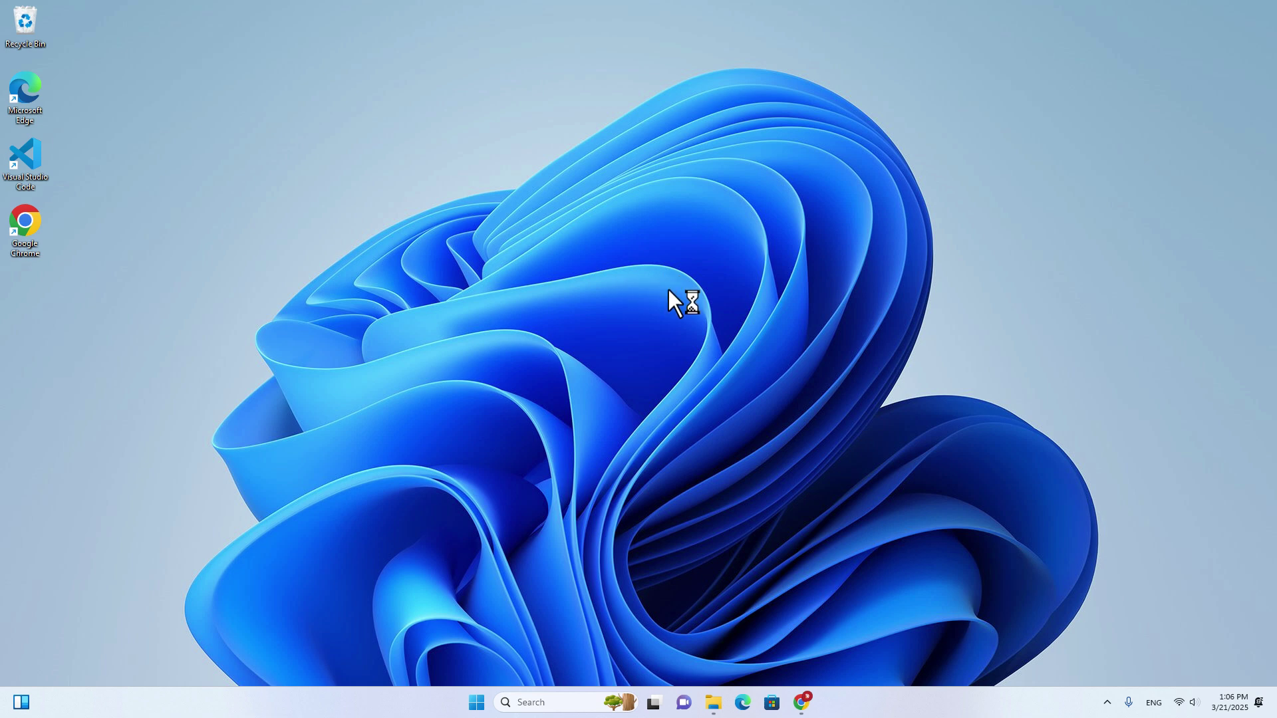
# Step: Start the Apache and MySQL modules in the XAMPP Control Panel and allow mysqld network access through Windows Firewall
pyautogui.moveTo(242, 19); pyautogui.dragTo(642, 122)
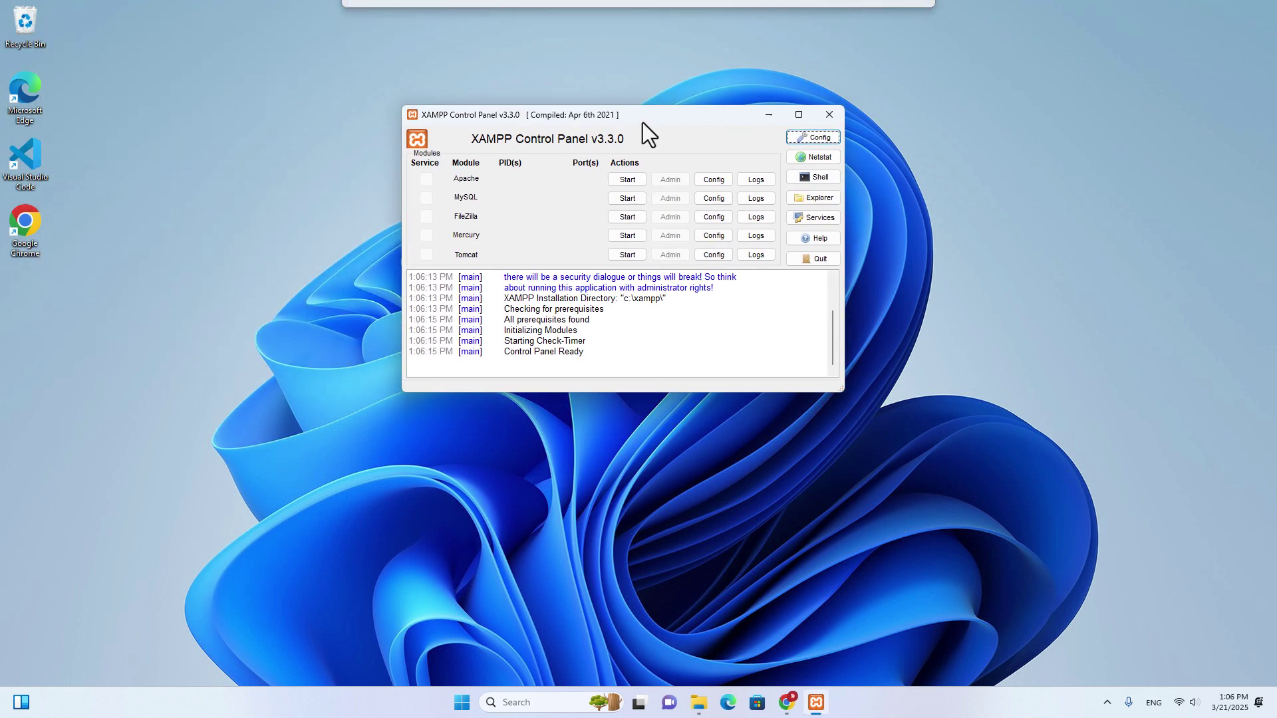
pyautogui.click(632, 180)
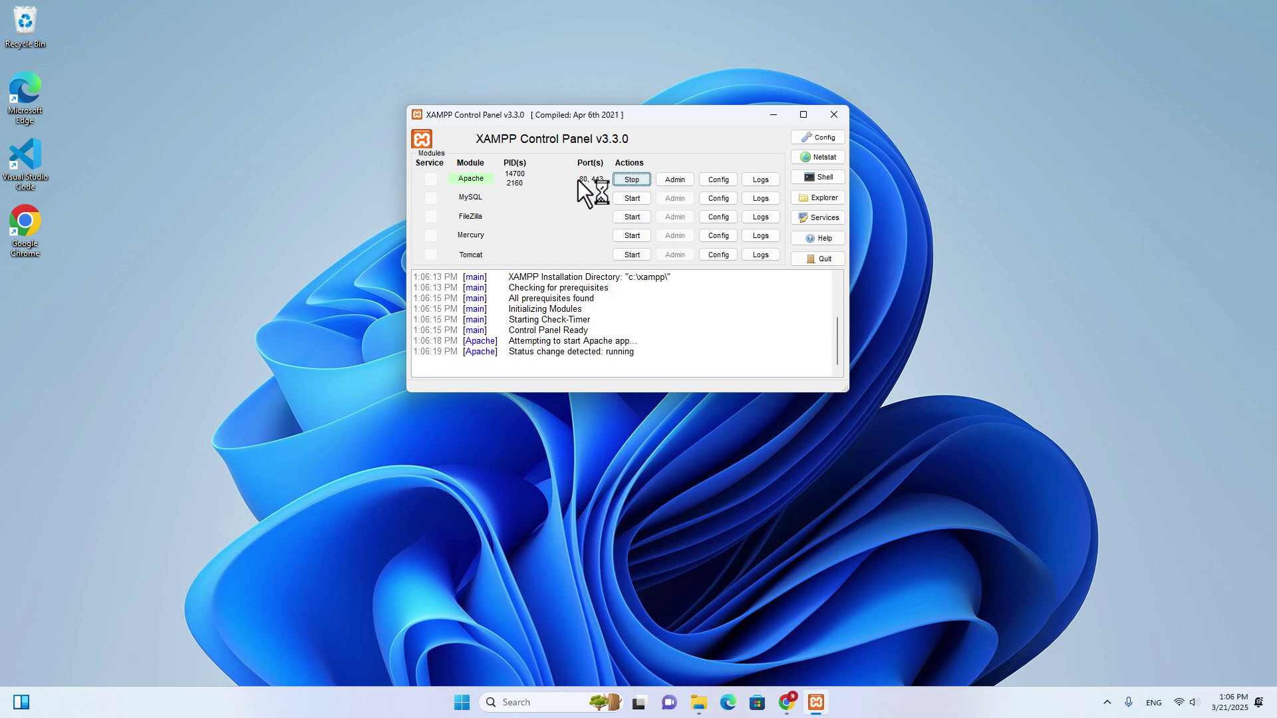
pyautogui.click(629, 201)
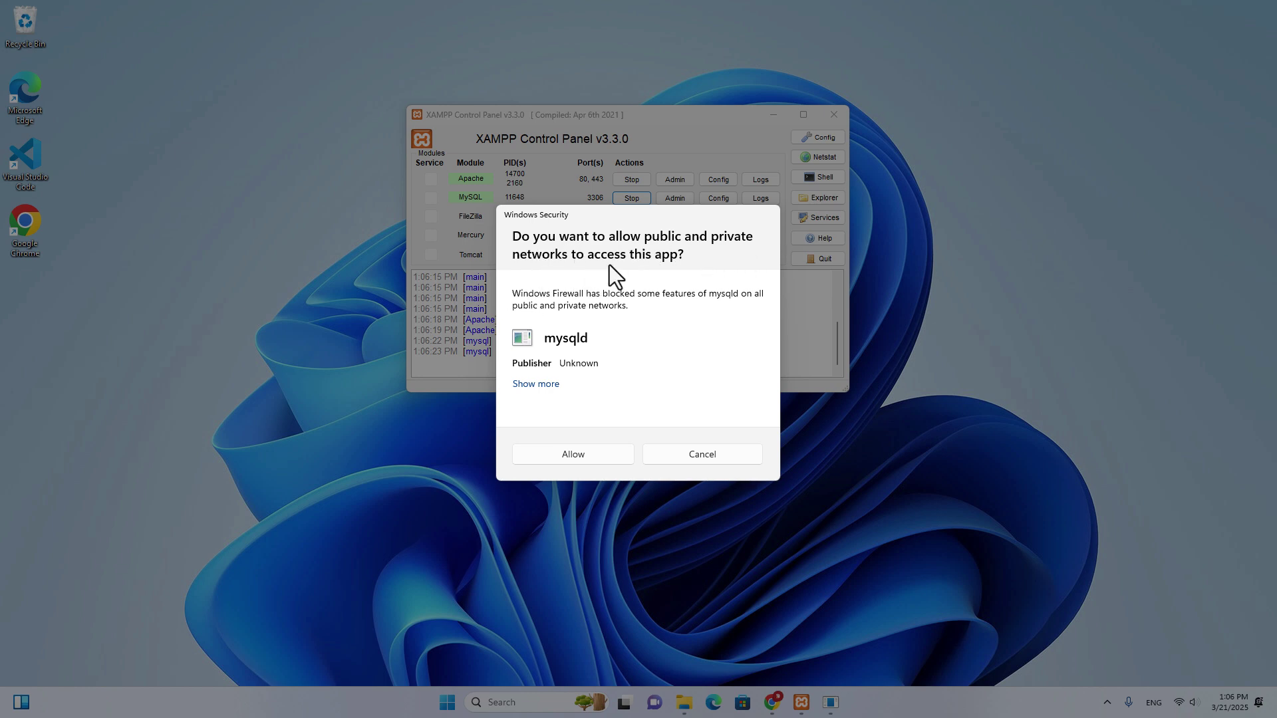
pyautogui.click(592, 455)
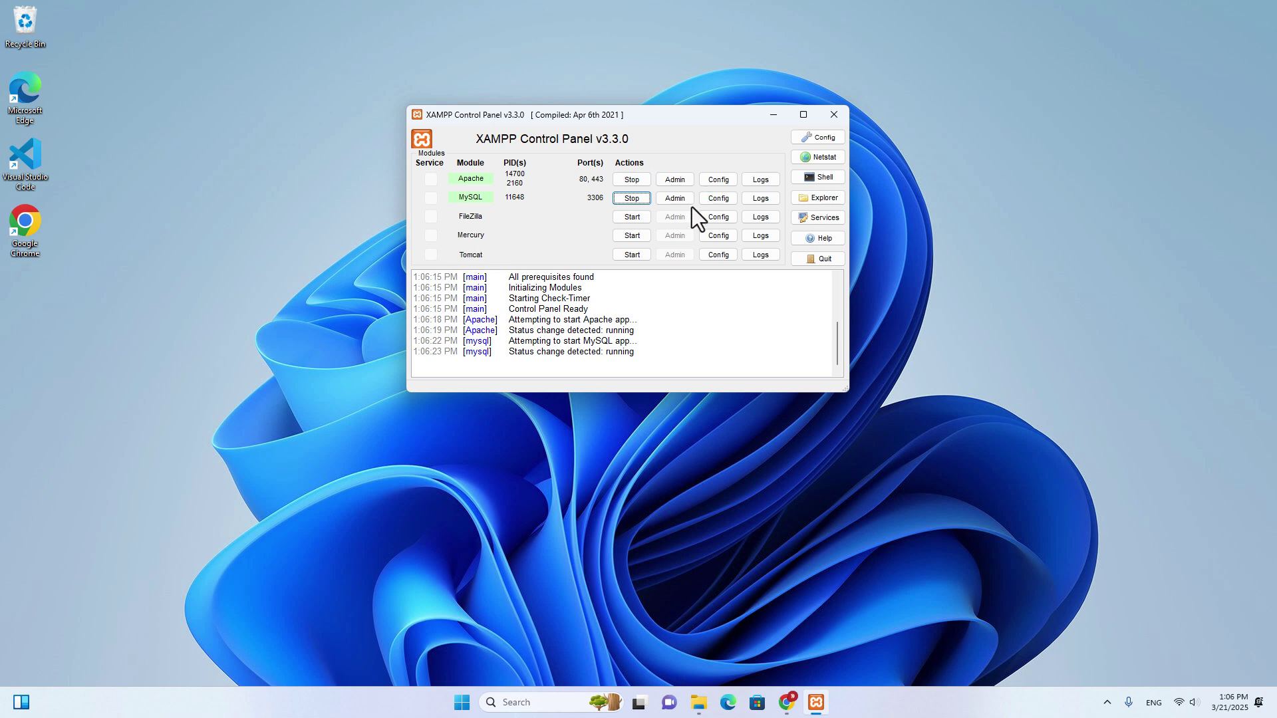
# Step: View the local XAMPP dashboard through Apache's admin page, then return to the Control Panel
pyautogui.click(678, 183)
pyautogui.scroll(-4, 600, 208)
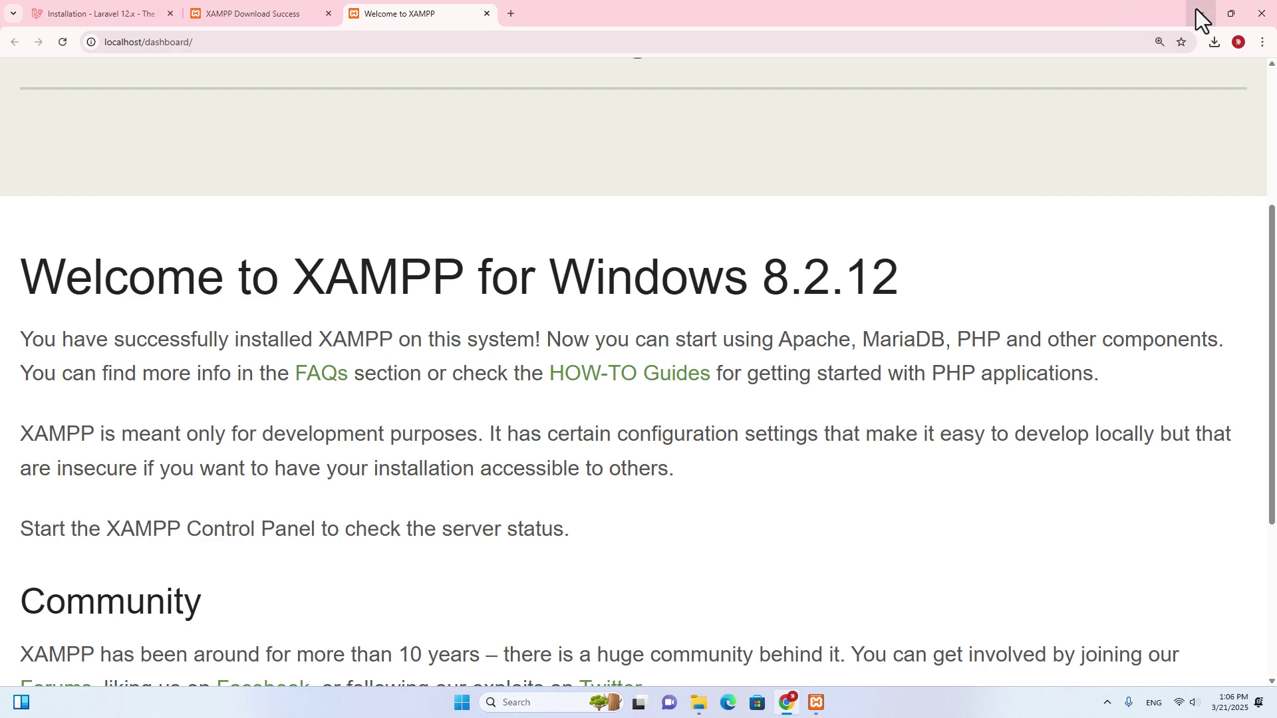
pyautogui.click(1196, 9)
# Step: Open phpMyAdmin through MySQL's admin page, view its database creation page, and return to the Control Panel
pyautogui.click(674, 198)
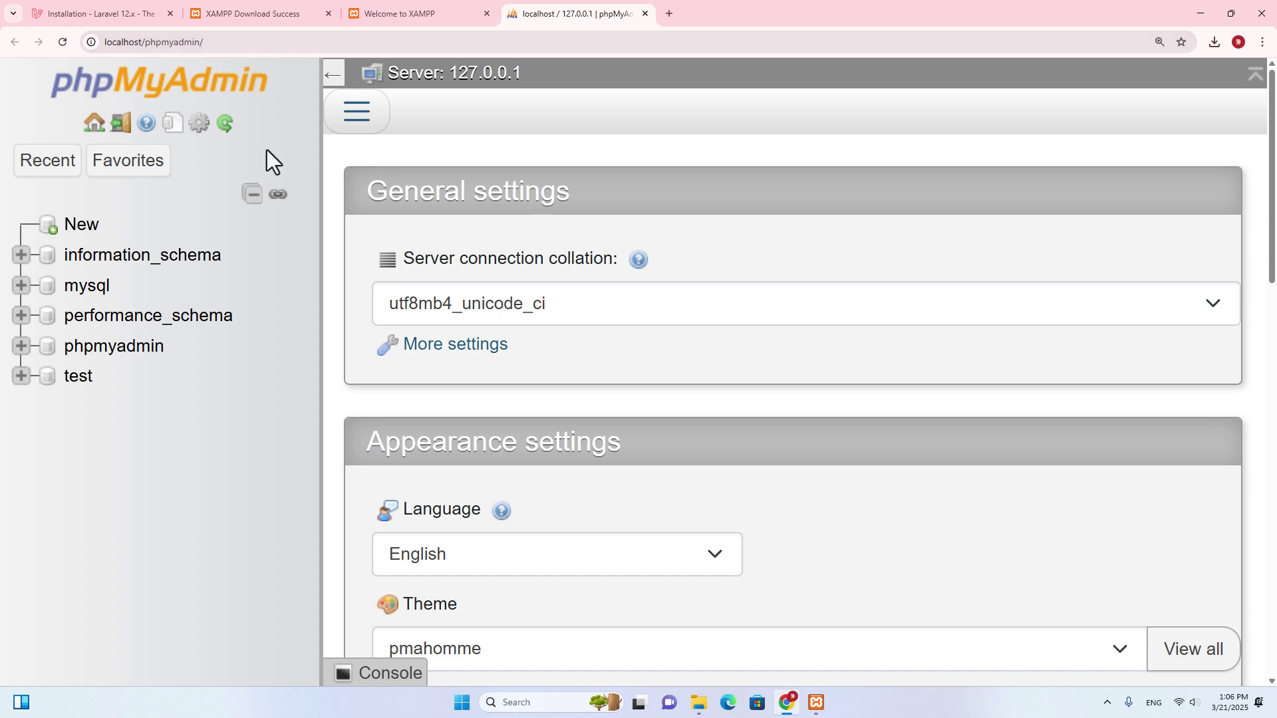
pyautogui.scroll(-3, 264, 166)
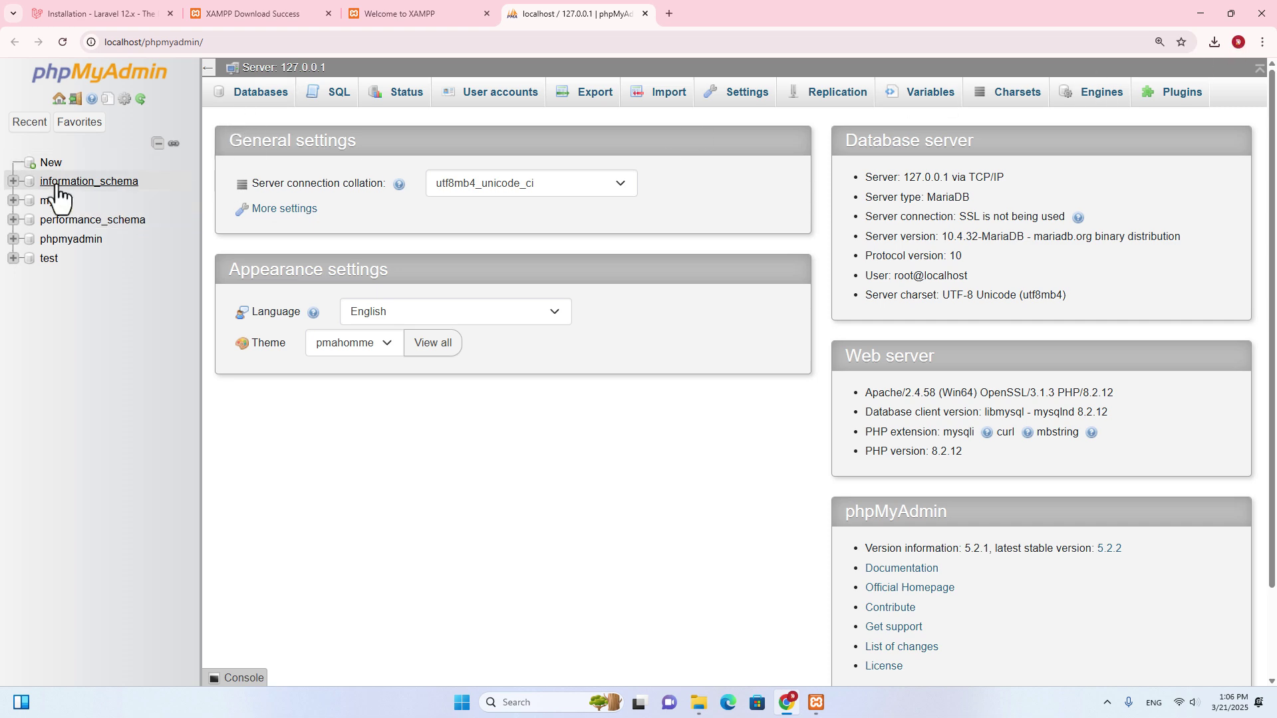
pyautogui.click(50, 163)
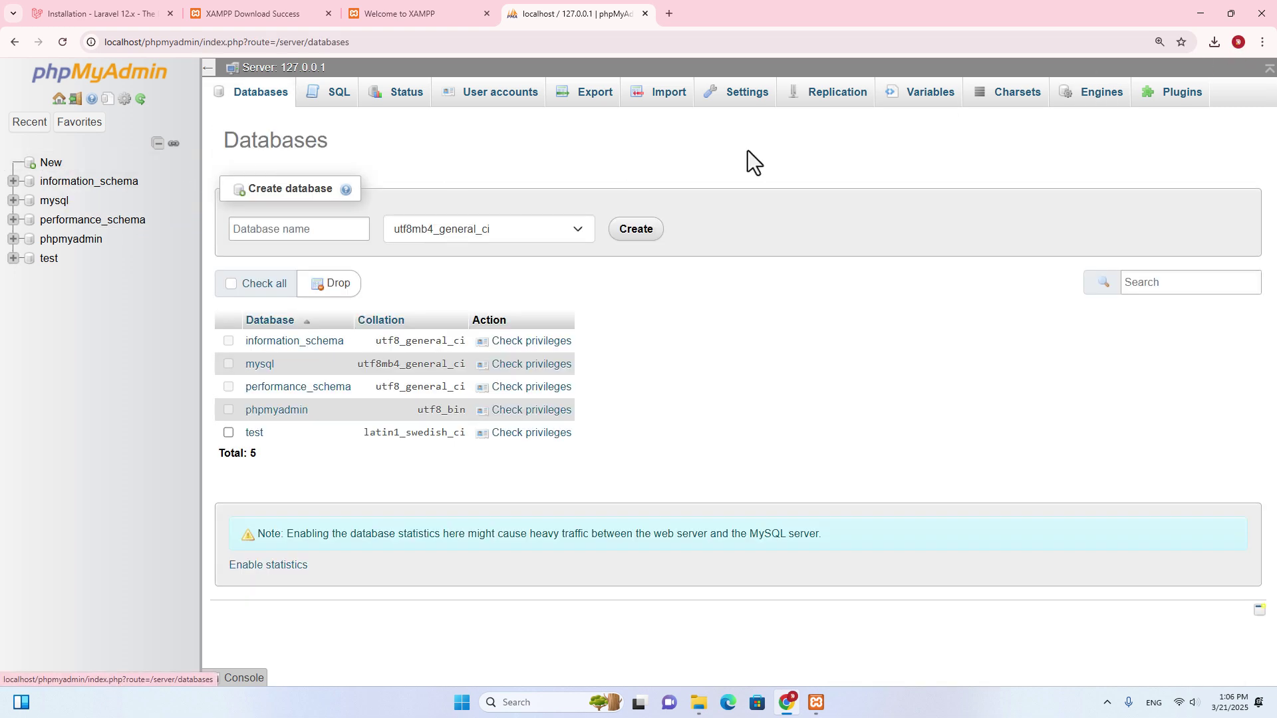
pyautogui.click(1202, 14)
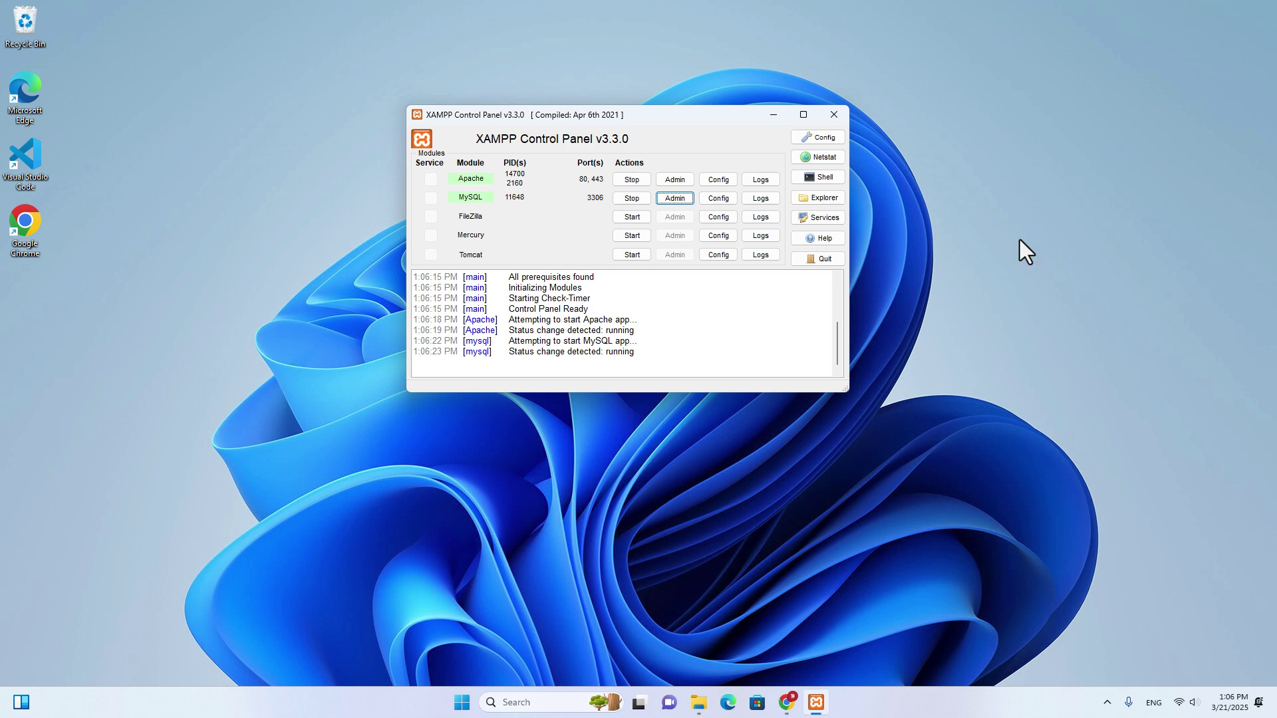
# Step: Stop the MySQL and Apache modules and close the XAMPP Control Panel
pyautogui.click(626, 197)
pyautogui.click(638, 179)
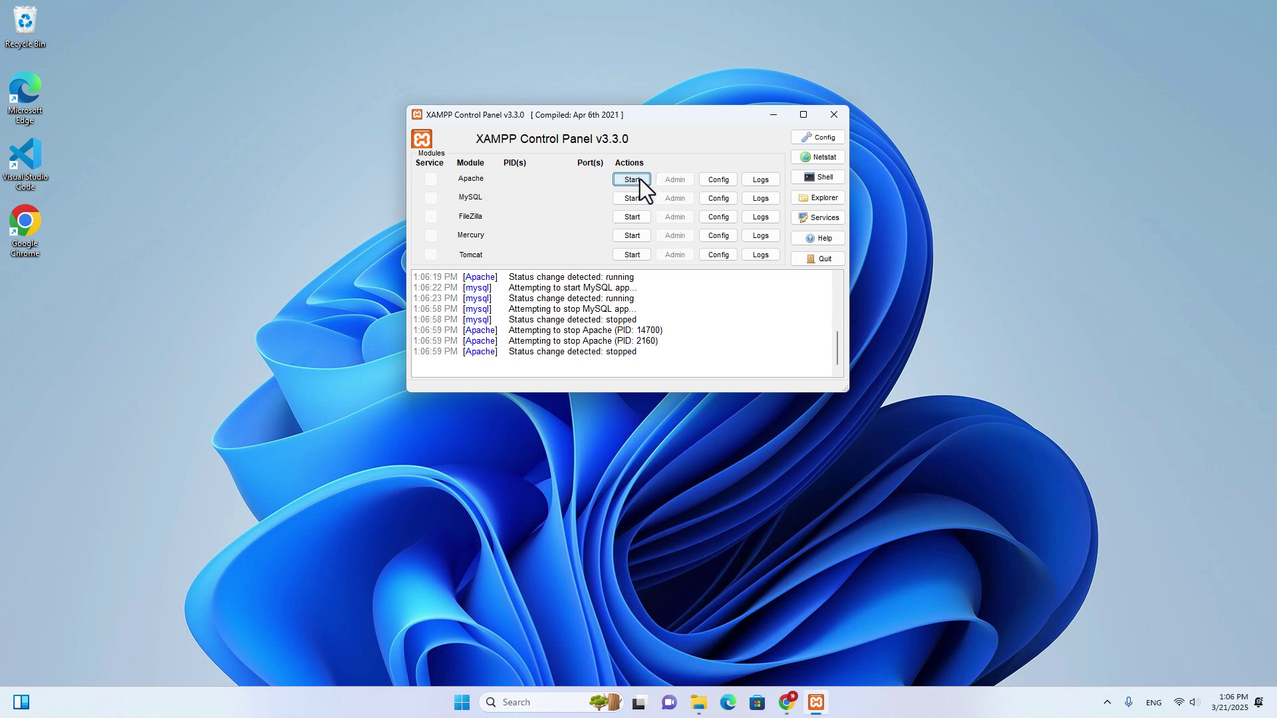
pyautogui.click(833, 115)
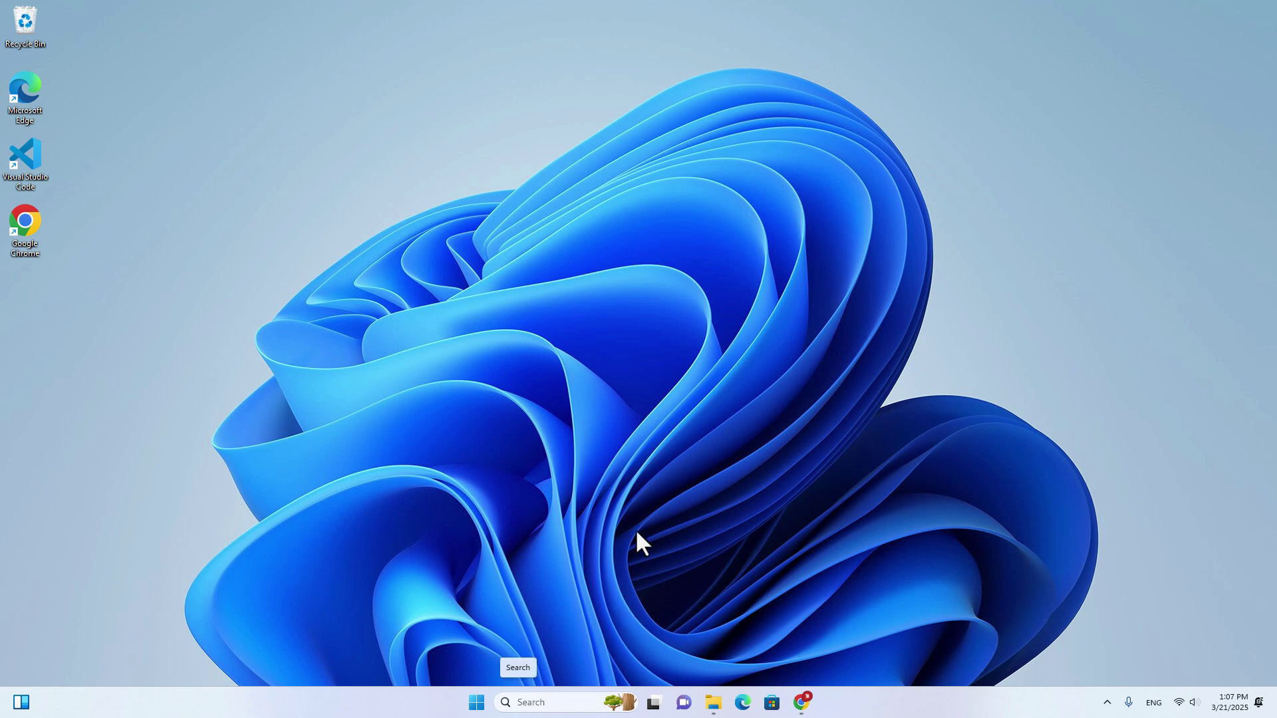
# Step: Reopen the XAMPP Control Panel through Windows search, start Apache and MySQL, and close its window
pyautogui.click(518, 694)
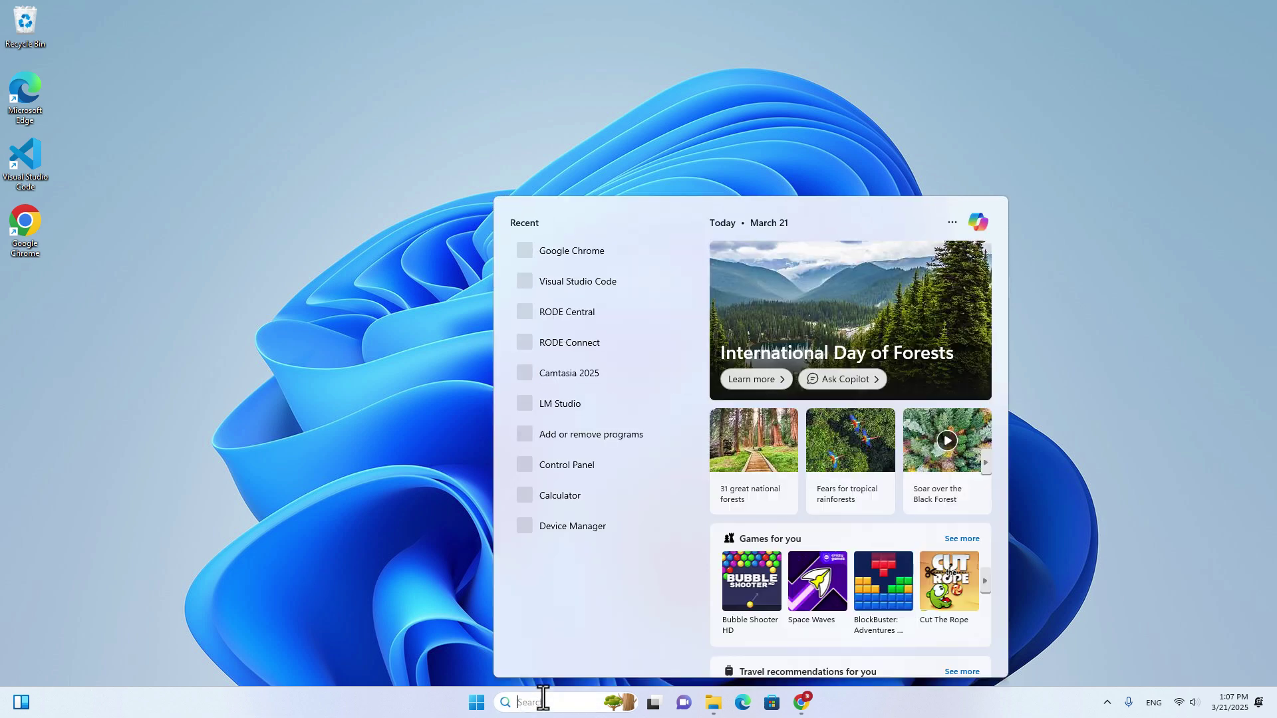
pyautogui.write('xamp')
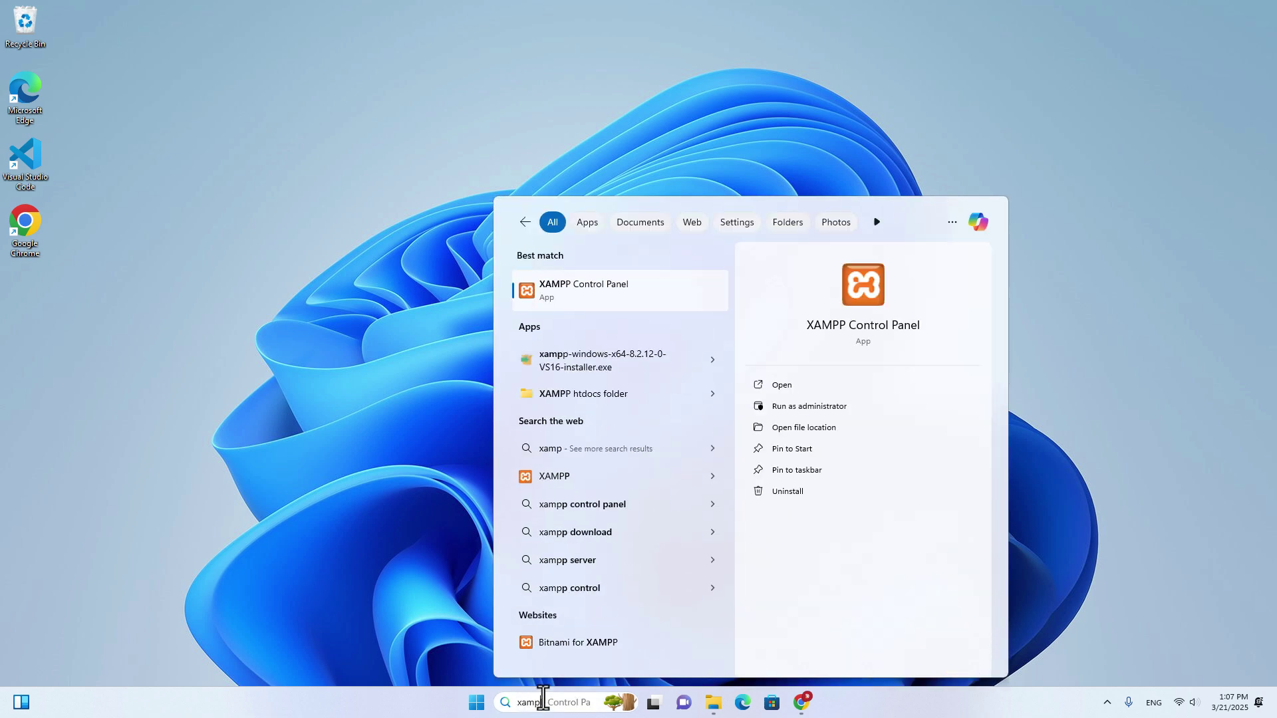
pyautogui.click(600, 293)
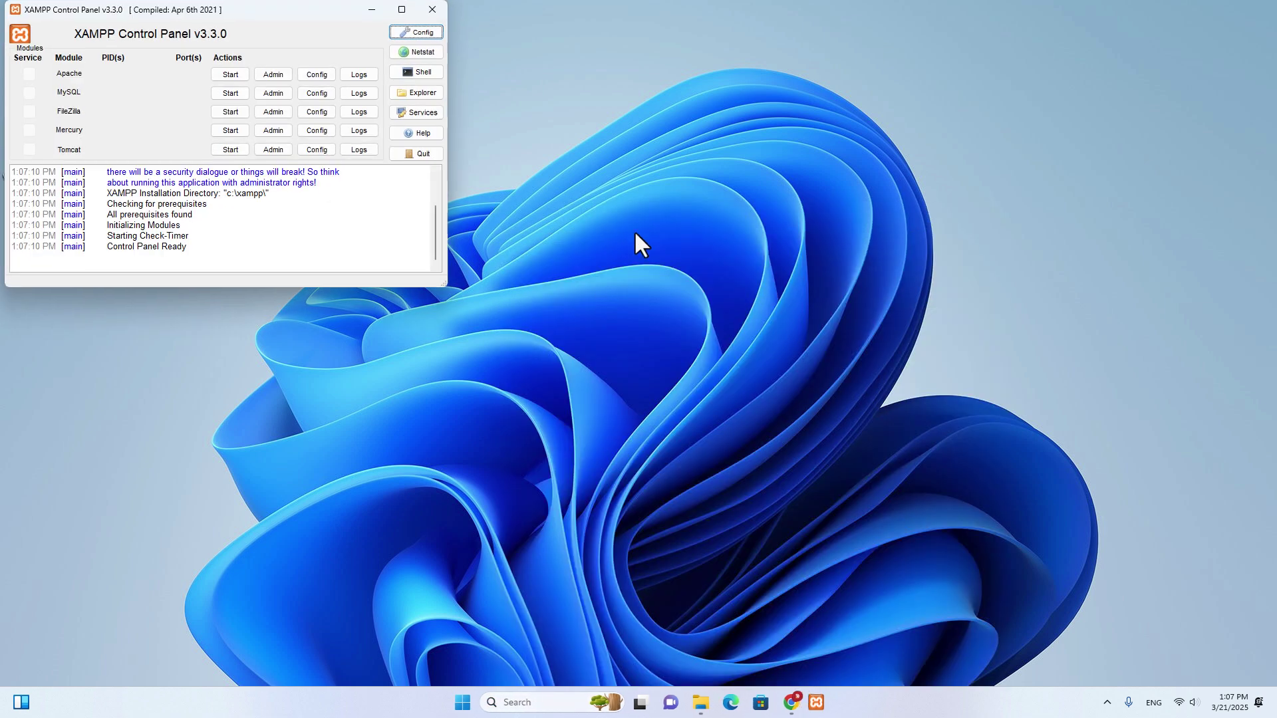
pyautogui.moveTo(238, 12); pyautogui.dragTo(655, 64)
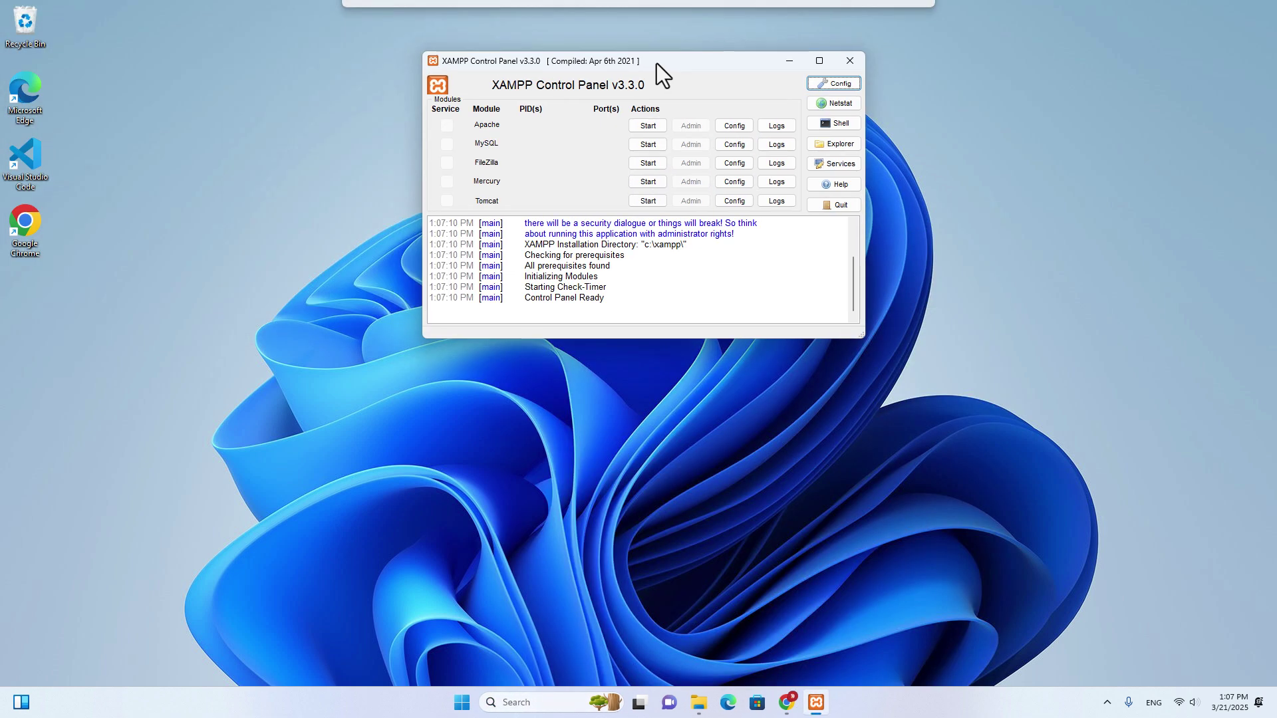
pyautogui.click(639, 127)
pyautogui.click(648, 145)
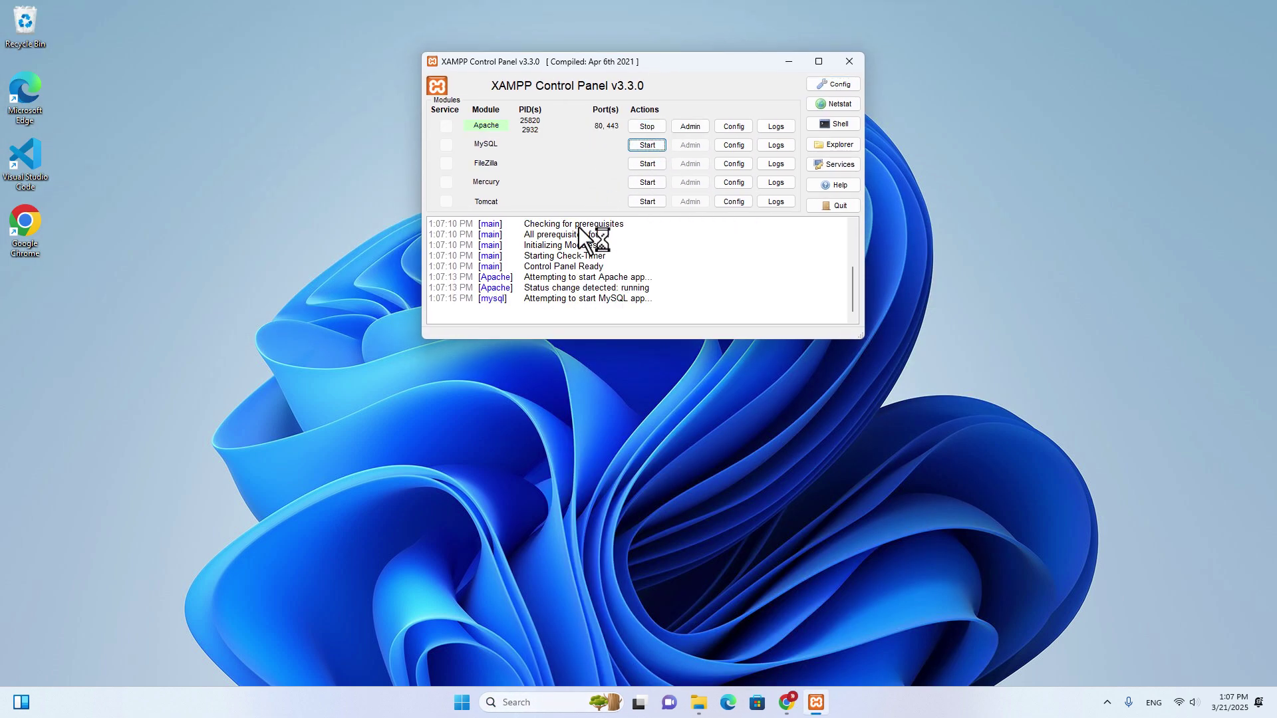
pyautogui.click(849, 61)
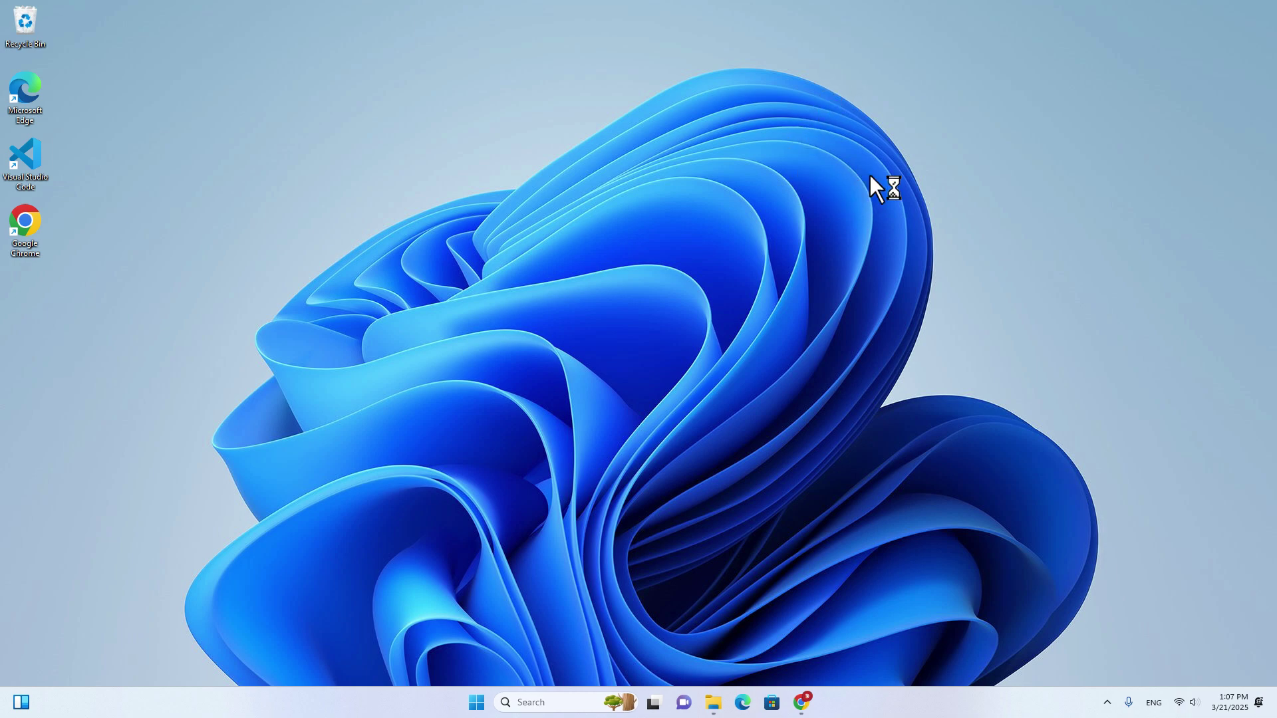
# Step: Open the C:\xampp\htdocs folder in File Explorer
pyautogui.press('super+e')
pyautogui.click(64, 424)
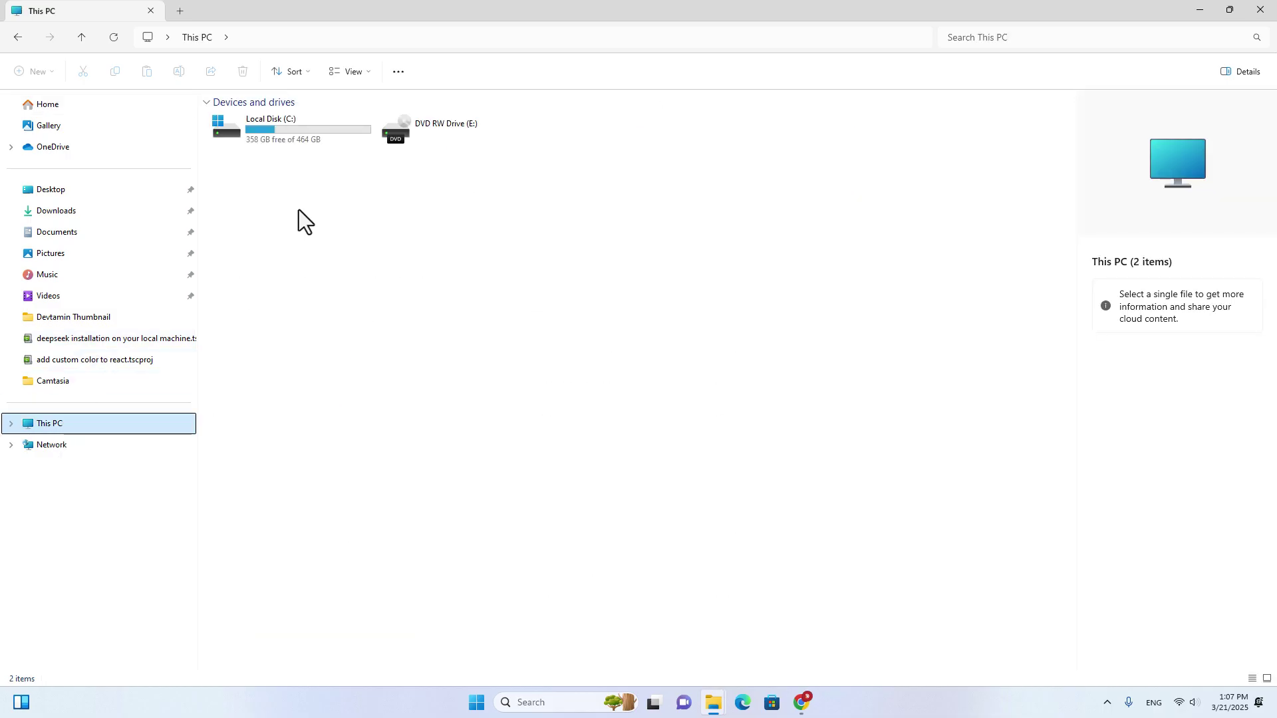
pyautogui.click(290, 137)
pyautogui.doubleClick(290, 137)
pyautogui.doubleClick(265, 253)
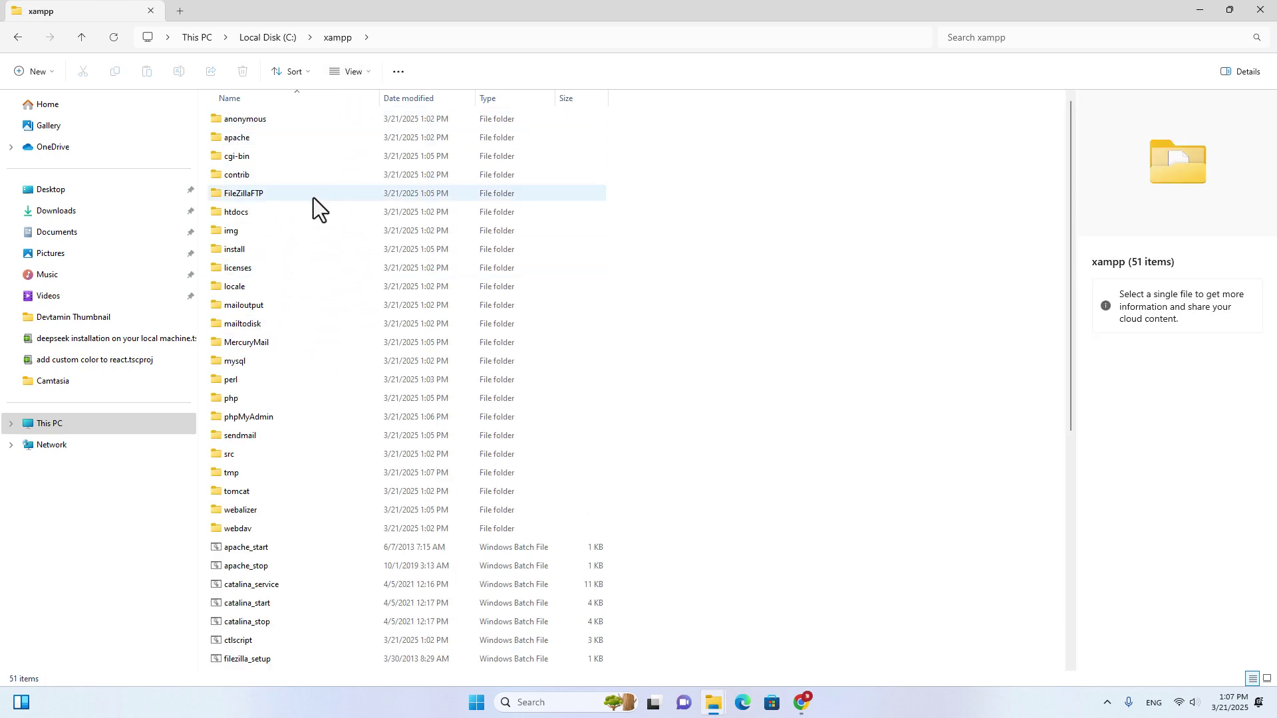
pyautogui.doubleClick(253, 215)
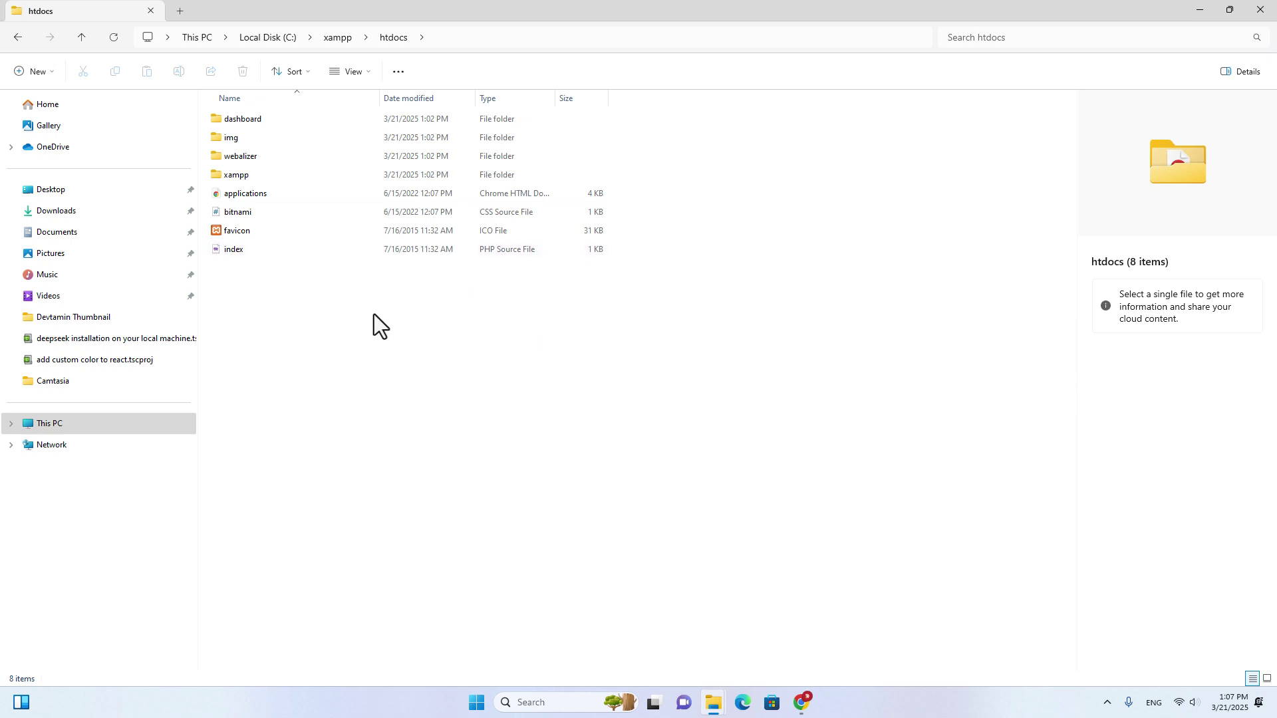
# Step: Create a folder named newweb inside htdocs
pyautogui.rightClick(271, 317)
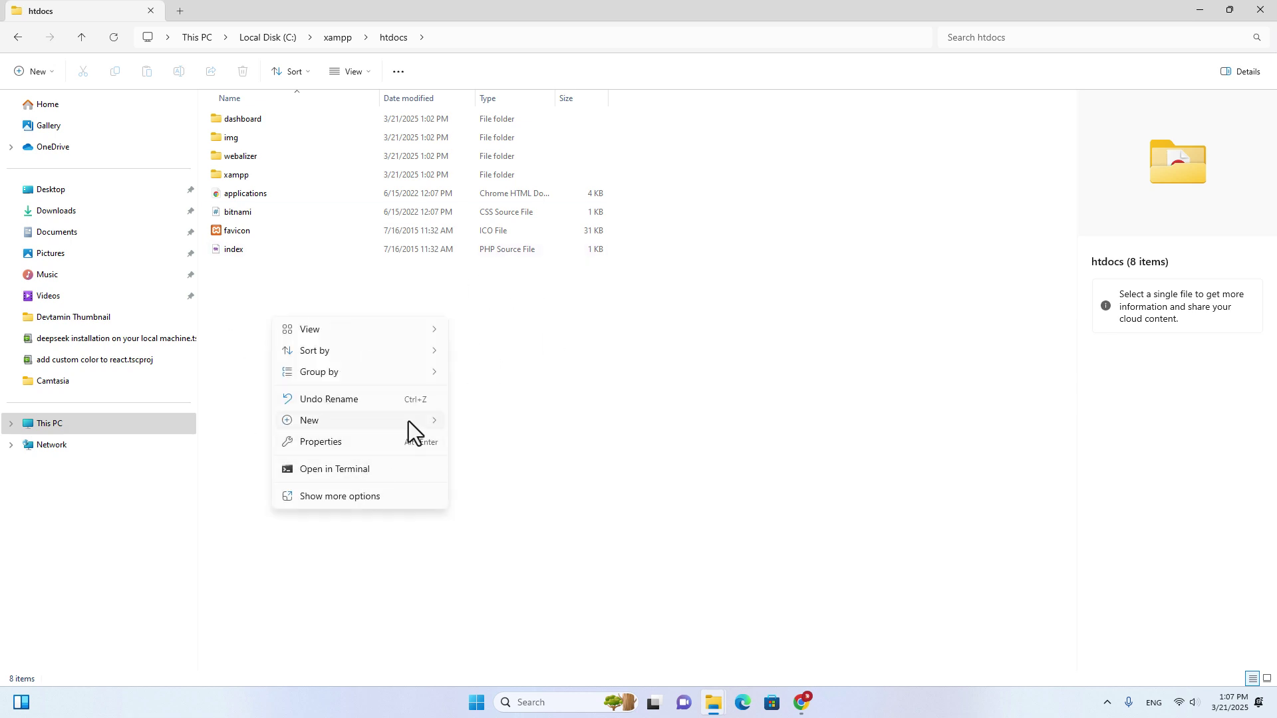
pyautogui.moveTo(413, 421)
pyautogui.click(497, 421)
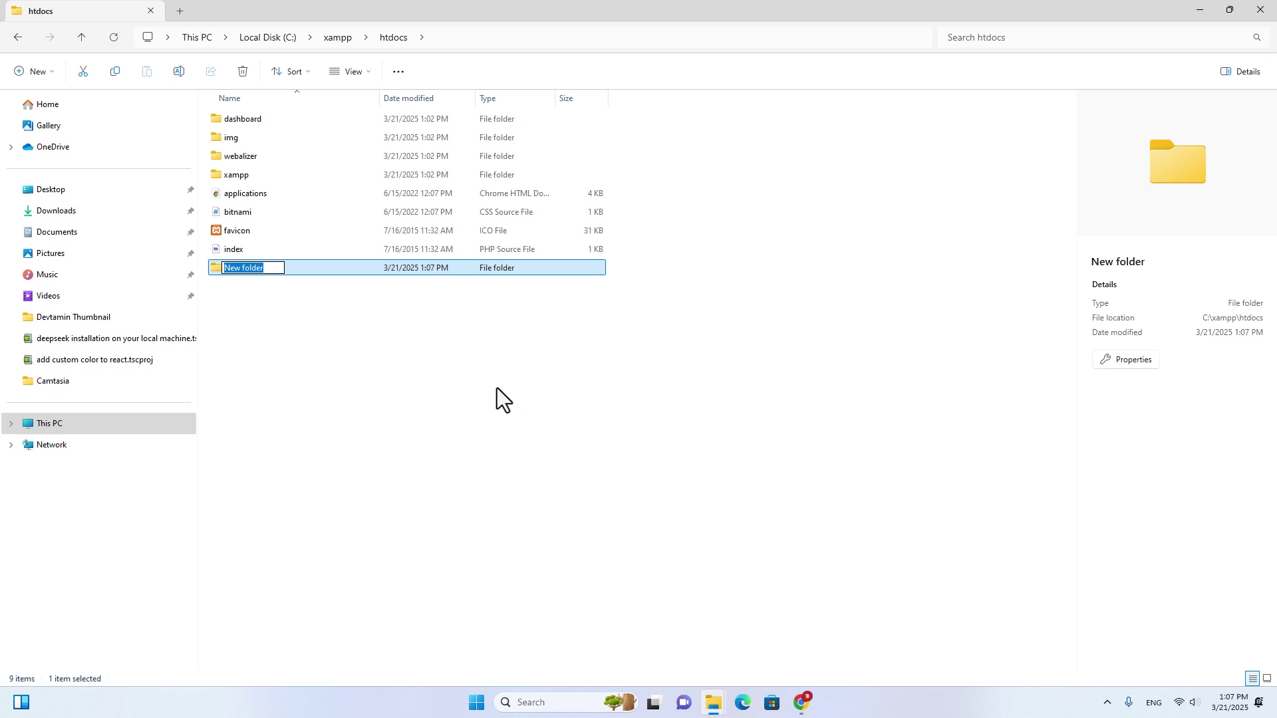
pyautogui.write('newweb')
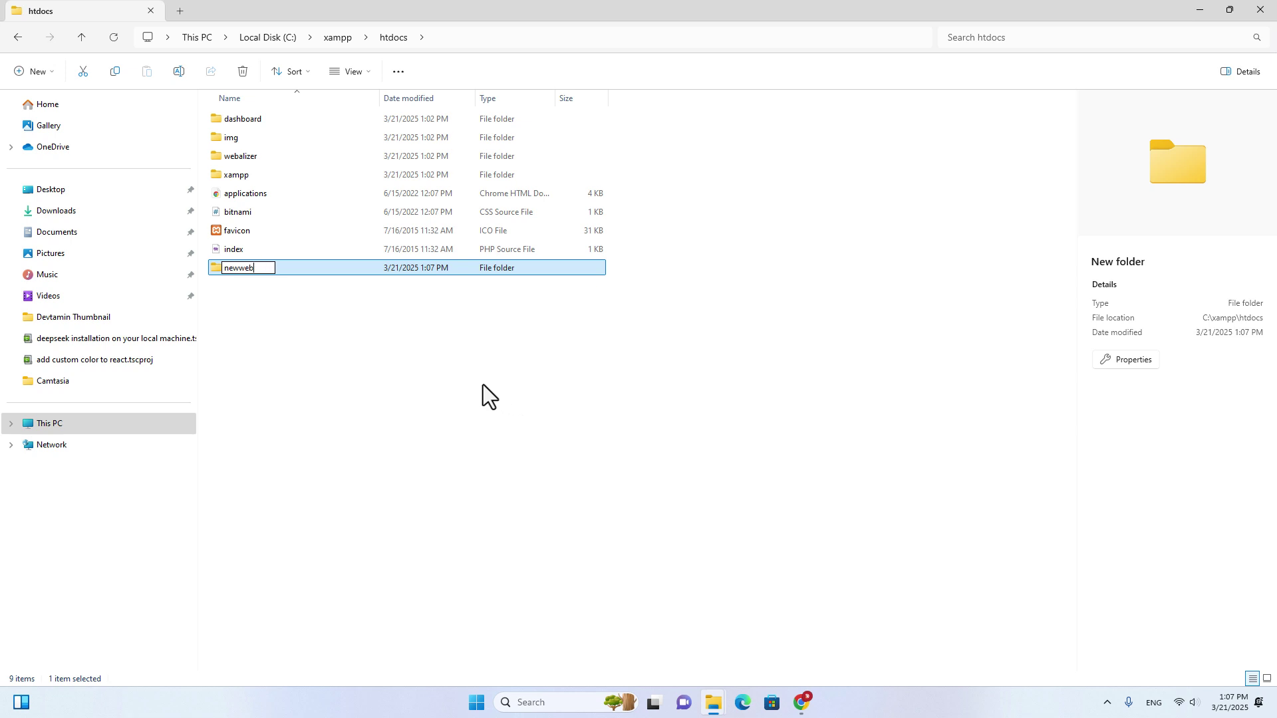
pyautogui.press('Return')
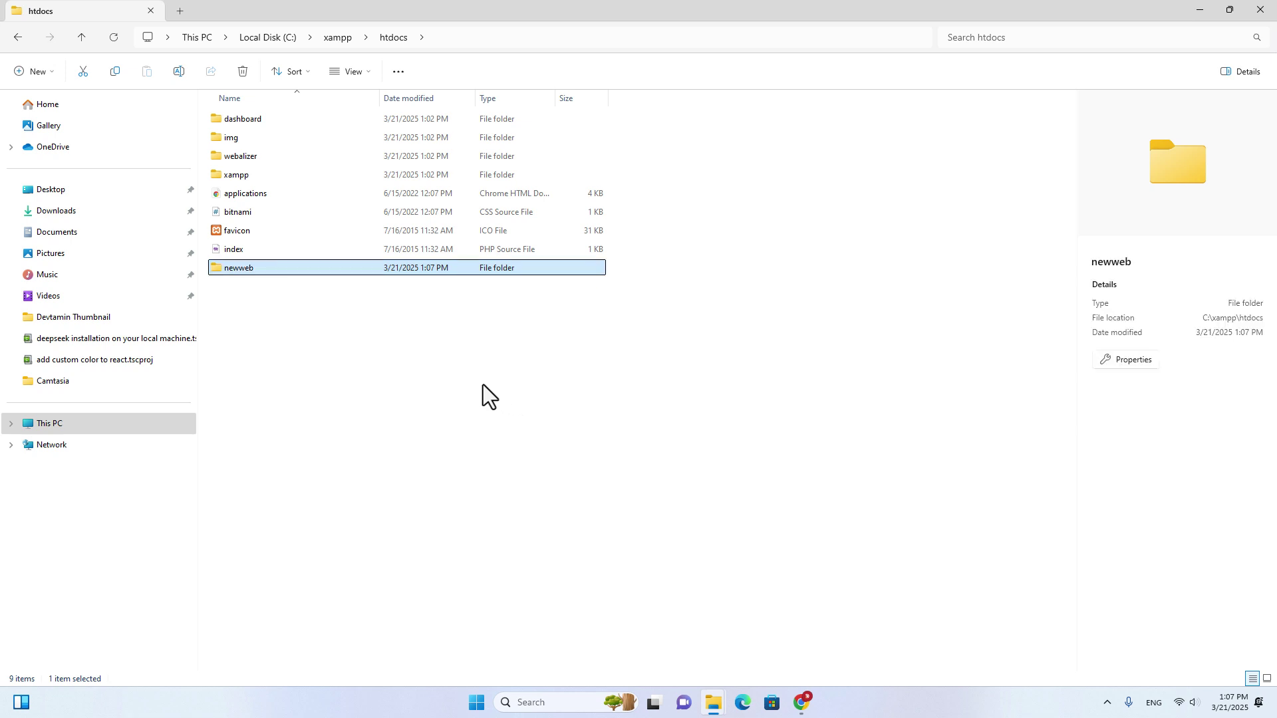
# Step: Open the newweb folder in Visual Studio Code by running "code ." from a terminal there, and trust the folder's authors
pyautogui.doubleClick(265, 267)
pyautogui.rightClick(457, 202)
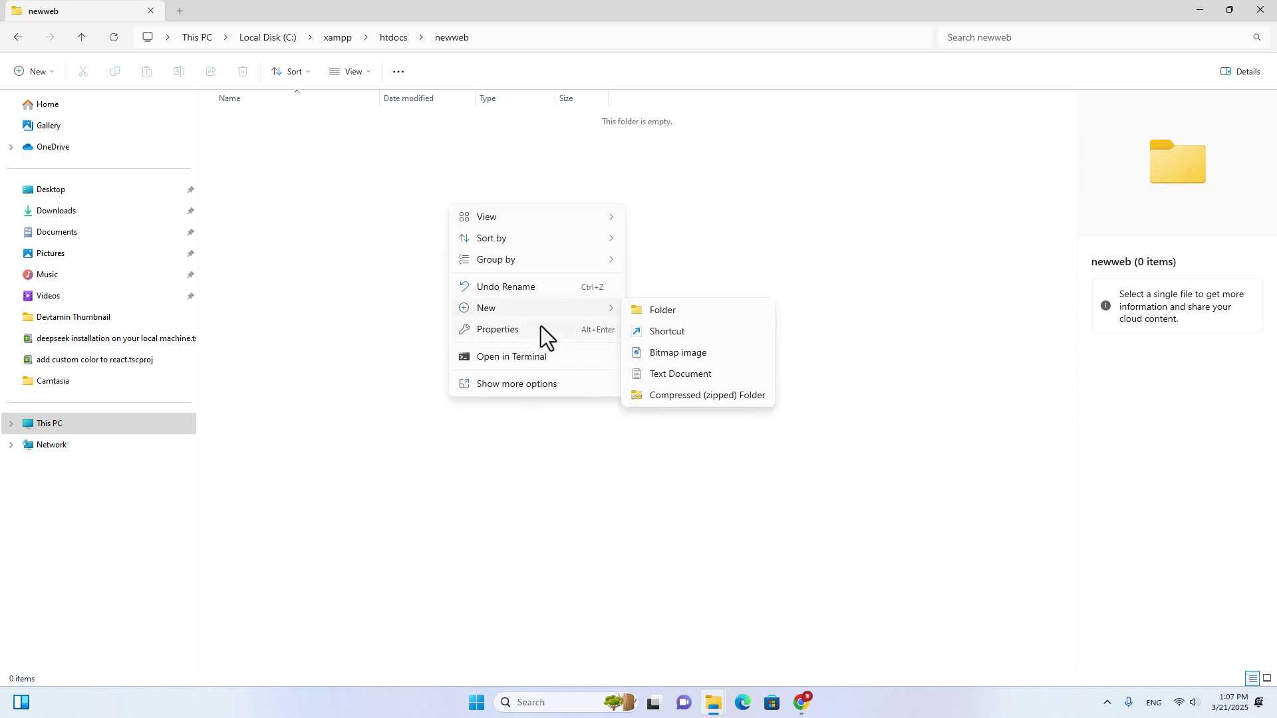
pyautogui.click(517, 384)
pyautogui.click(606, 390)
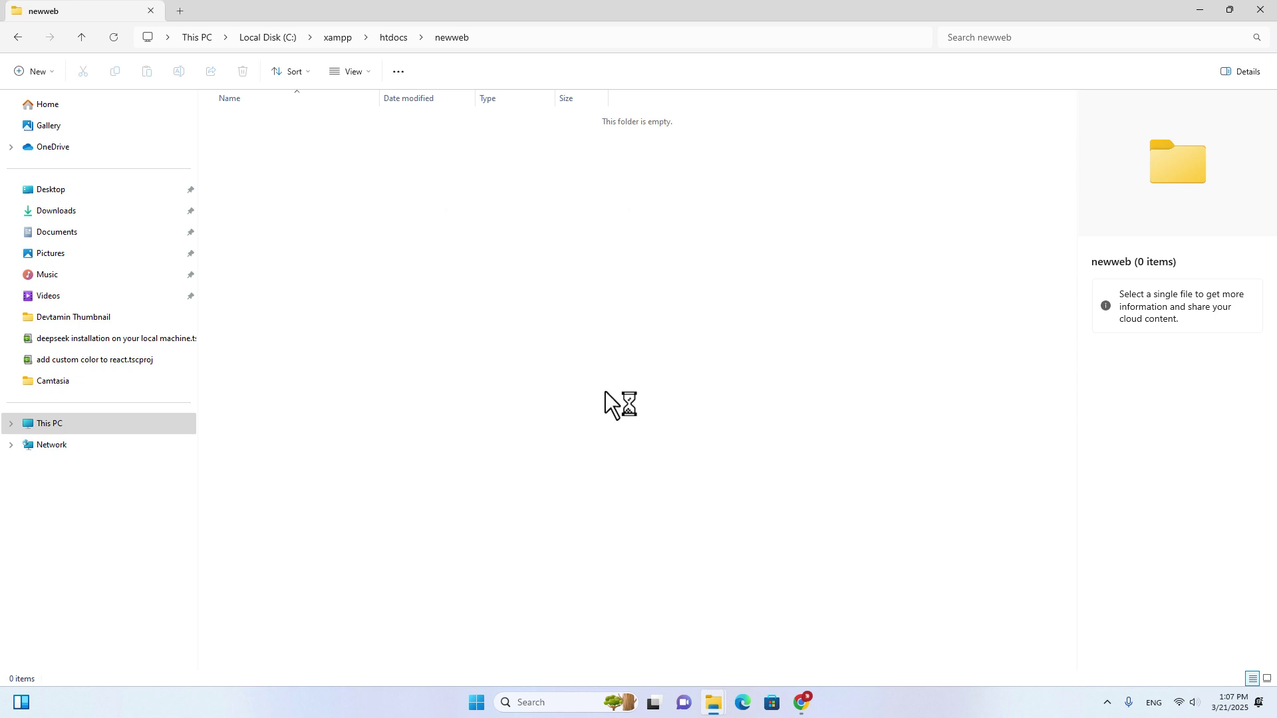
pyautogui.write('code .')
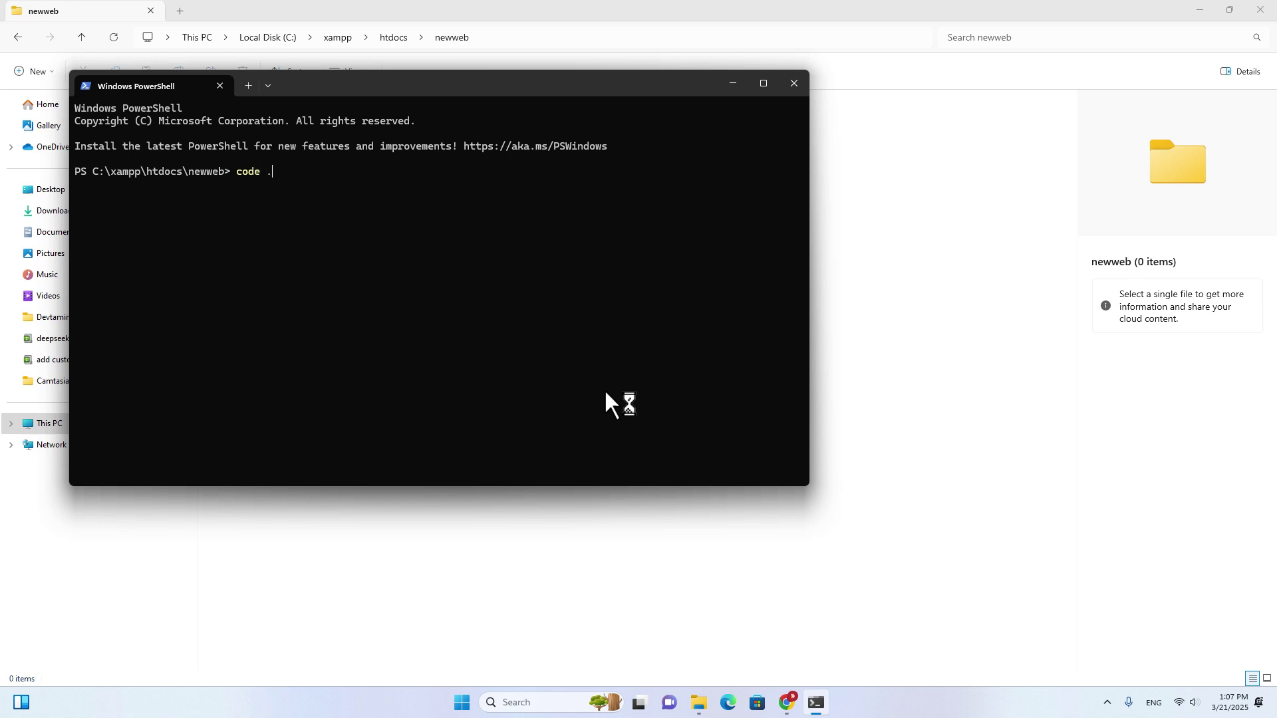
pyautogui.press('Return')
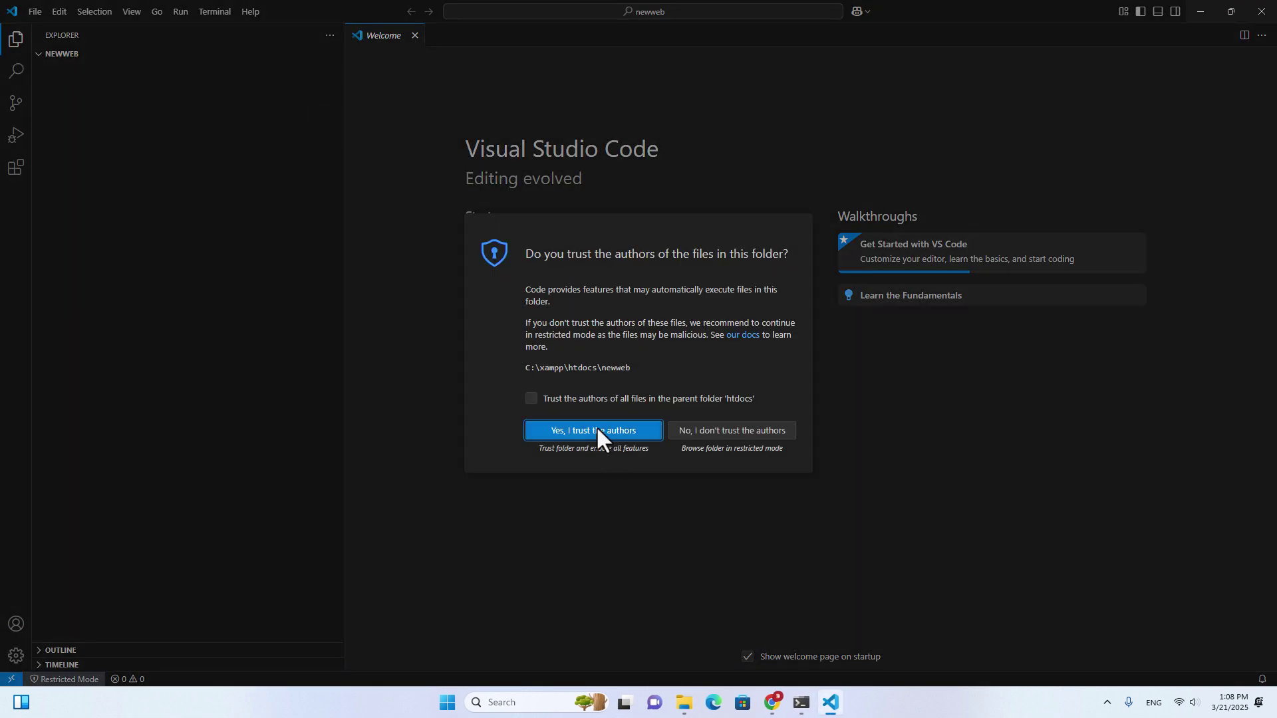
pyautogui.click(596, 431)
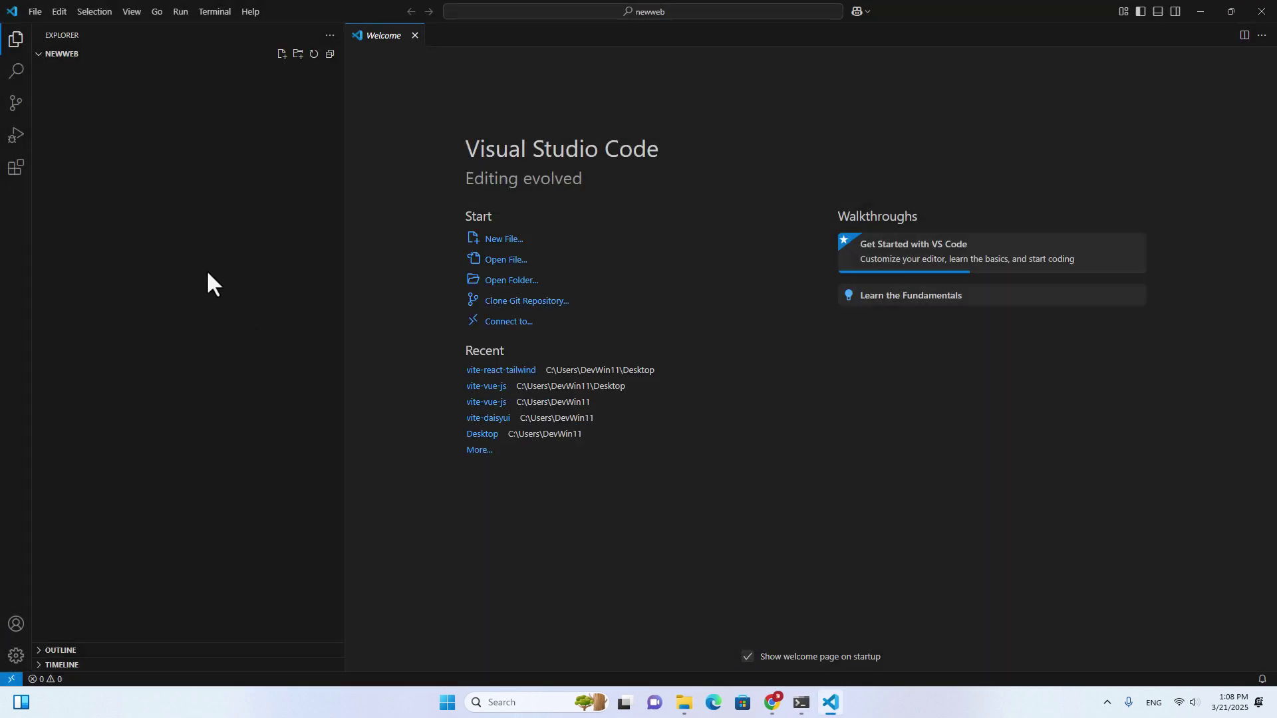
# Step: Create a file named index.php in the newweb project
pyautogui.rightClick(187, 234)
pyautogui.click(227, 241)
pyautogui.write('index.php')
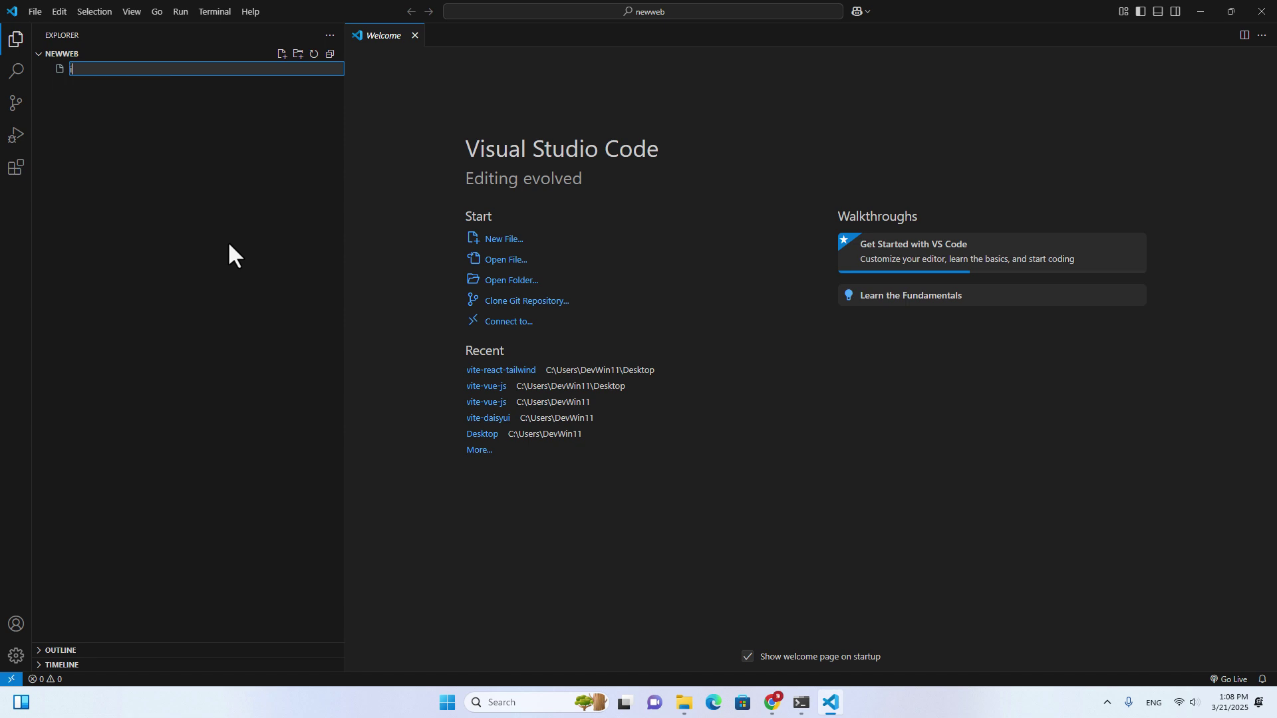
pyautogui.press('Return')
# Step: Write a PHP block in index.php containing echo "hello php"; and save the file
pyautogui.write('<?')
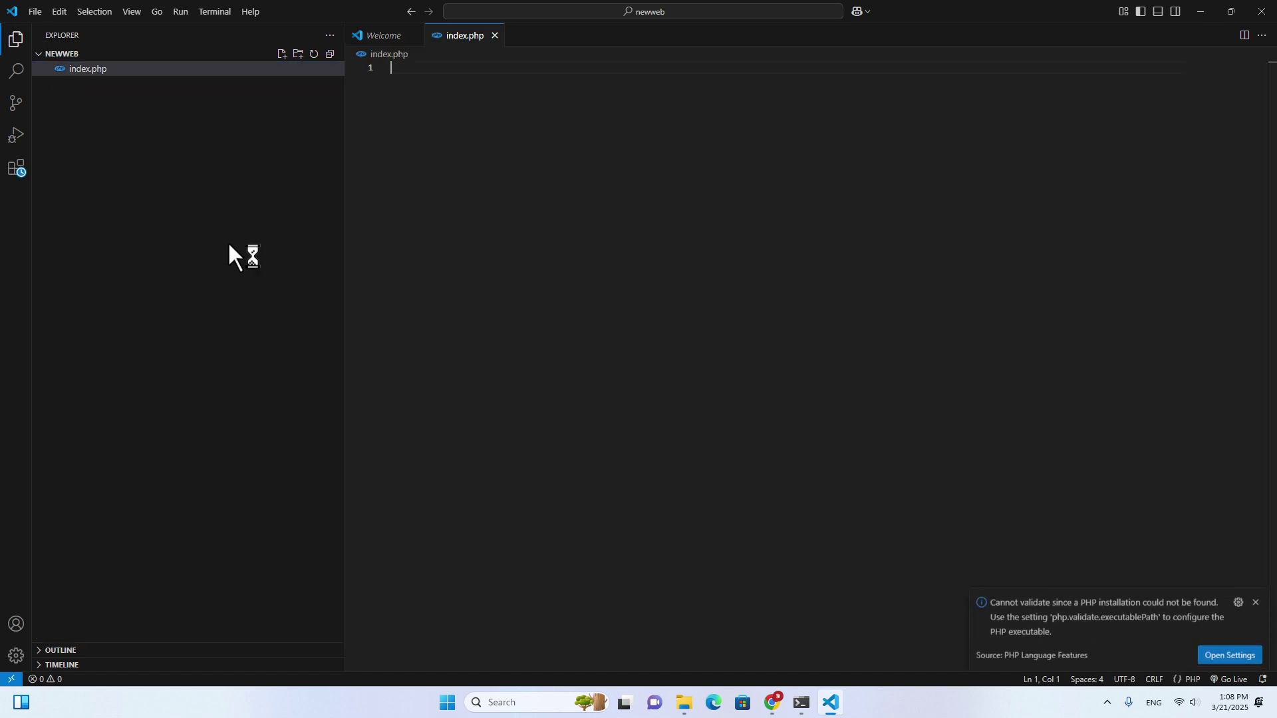
pyautogui.write('php')
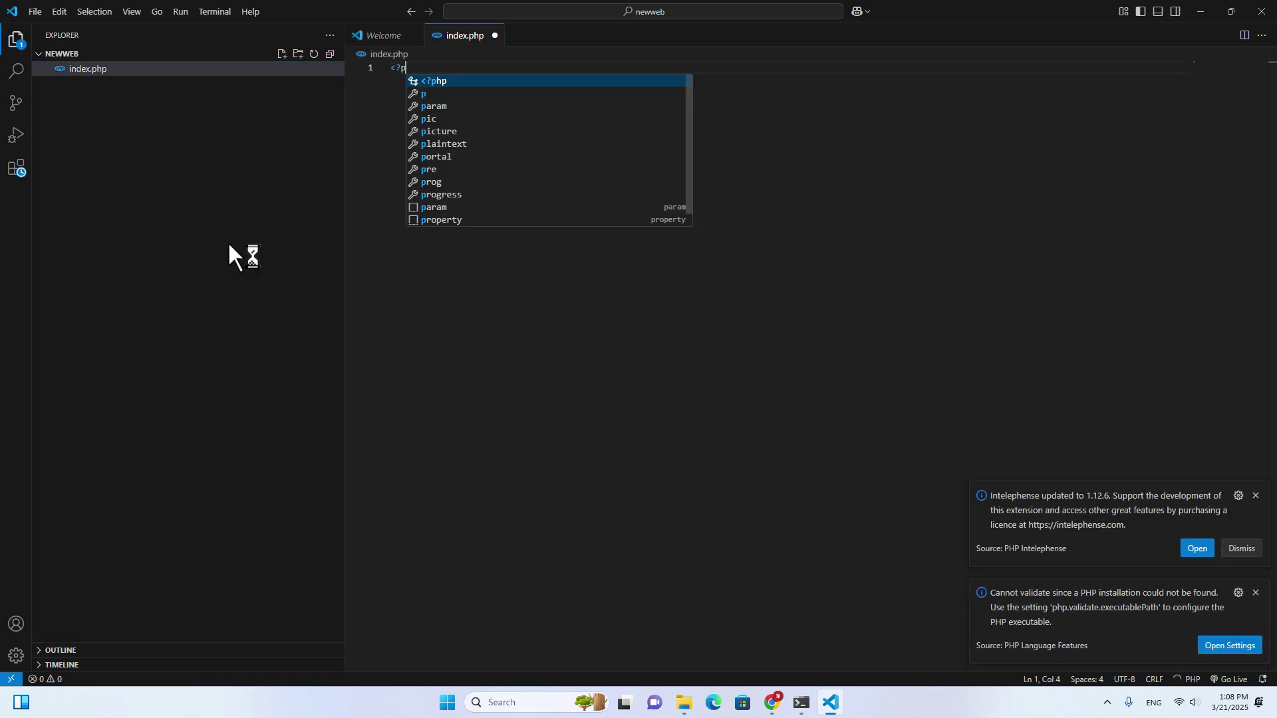
pyautogui.press('Return')
pyautogui.press('Return')
pyautogui.press('Return')
pyautogui.press('Return')
pyautogui.write('?>')
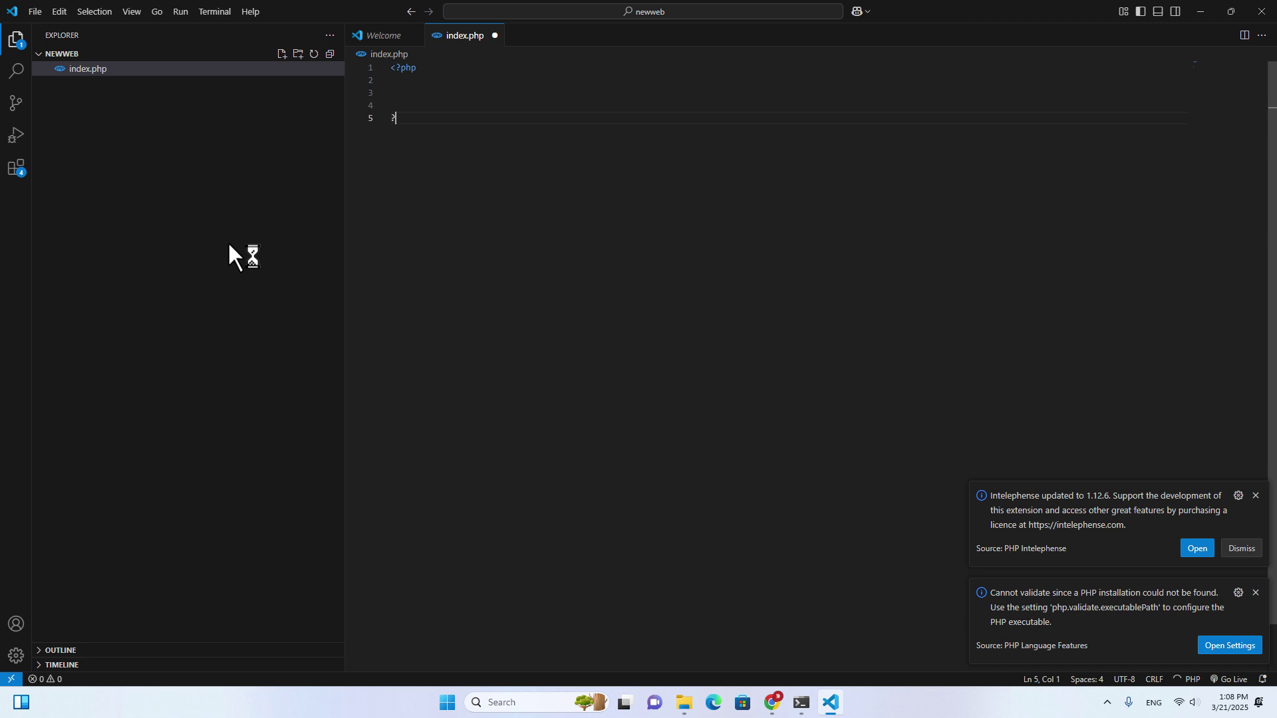
pyautogui.press('Up')
pyautogui.press('Up')
pyautogui.write('echo')
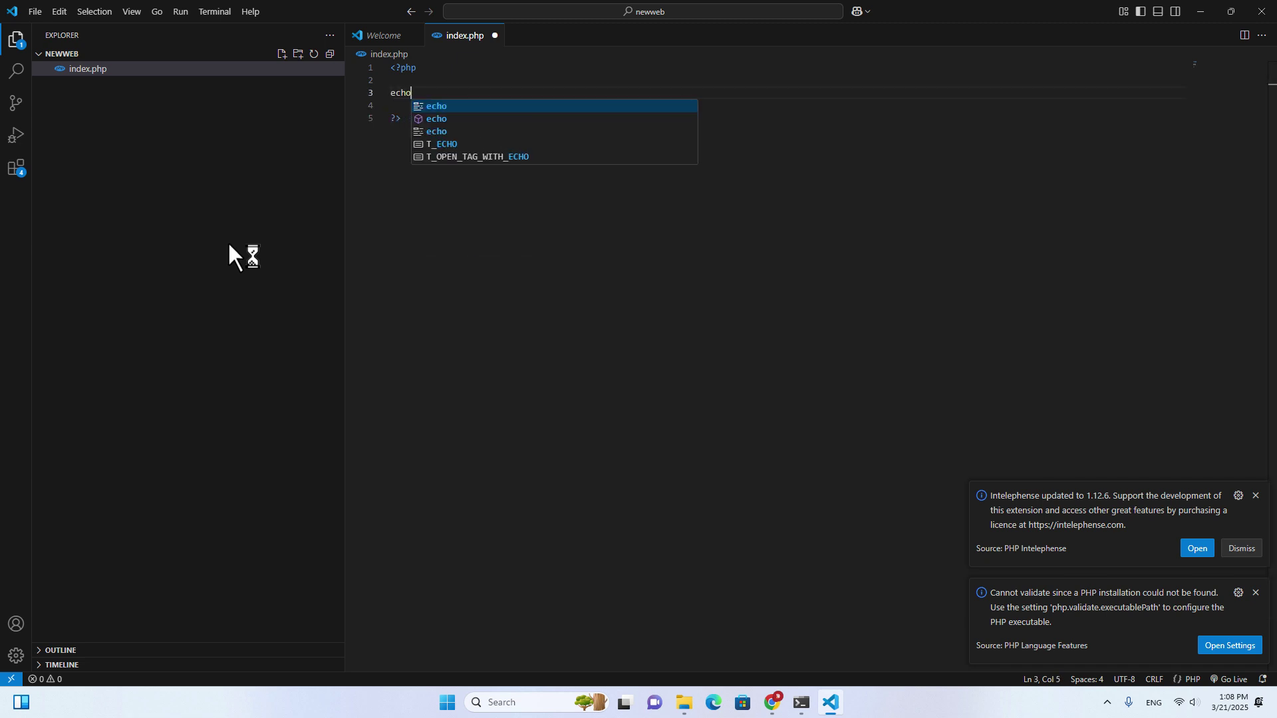
pyautogui.write(' "hello ')
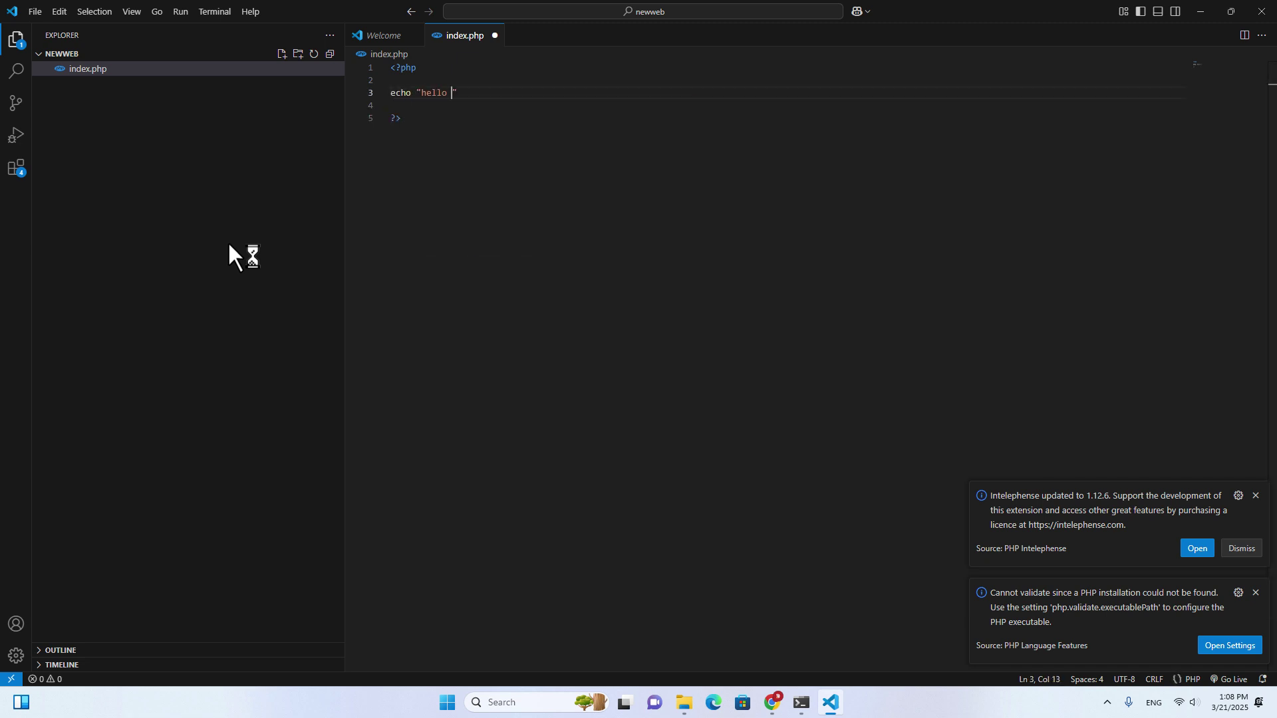
pyautogui.write('php";')
pyautogui.hotkey('ctrl', 's')
# Step: Switch to Chrome, check the newweb folder's contents in File Explorer, view localhost/newweb/index.php in a new tab, and minimize the browser
pyautogui.click(773, 702)
pyautogui.click(667, 14)
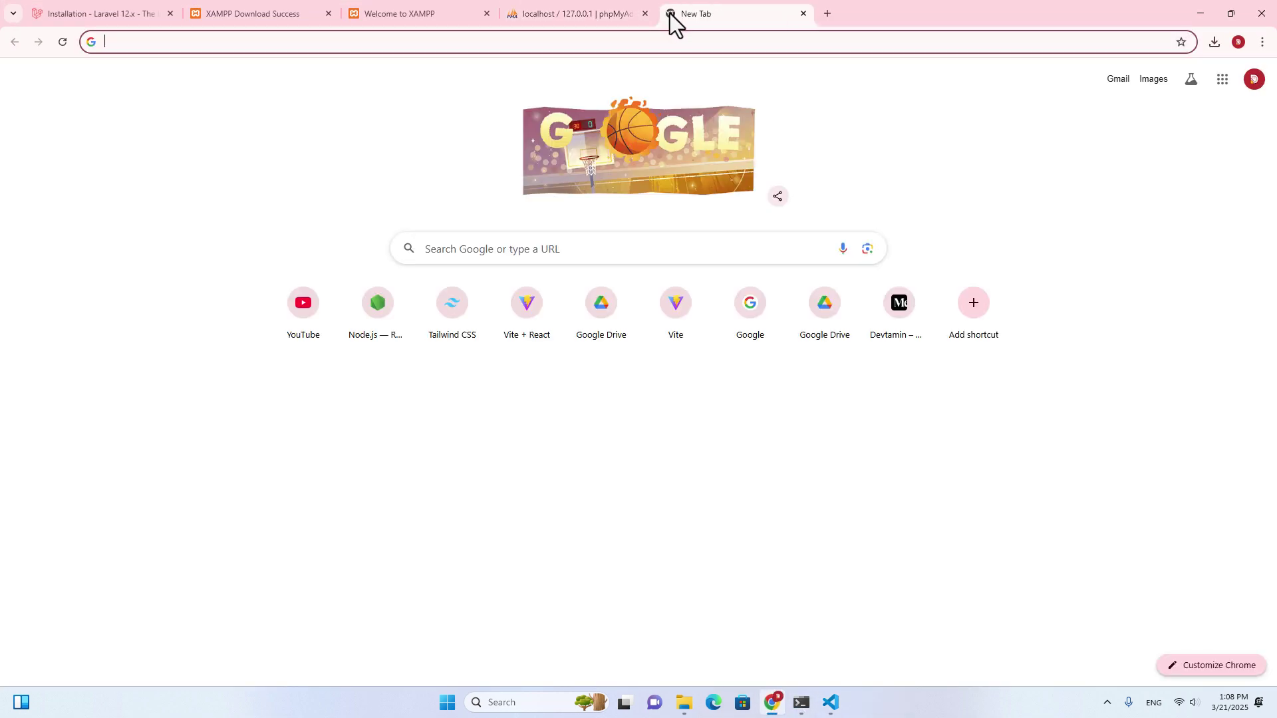
pyautogui.write('localhost/')
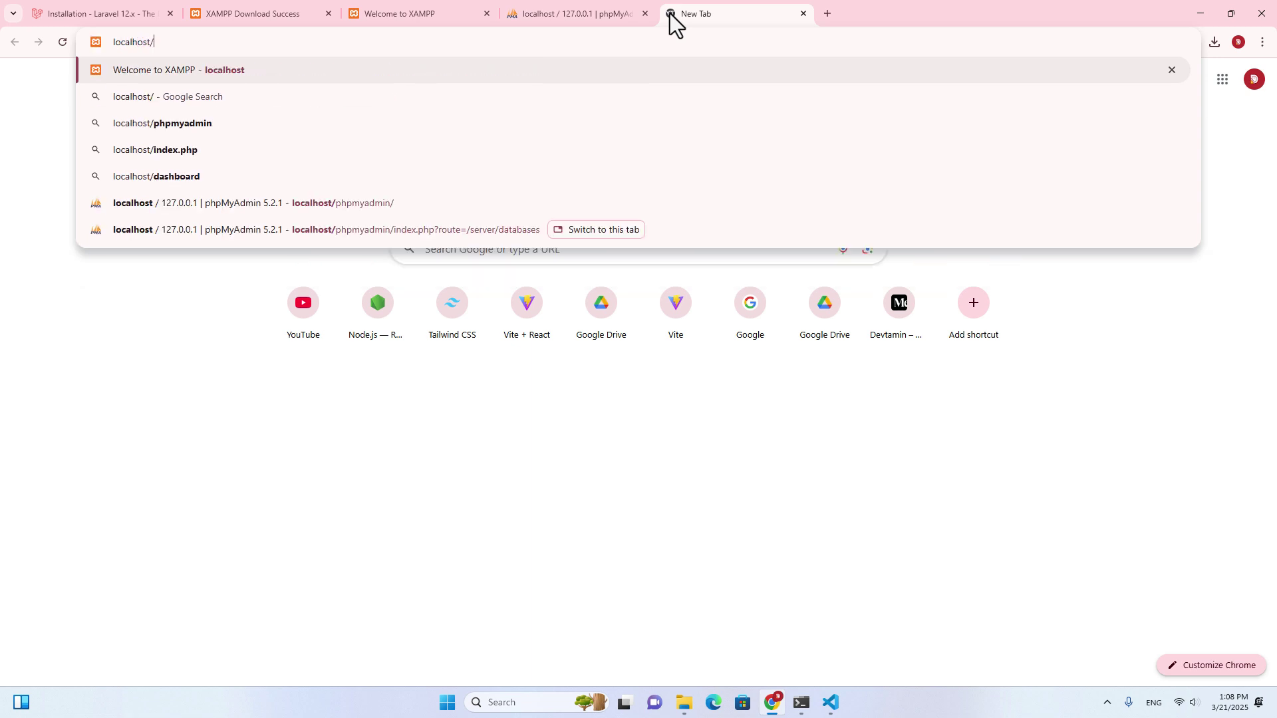
pyautogui.write('newwe')
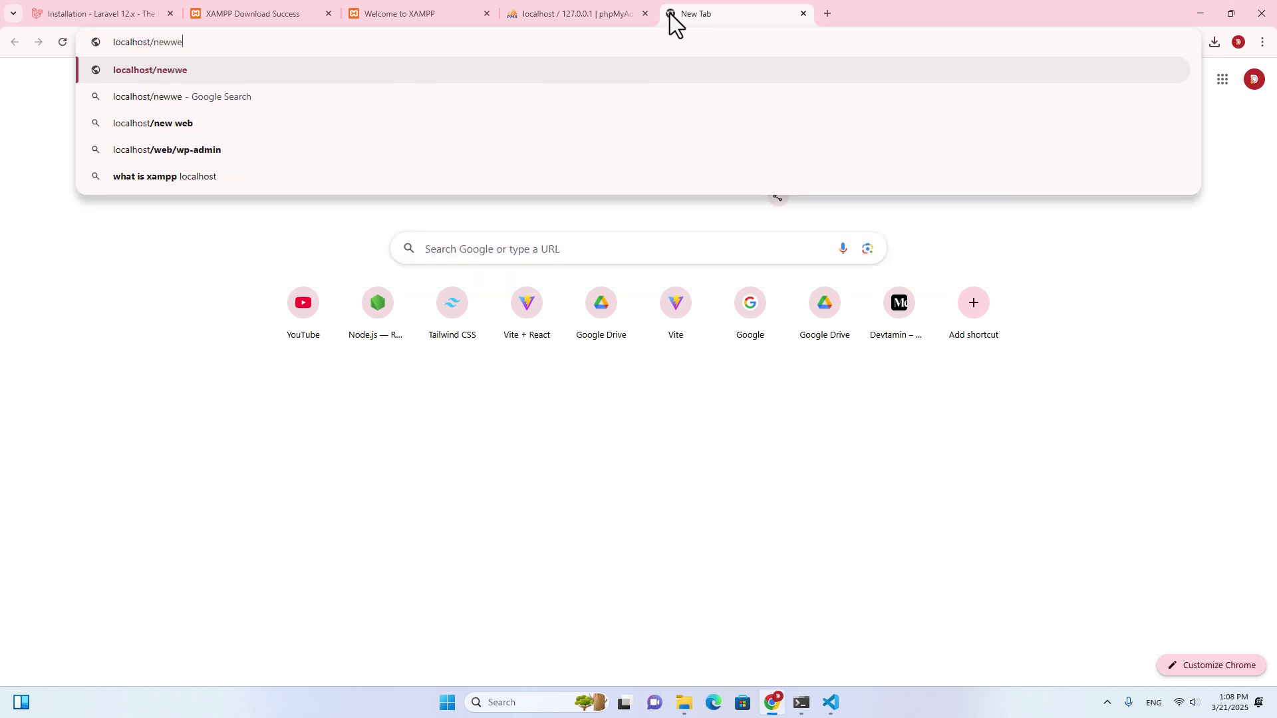
pyautogui.write('b/index.php')
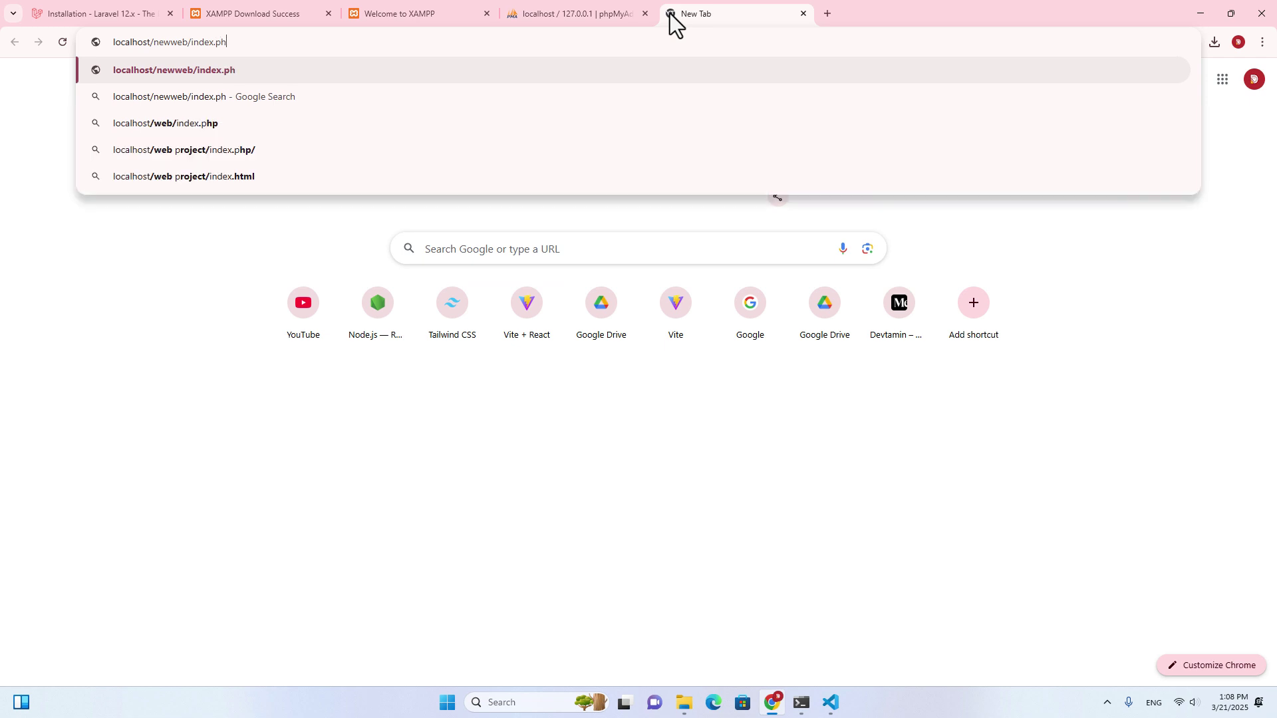
pyautogui.click(685, 701)
pyautogui.click(784, 656)
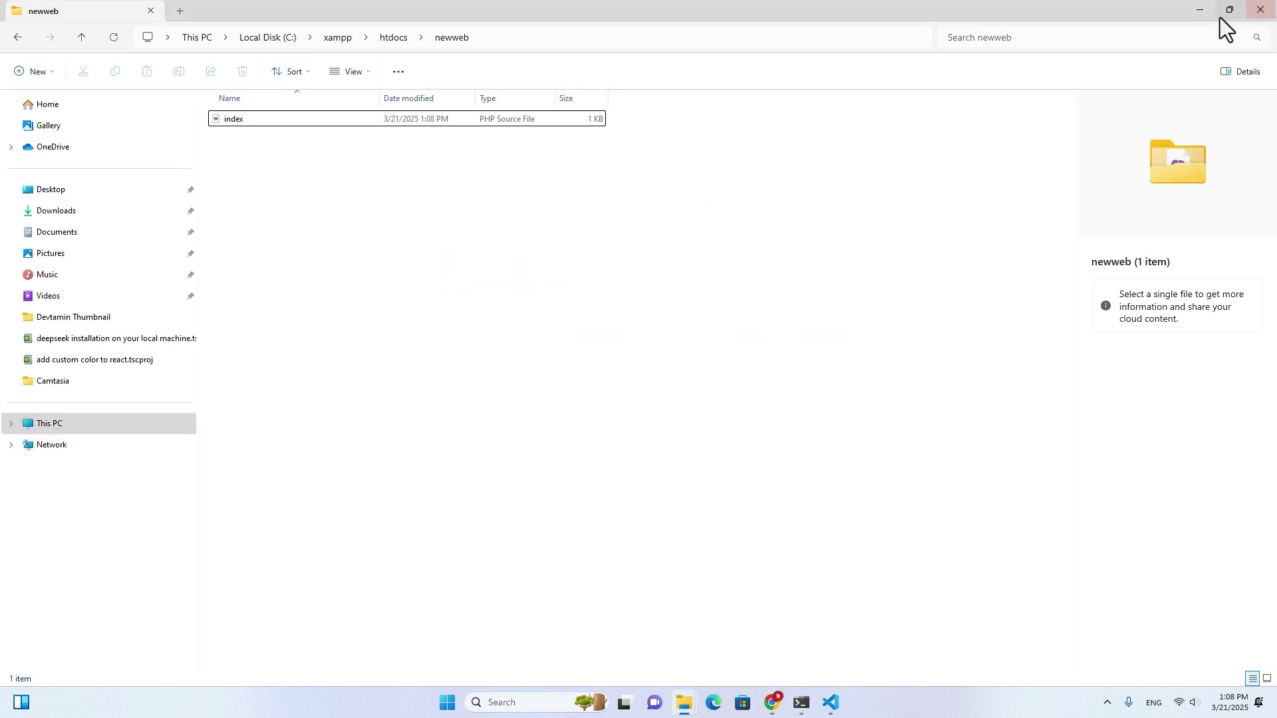
pyautogui.click(1199, 9)
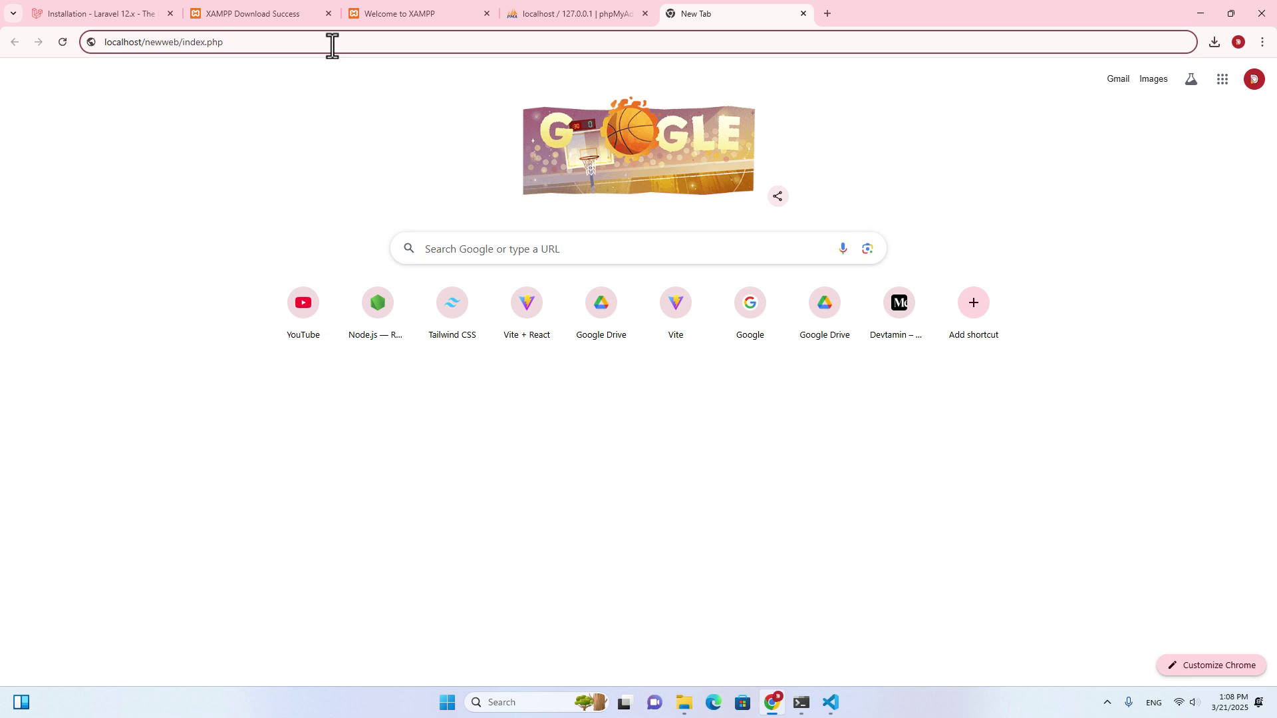
pyautogui.press('Return')
pyautogui.moveTo(5, 77); pyautogui.dragTo(1084, 343)
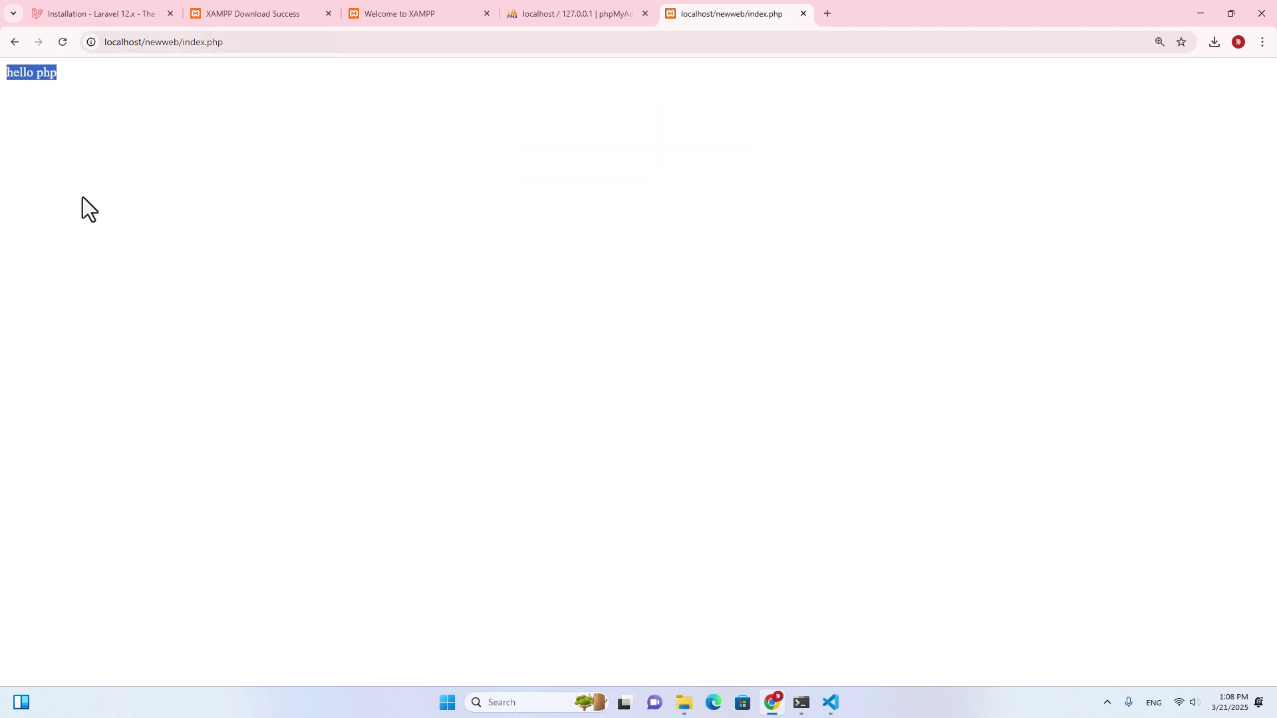
pyautogui.click(1199, 14)
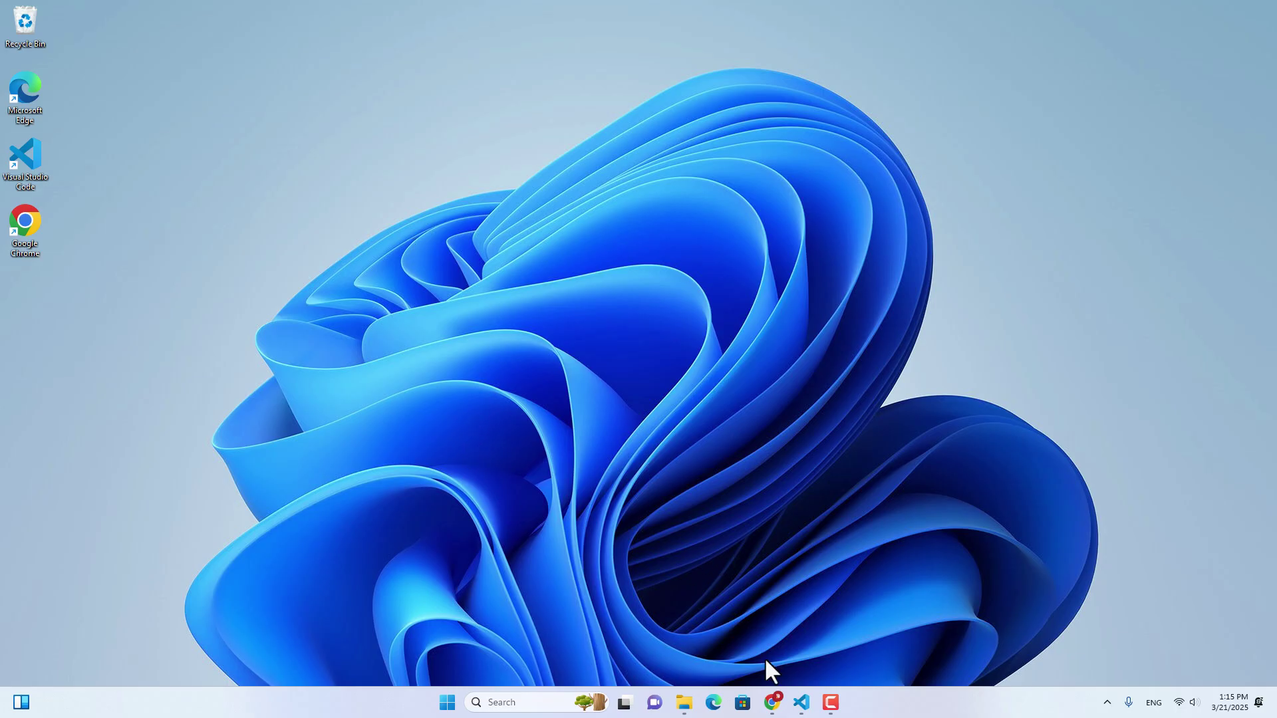
# Step: Switch to Chrome, find Composer's website through a web search, download Composer-Setup.exe, and show the file in its folder
pyautogui.click(771, 702)
pyautogui.click(201, 19)
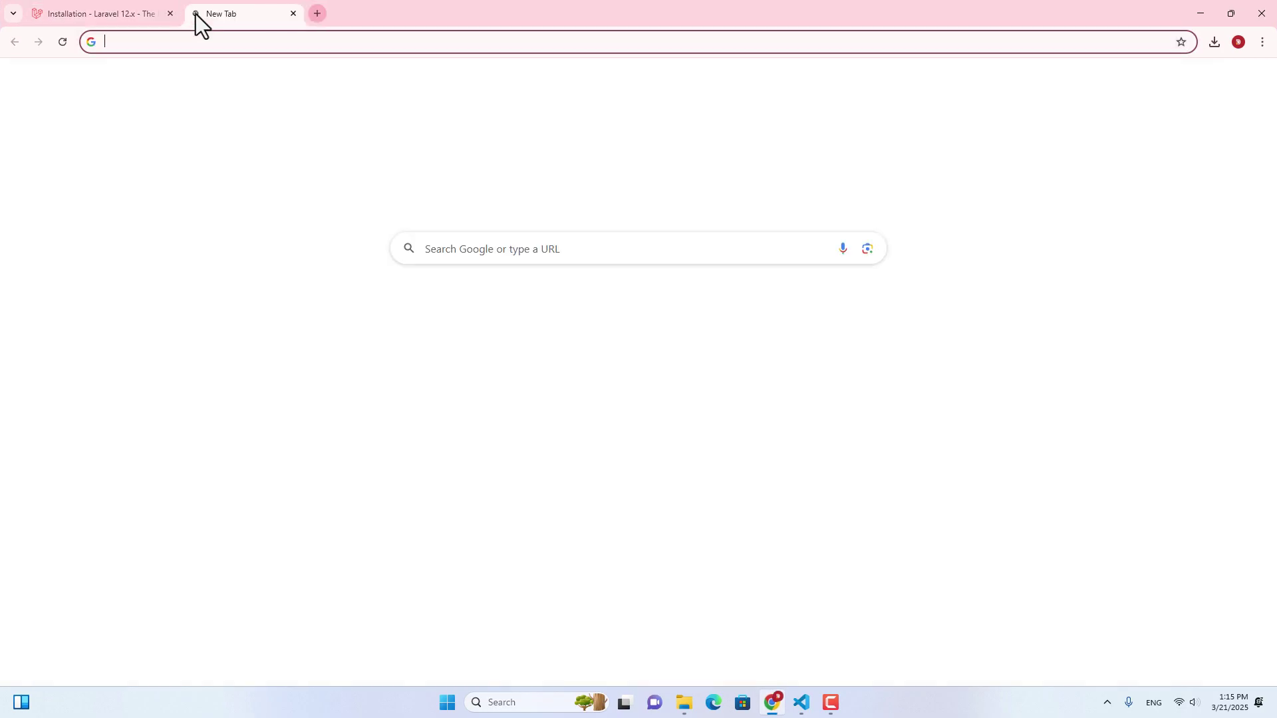
pyautogui.write('composer')
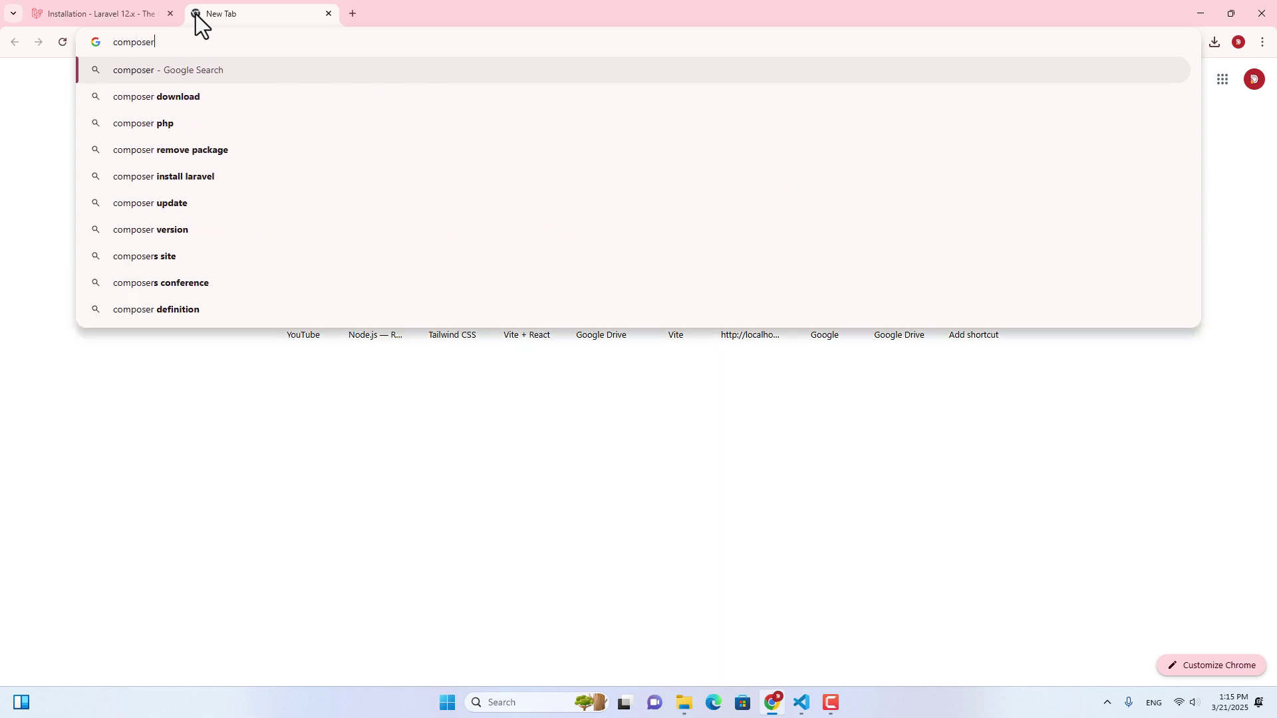
pyautogui.press('Return')
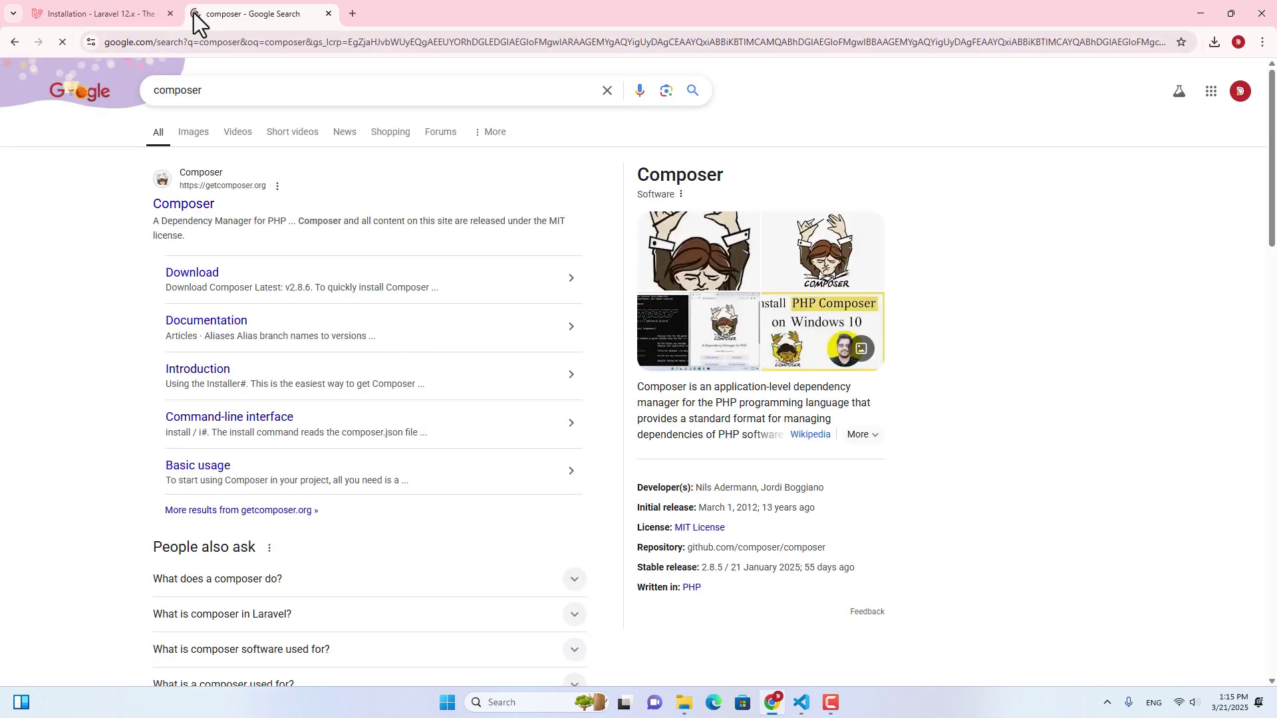
pyautogui.click(190, 203)
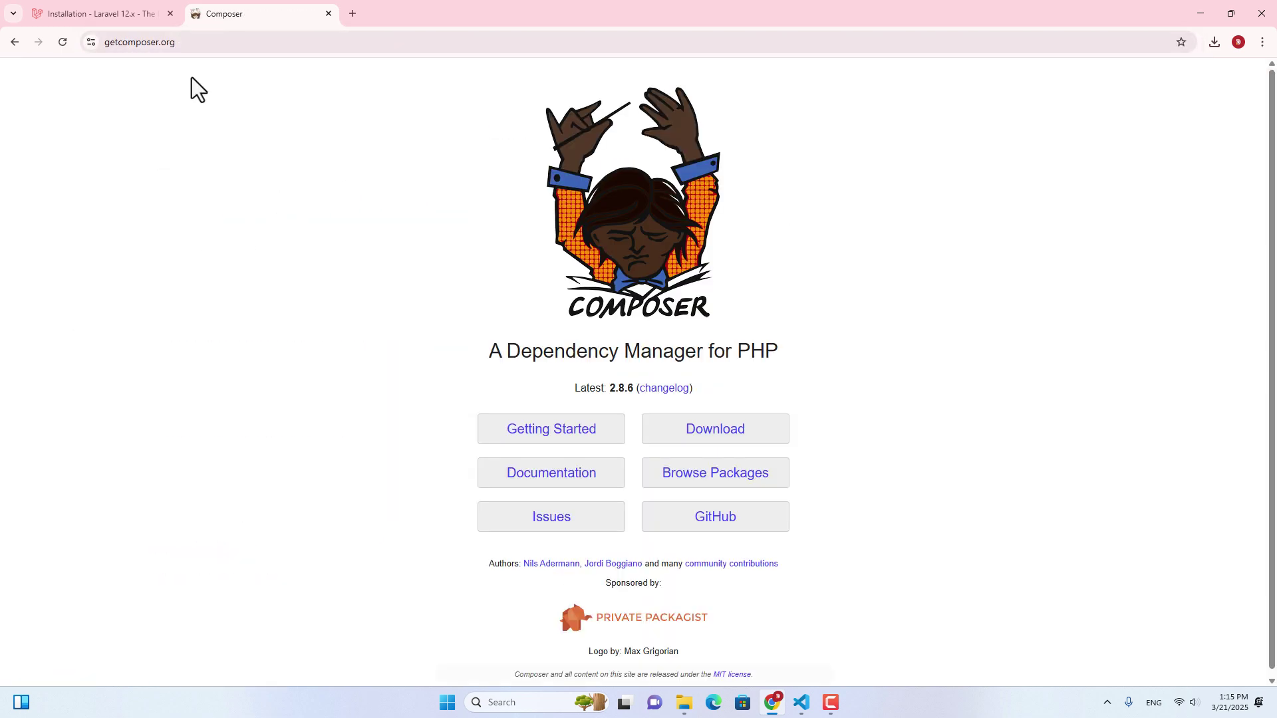
pyautogui.click(704, 438)
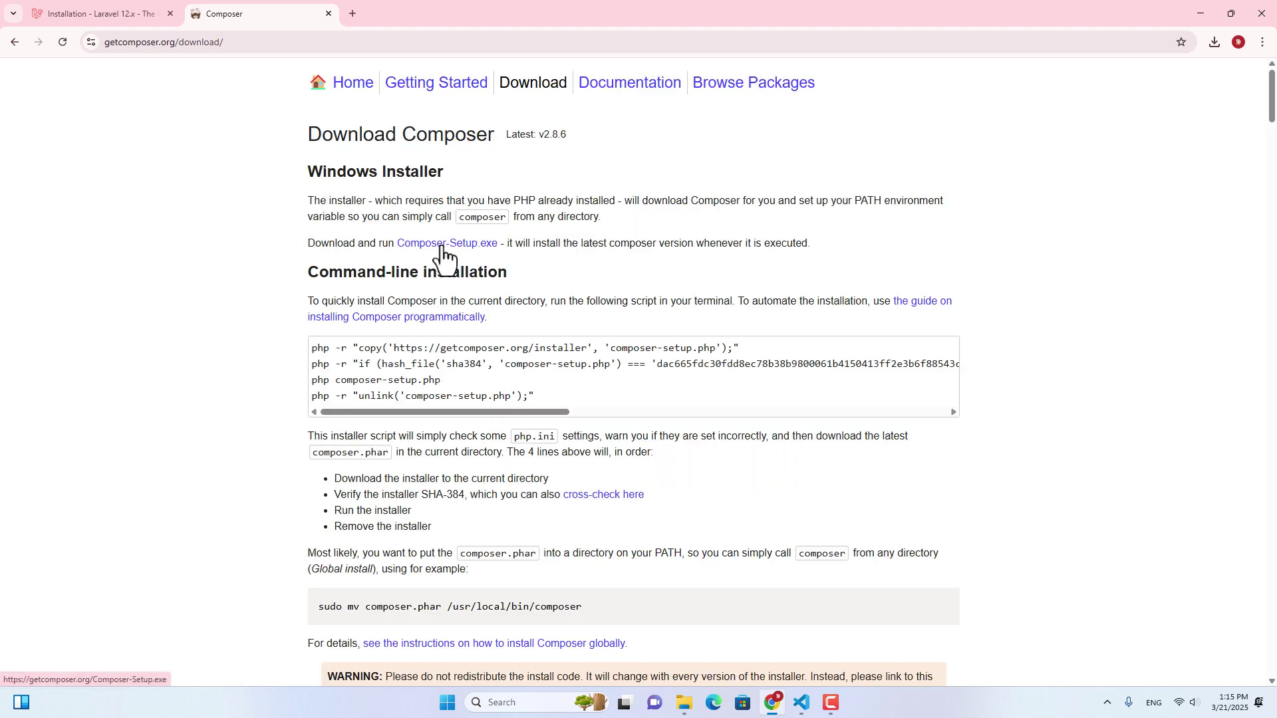
pyautogui.click(481, 247)
pyautogui.click(1175, 75)
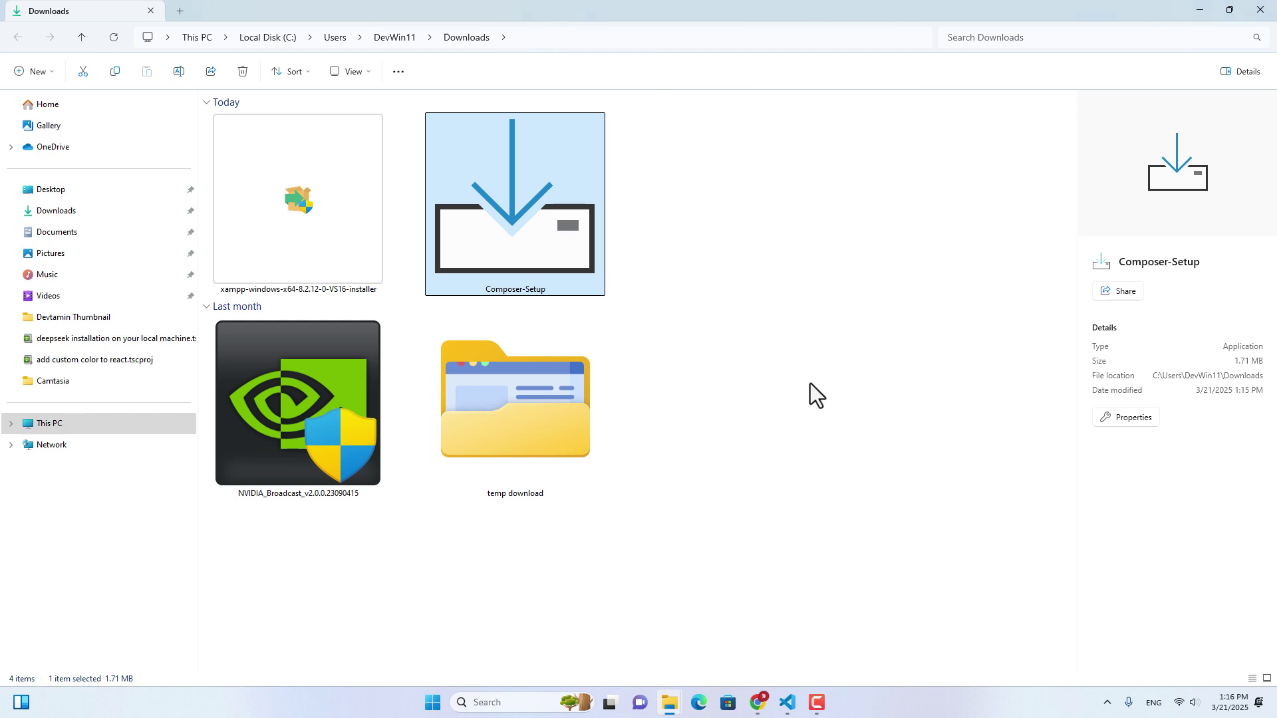
# Step: Run Composer-Setup for all users without developer mode, using C:\xampp\php\php.exe, adding this PHP to the path and leaving the proxy unset
pyautogui.doubleClick(517, 194)
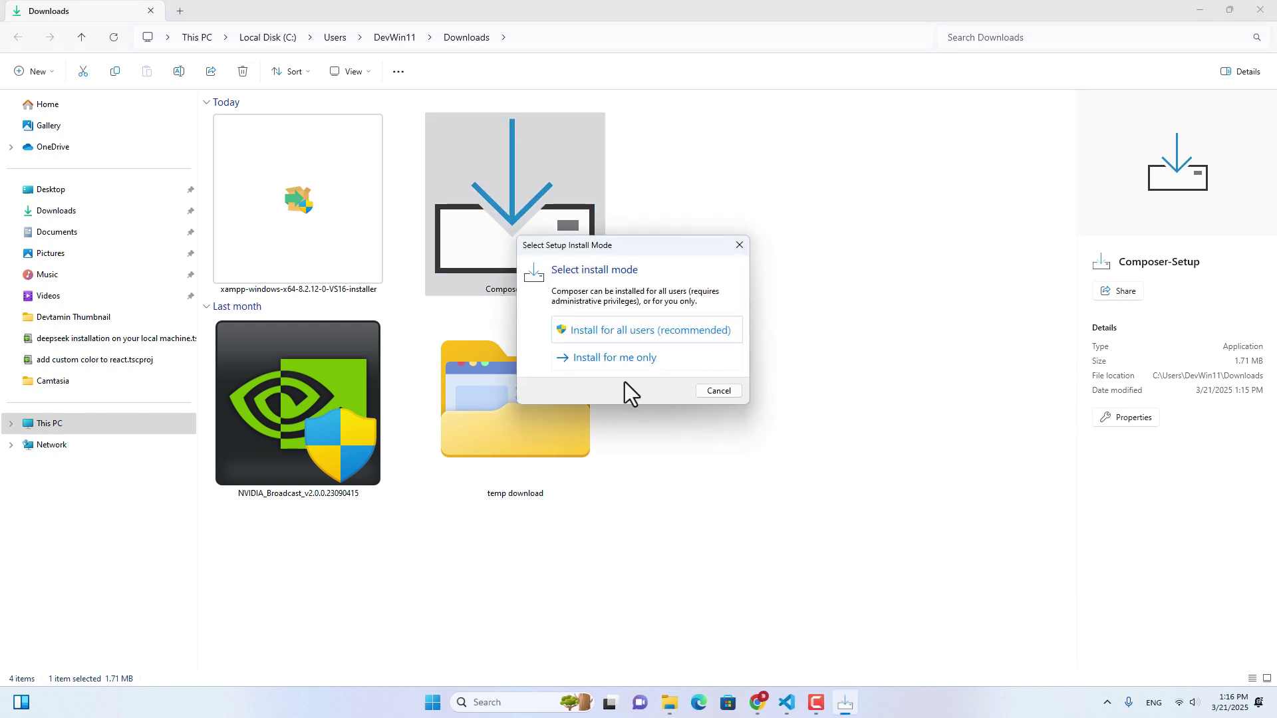
pyautogui.click(597, 332)
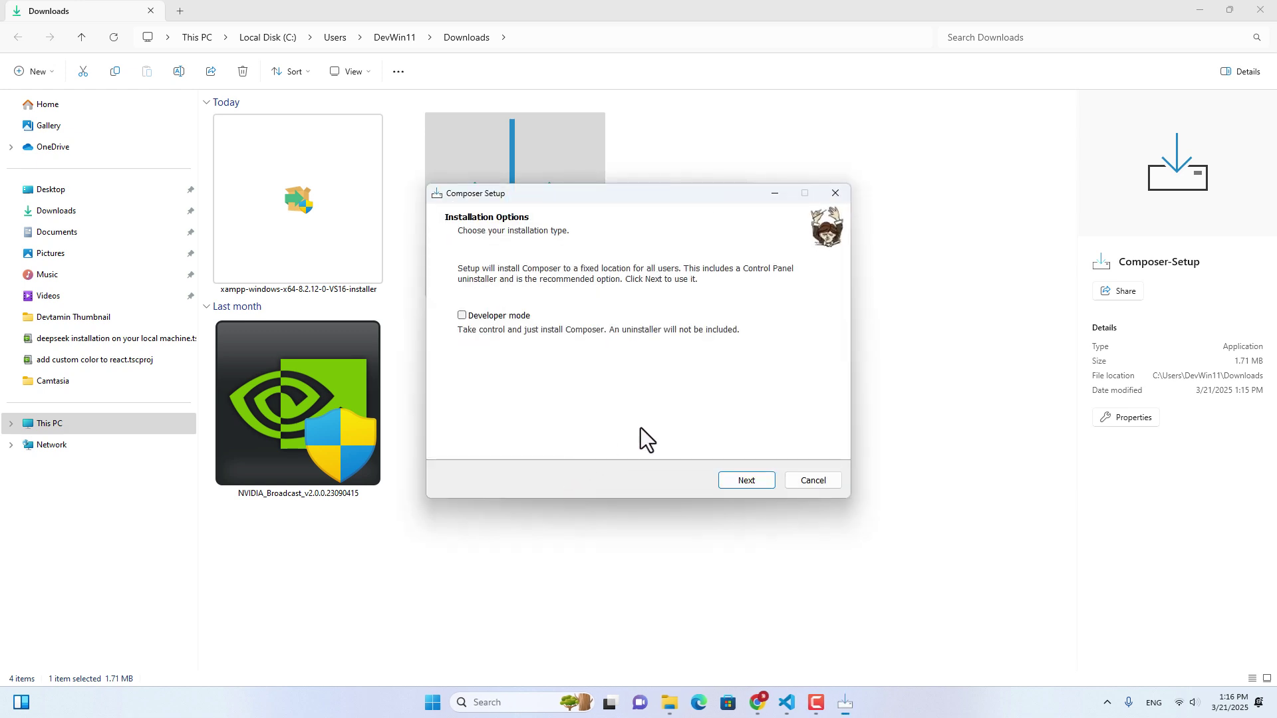
pyautogui.click(730, 481)
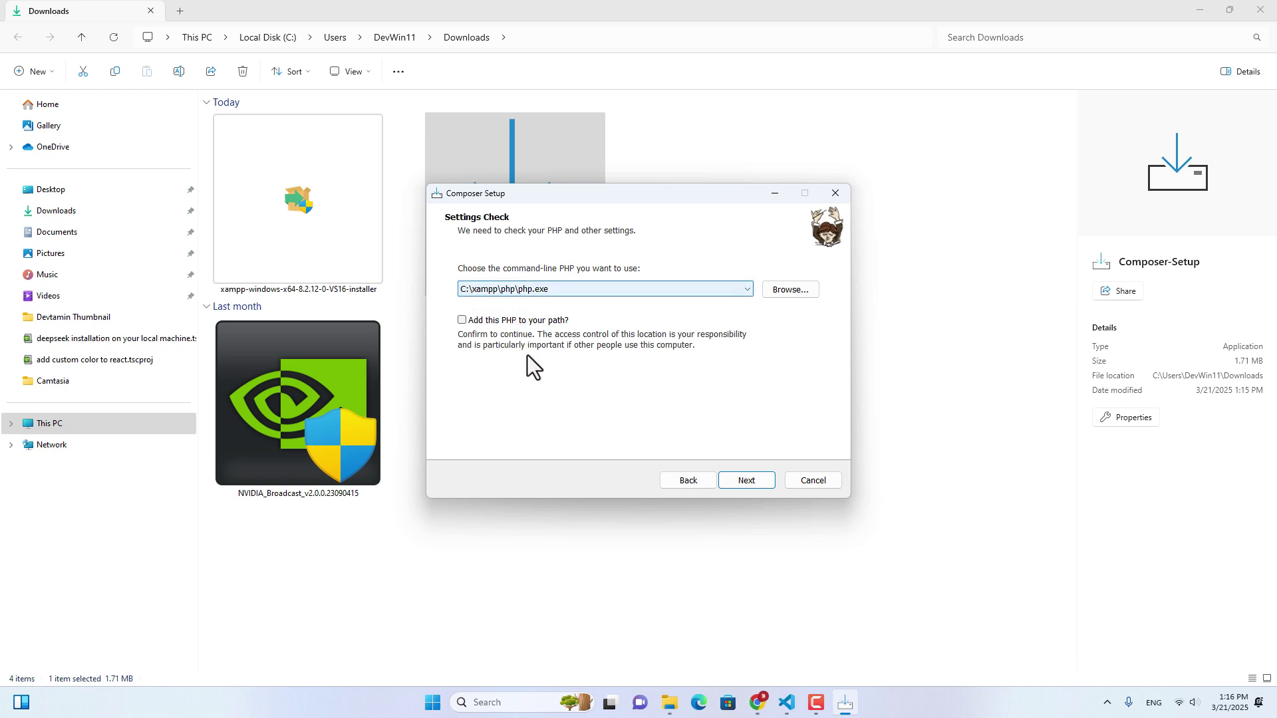
pyautogui.click(461, 320)
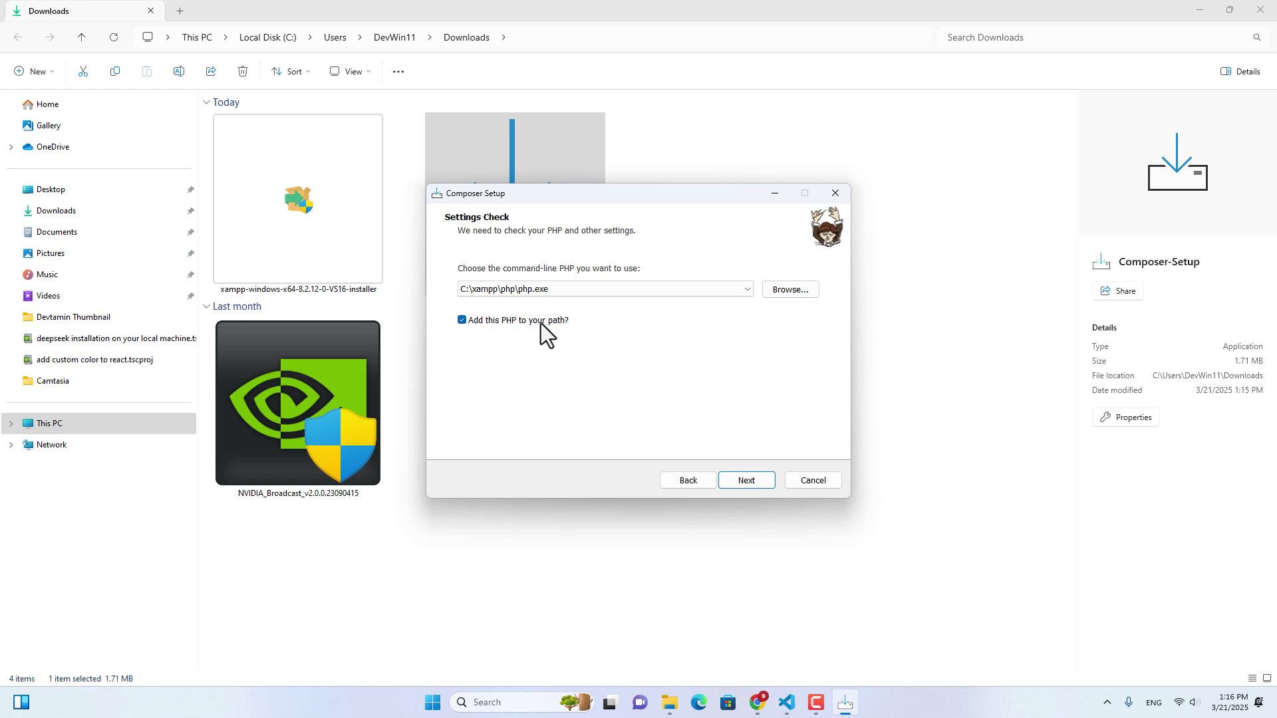
pyautogui.click(757, 481)
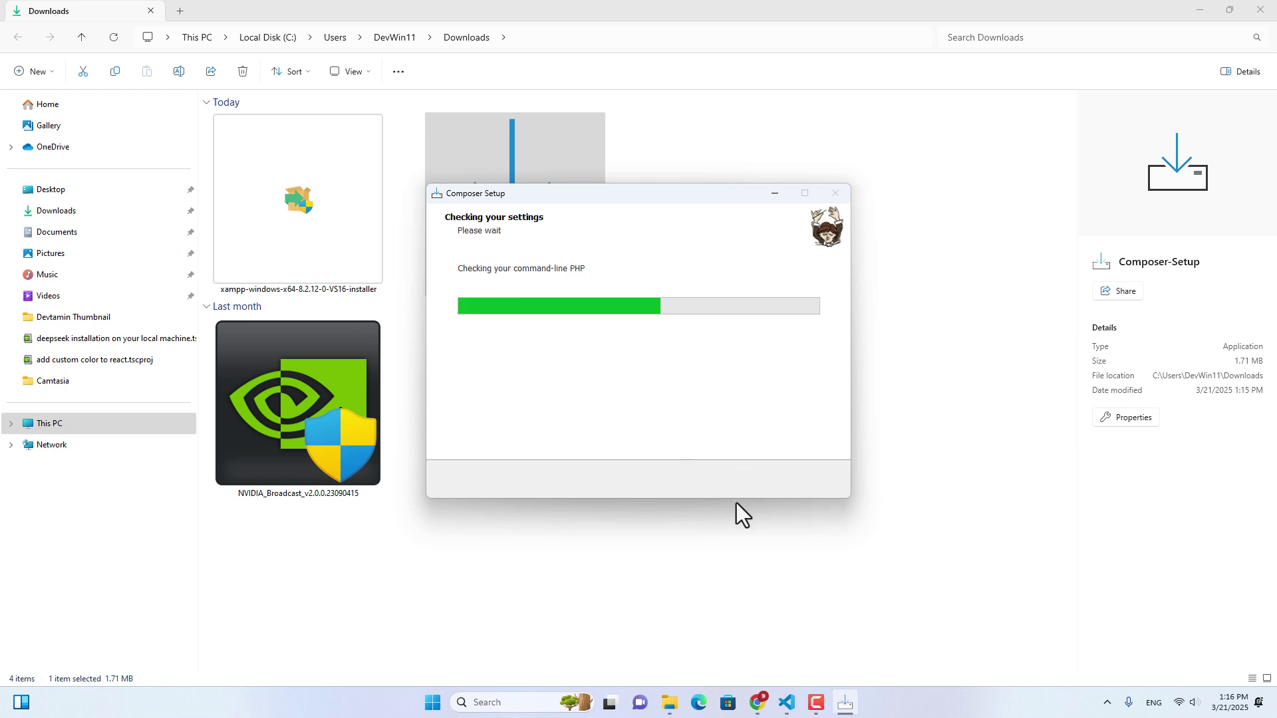
pyautogui.click(748, 484)
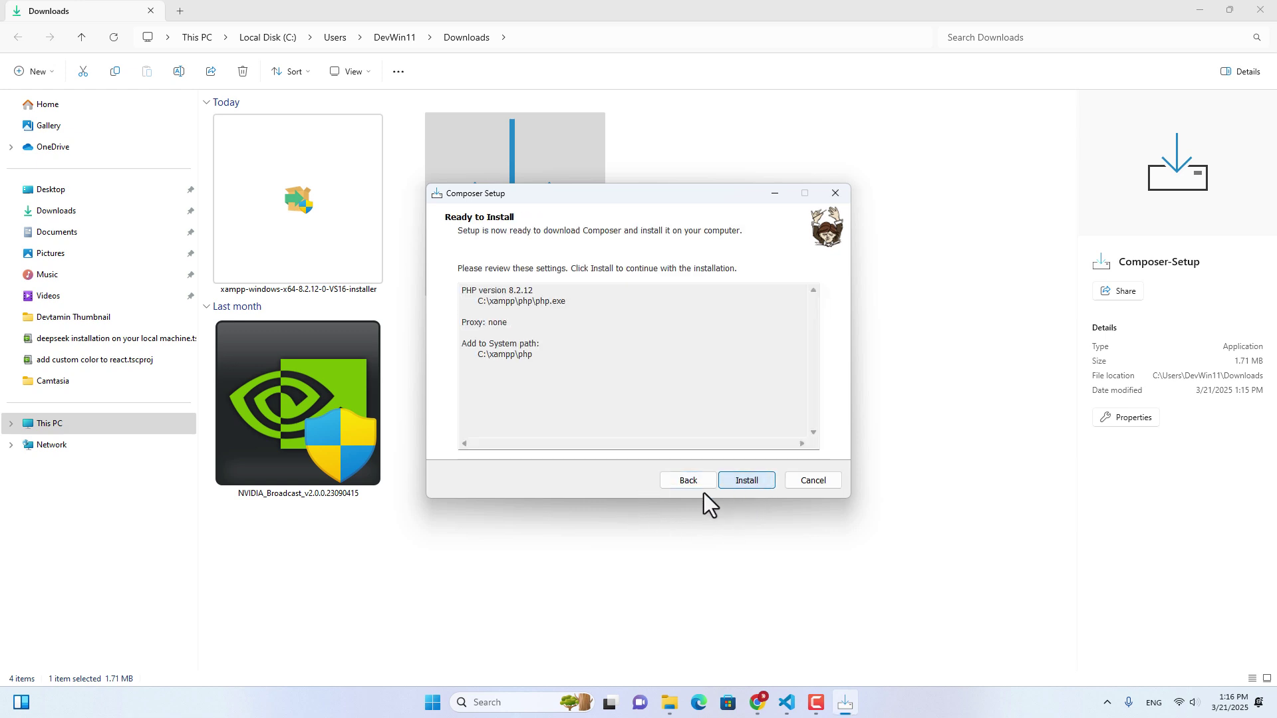
# Step: Install Composer with the reviewed settings and finish the setup wizard
pyautogui.click(745, 481)
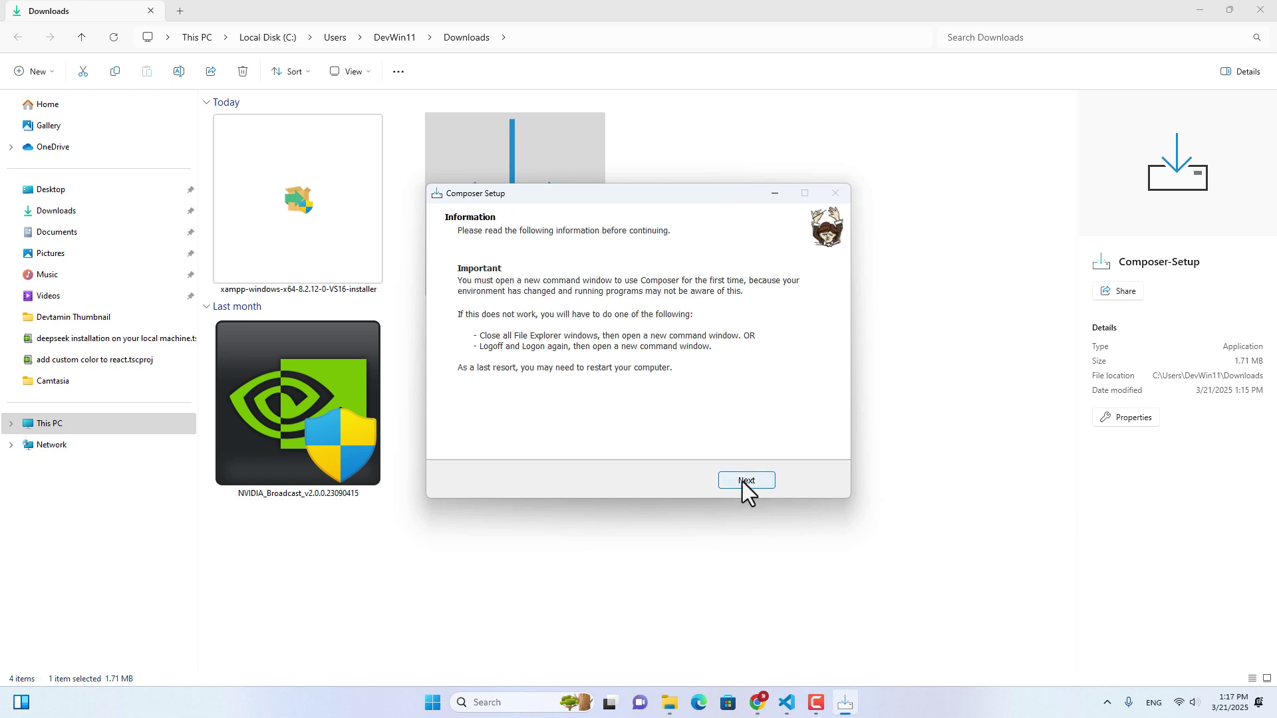
pyautogui.click(746, 482)
pyautogui.click(733, 485)
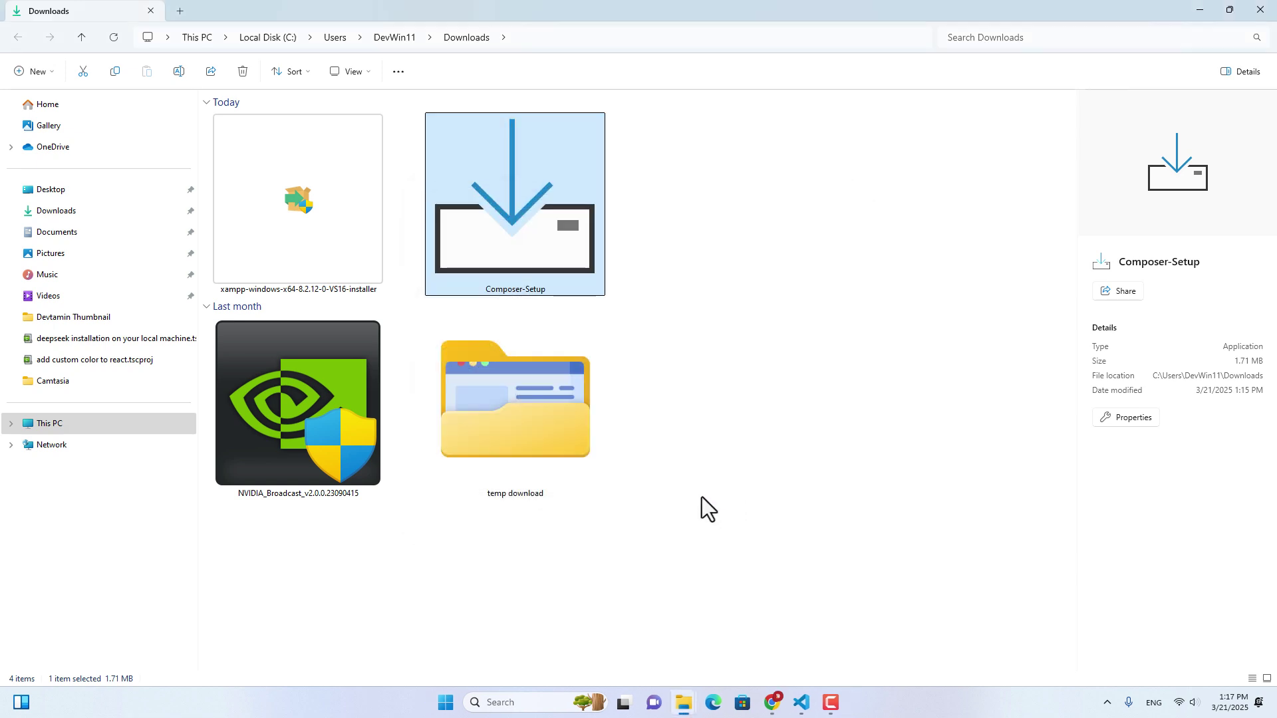
# Step: Open a Command Prompt, run "composer" to check the installed version and available commands, and minimize the window
pyautogui.click(501, 702)
pyautogui.write('cmd')
pyautogui.press('Return')
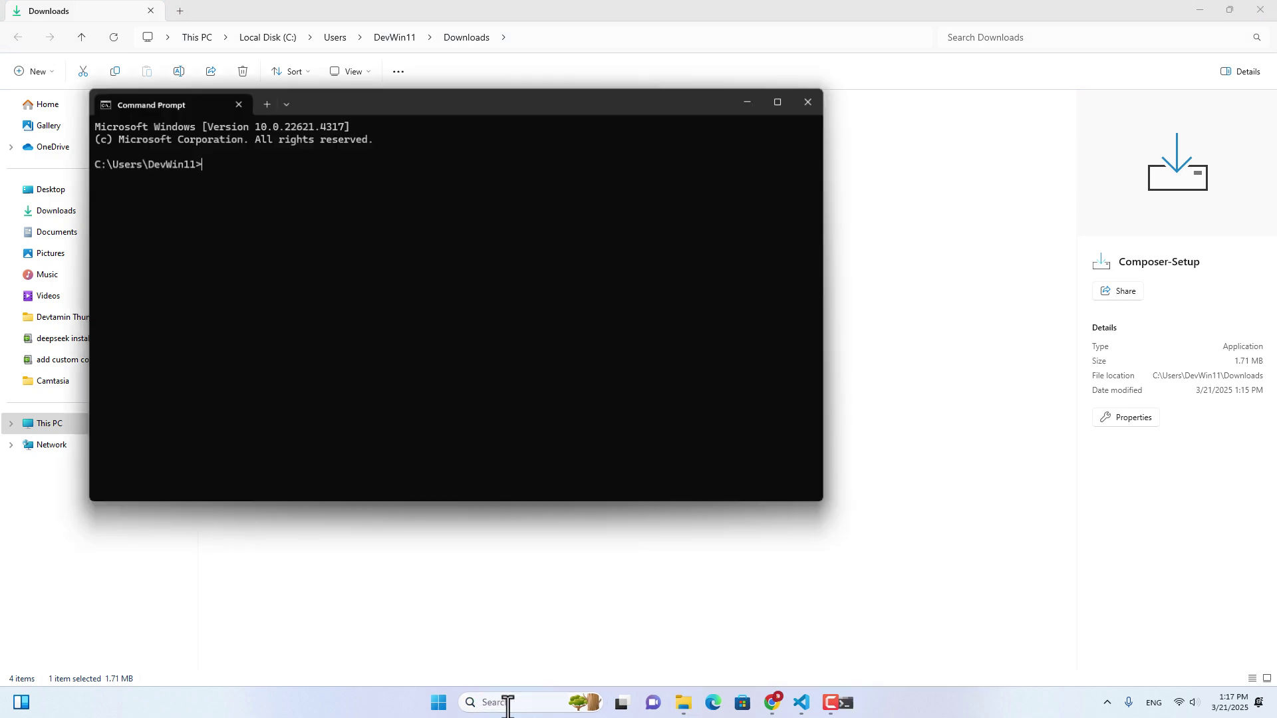
pyautogui.write('comp')
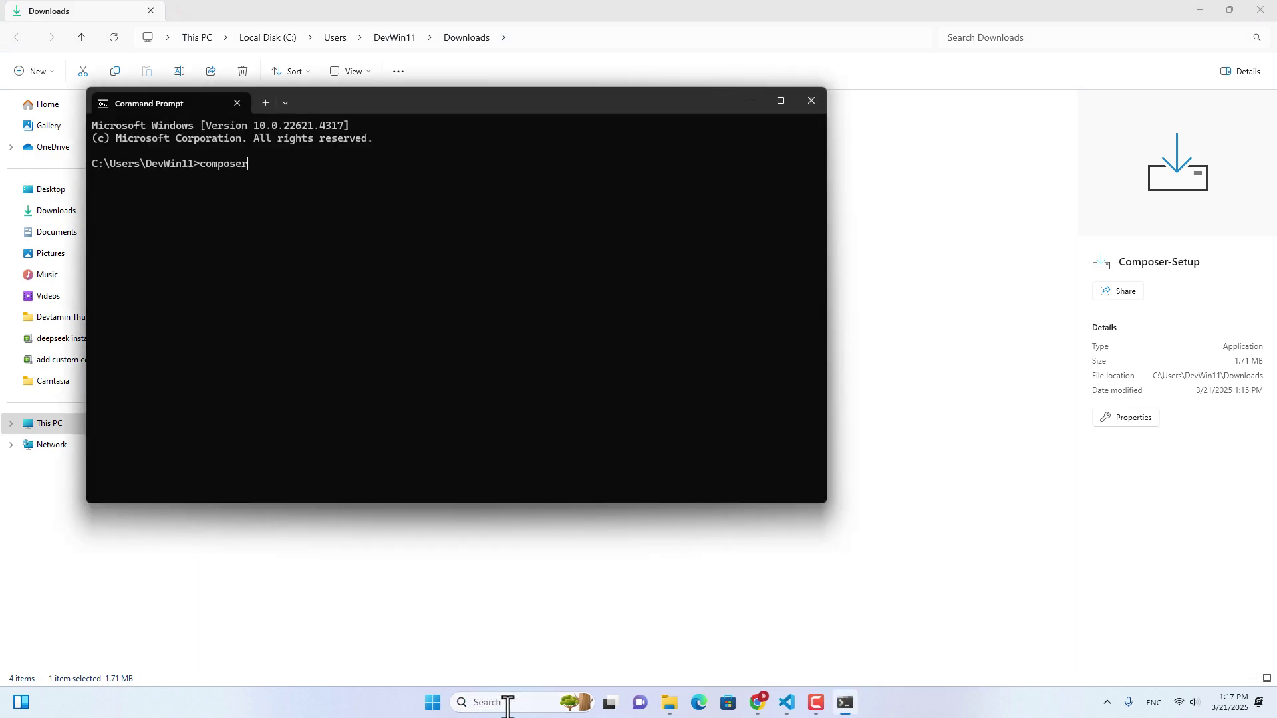
pyautogui.write('oser')
pyautogui.press('Return')
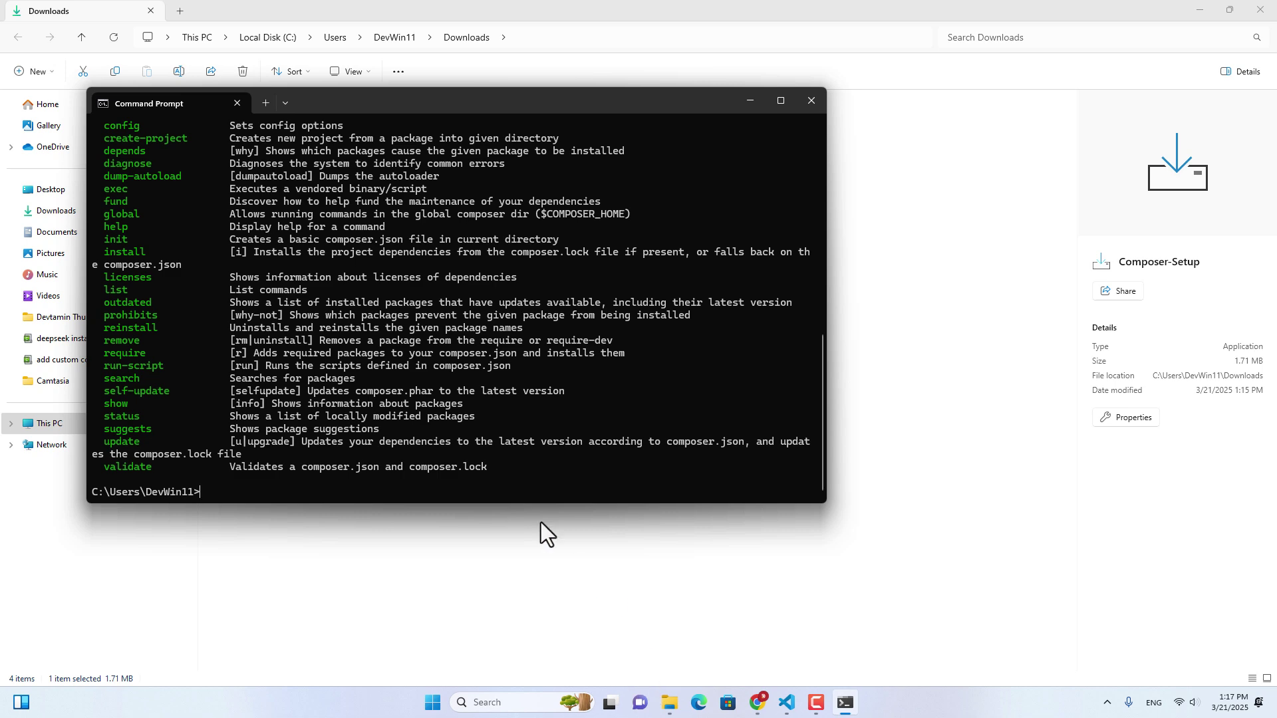
pyautogui.scroll(13, 388, 305)
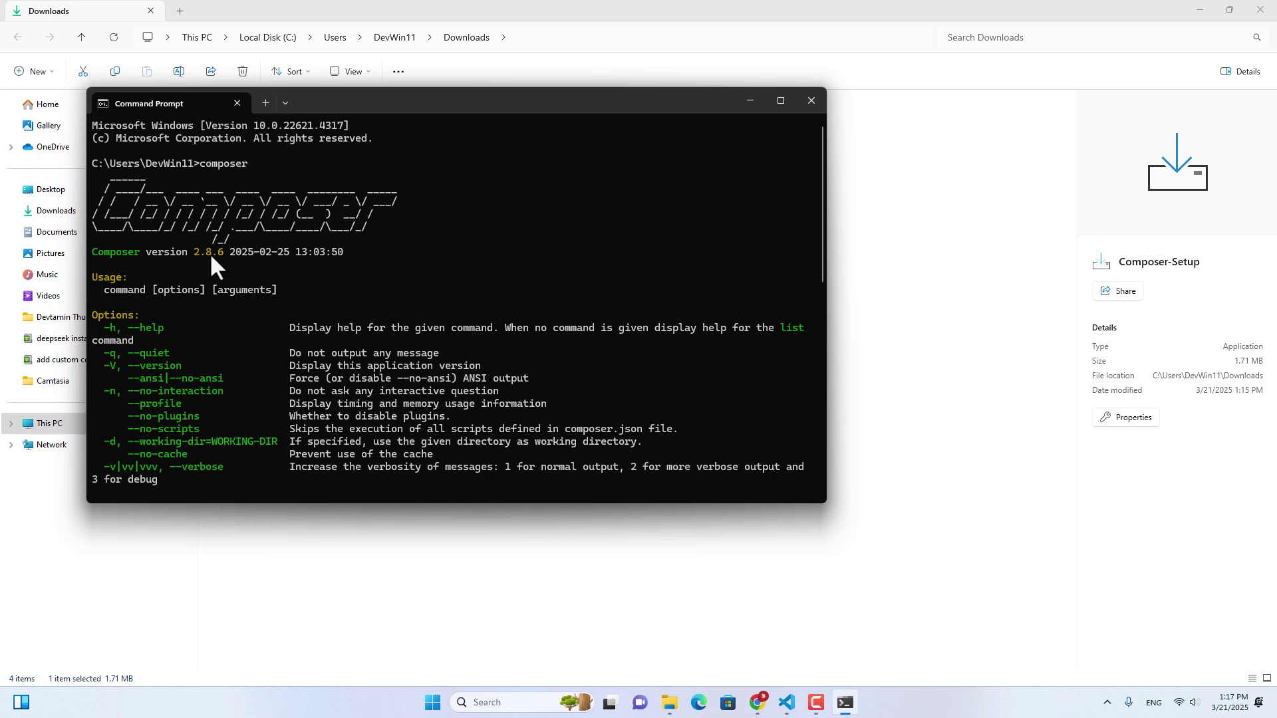
pyautogui.scroll(-5, 266, 269)
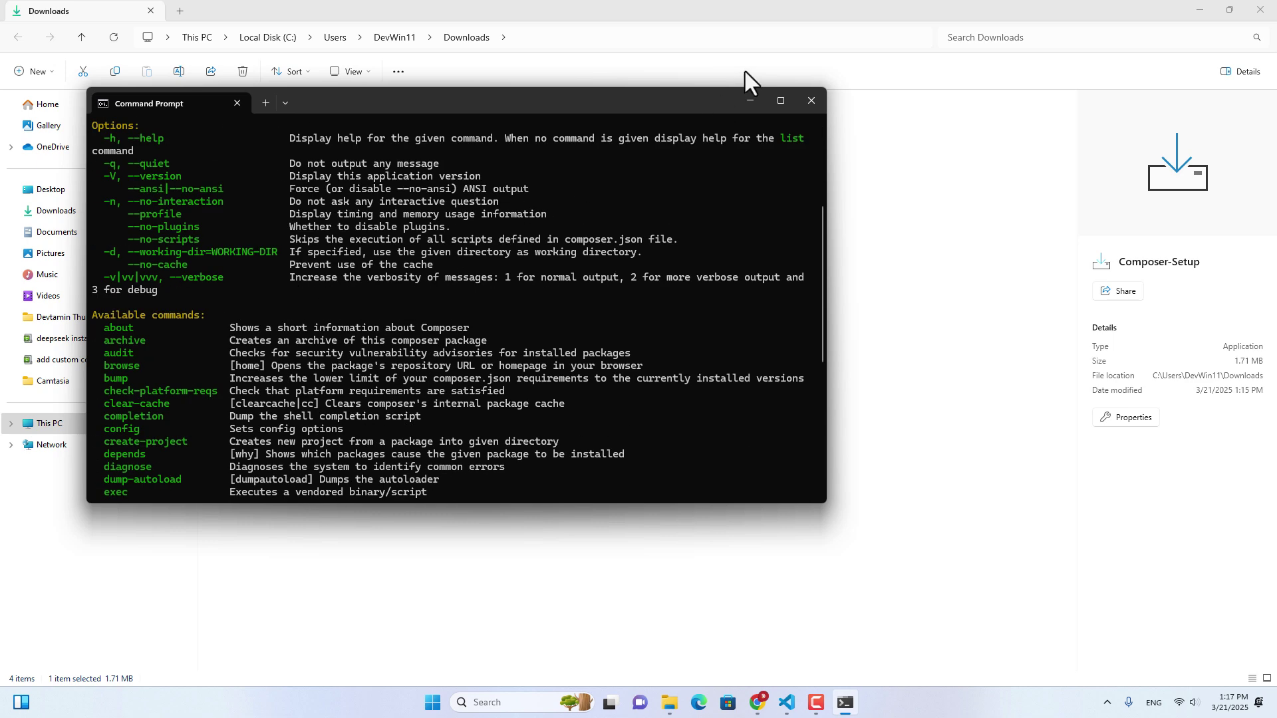
pyautogui.click(749, 101)
# Step: Check the remaining requirements in Chrome's Laravel docs, download the Node.js LTS installer from nodejs.org, and show it in its folder
pyautogui.click(758, 702)
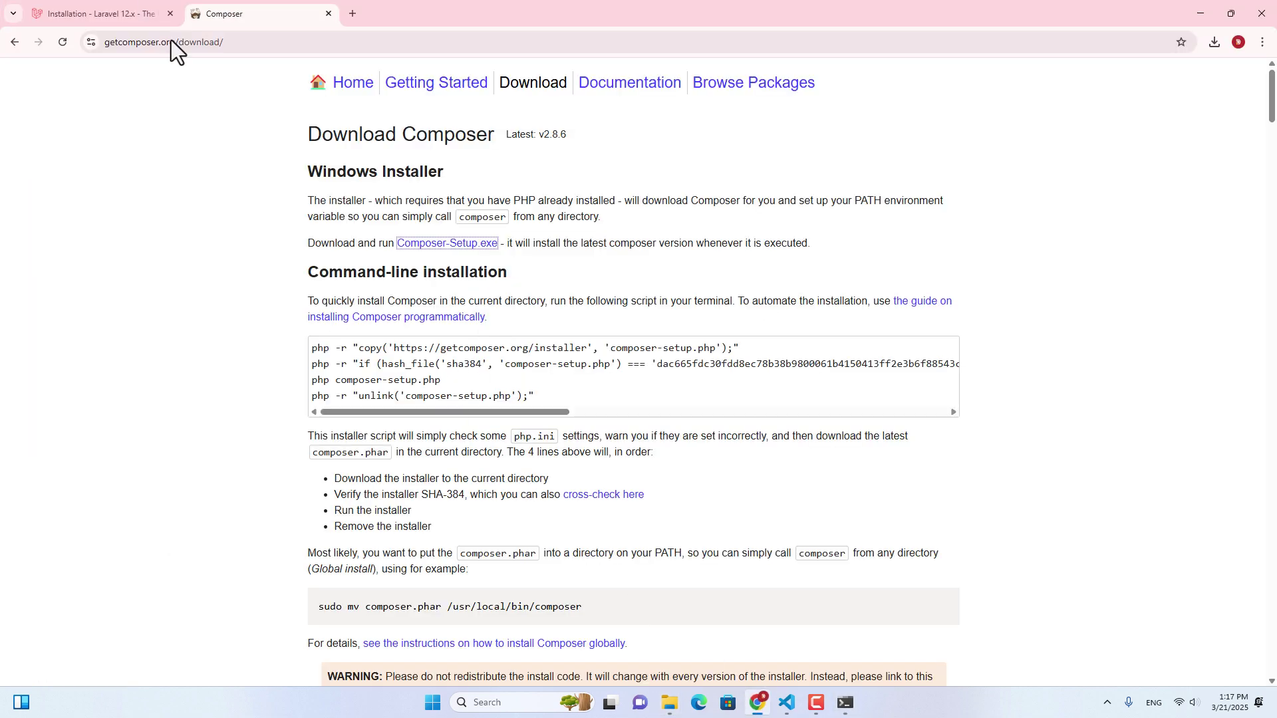
pyautogui.click(111, 16)
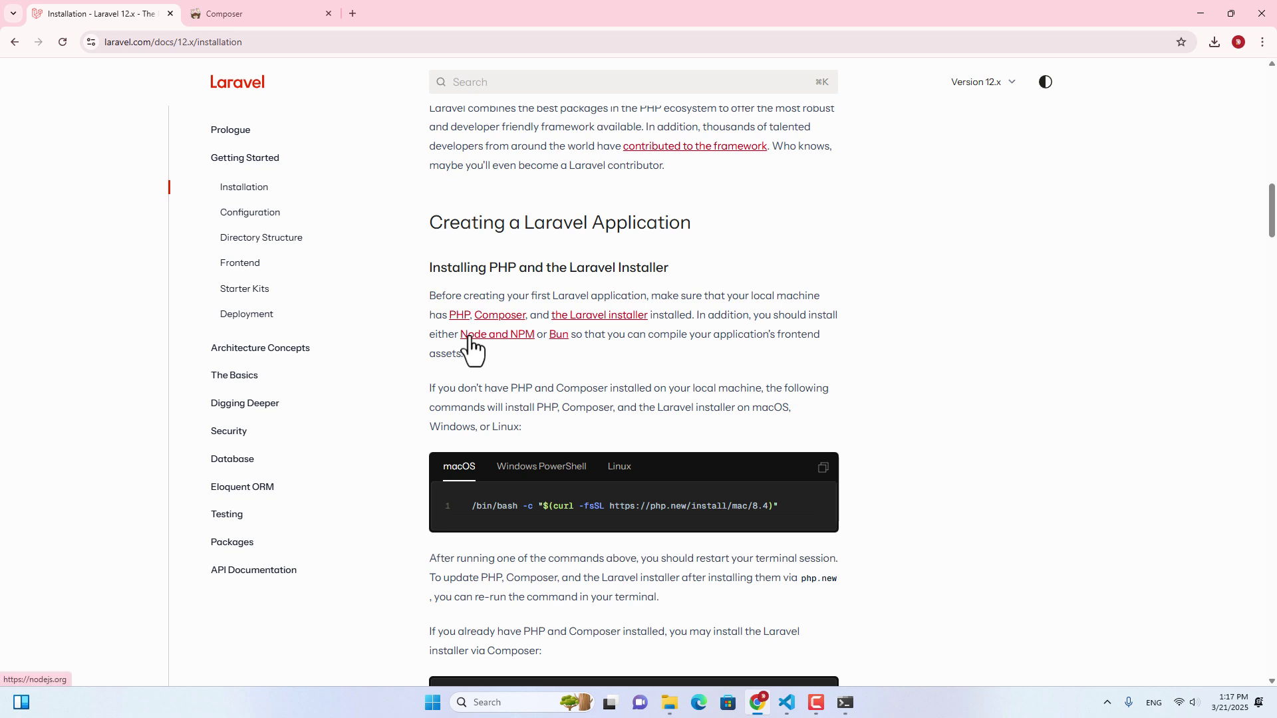
pyautogui.click(353, 12)
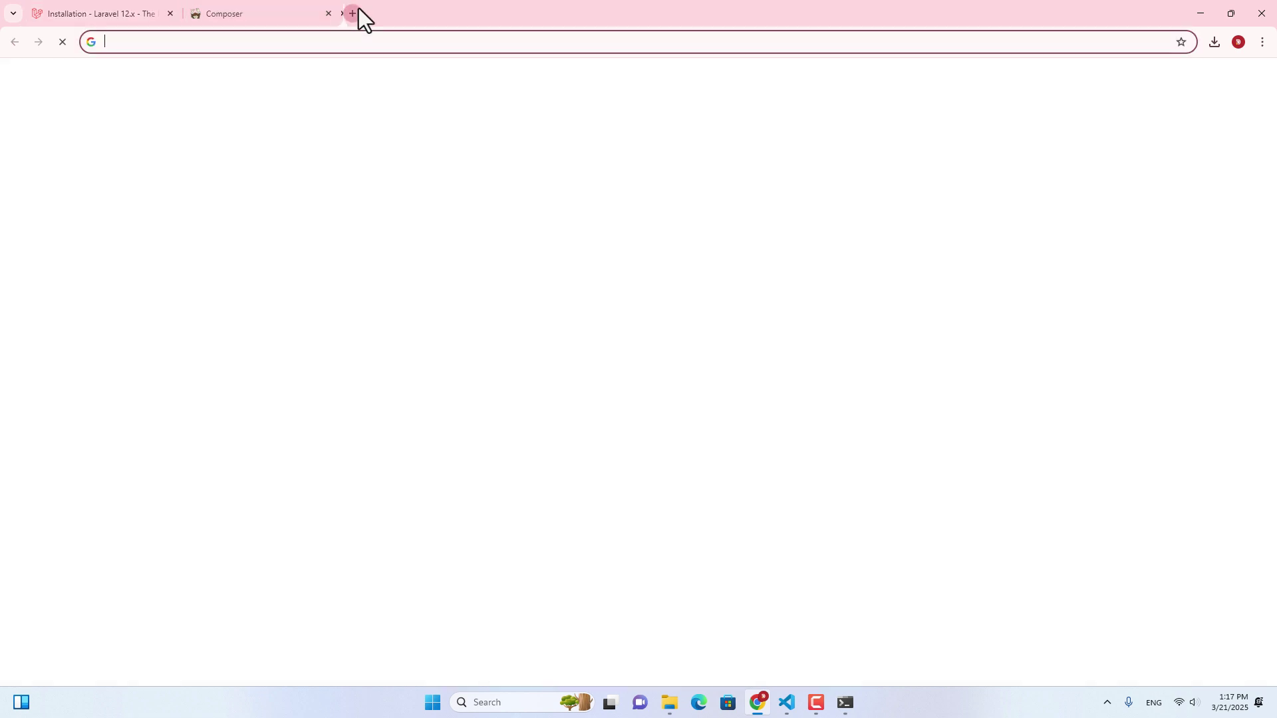
pyautogui.write('node')
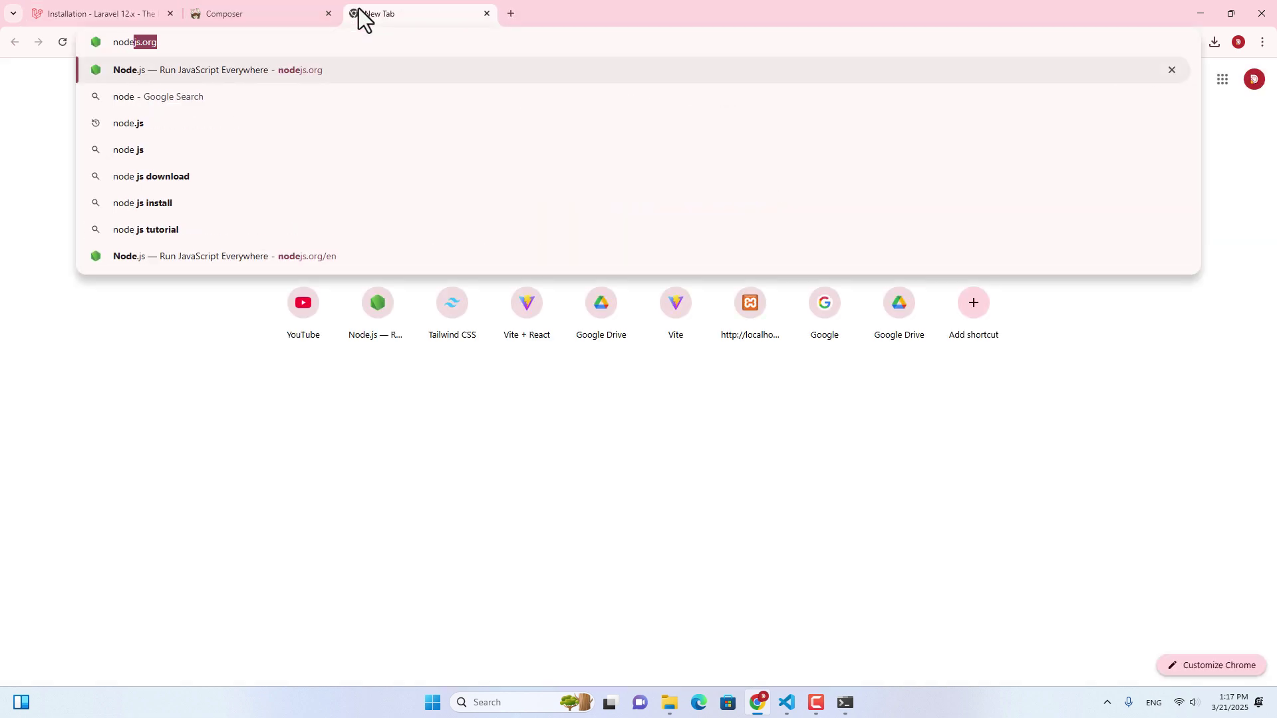
pyautogui.write('js.org')
pyautogui.press('Return')
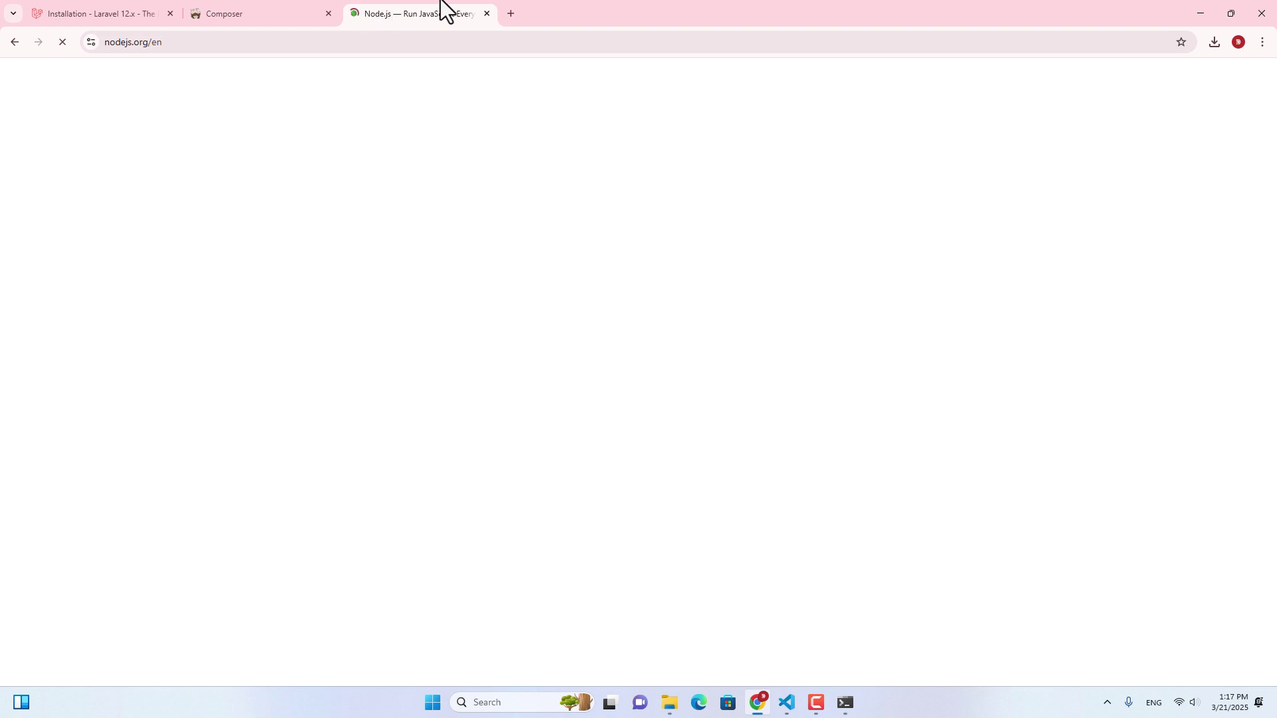
pyautogui.click(363, 450)
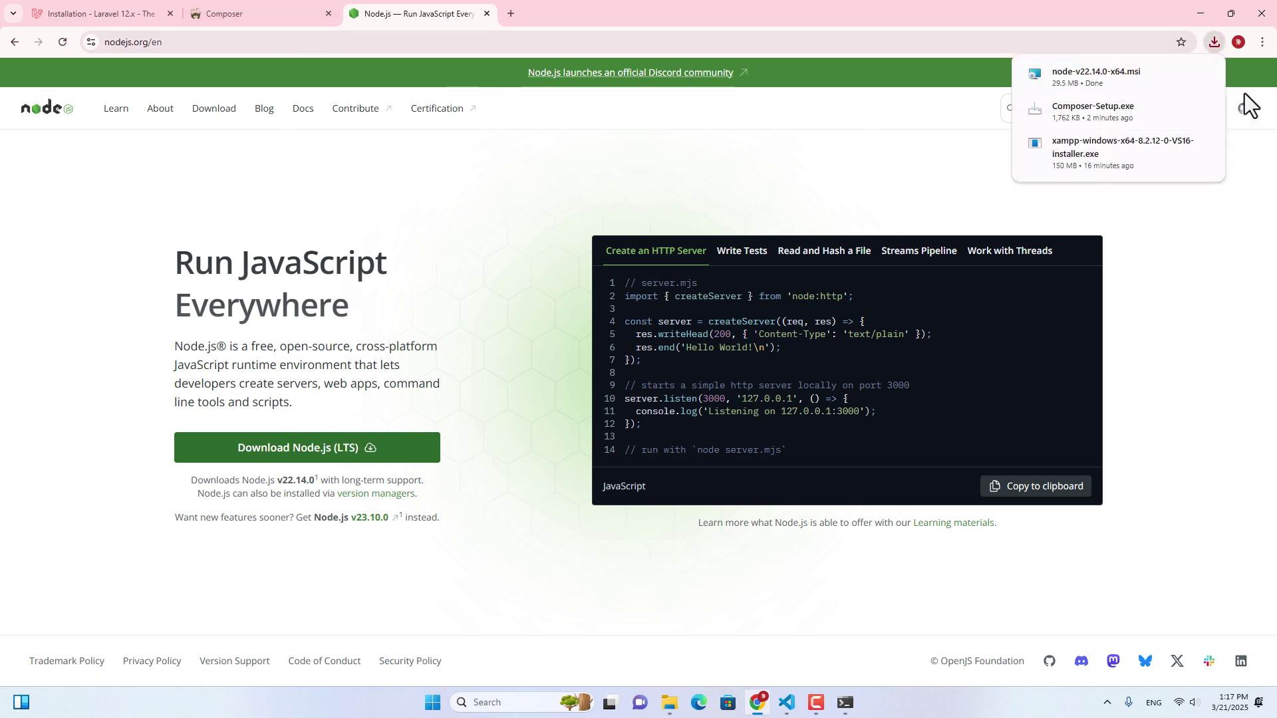
pyautogui.click(1174, 74)
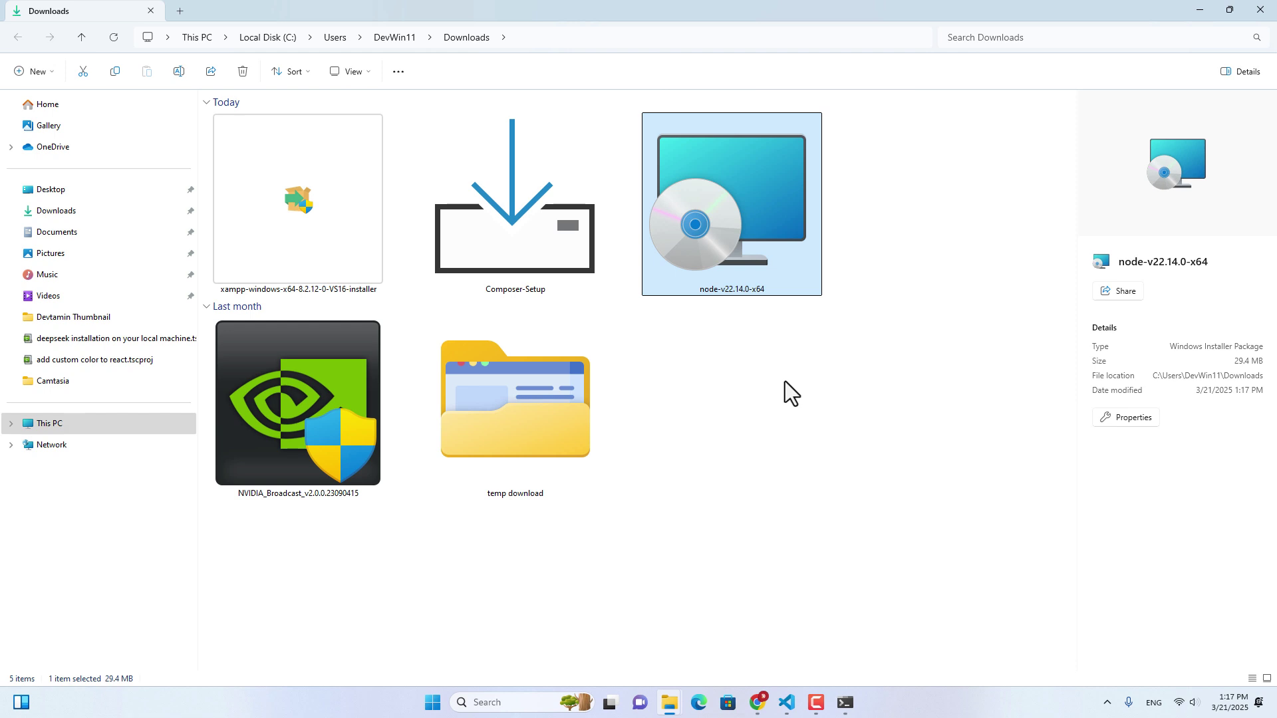
# Step: Install Node.js from node-v22.14.0-x64, accepting the license and keeping the default C:\Program Files\nodejs\ folder and features
pyautogui.doubleClick(728, 225)
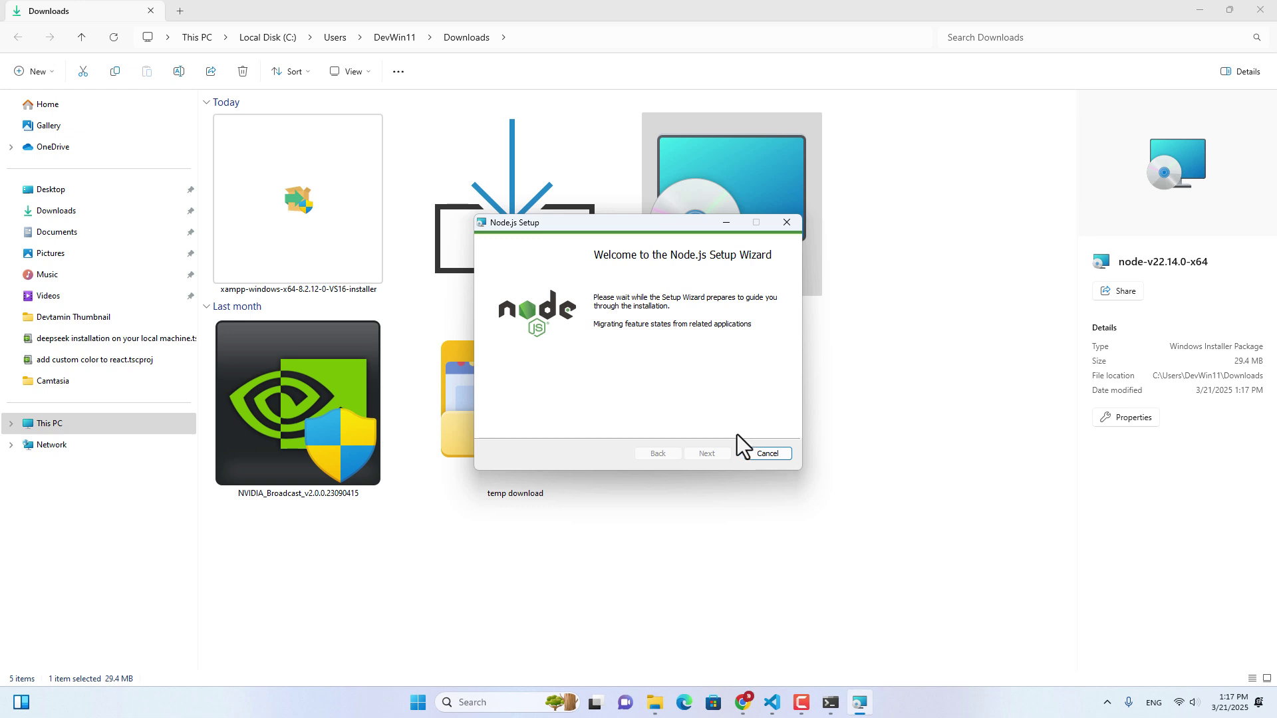
pyautogui.click(715, 456)
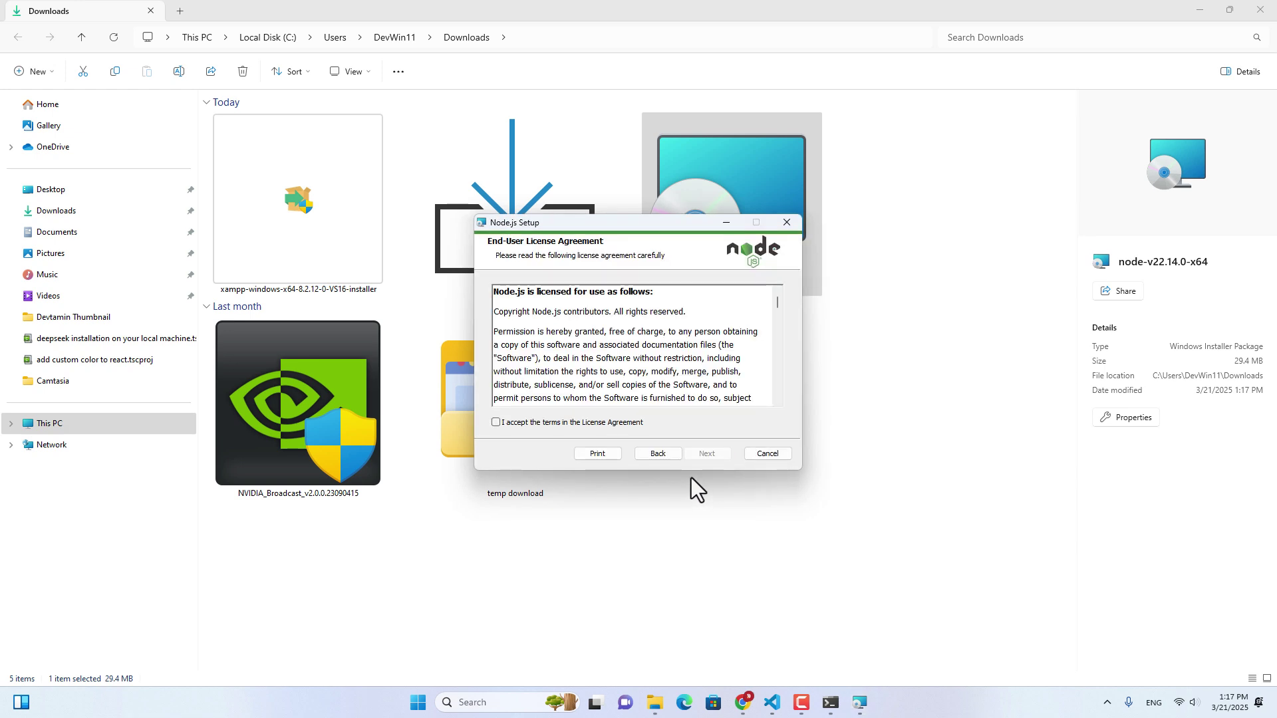
pyautogui.click(590, 427)
pyautogui.click(715, 457)
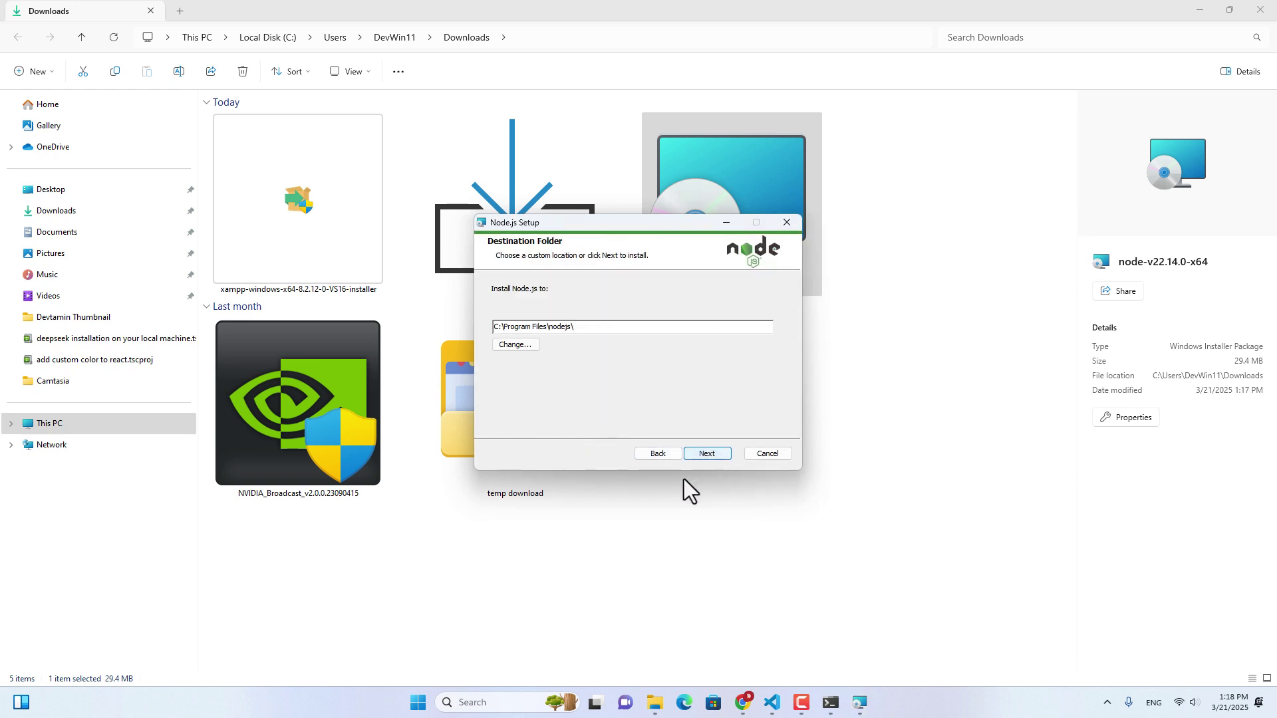
pyautogui.click(708, 458)
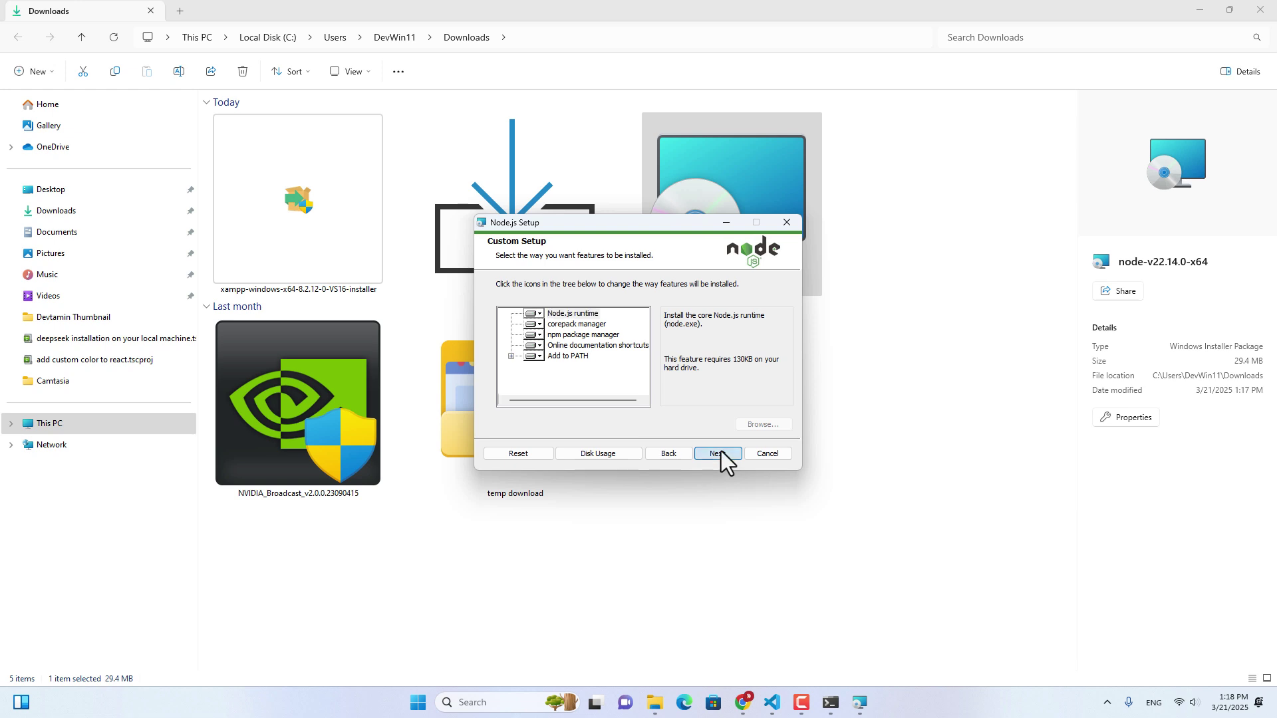
pyautogui.click(718, 458)
pyautogui.click(706, 456)
pyautogui.click(698, 455)
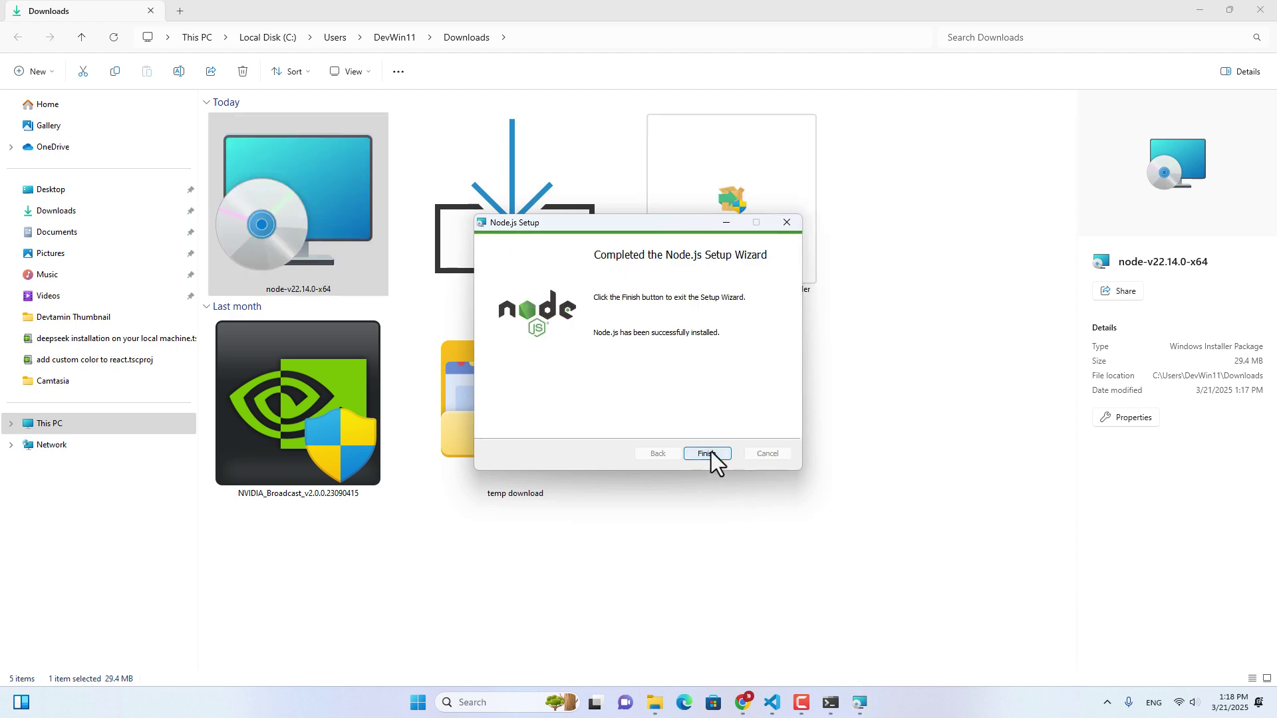
pyautogui.click(708, 455)
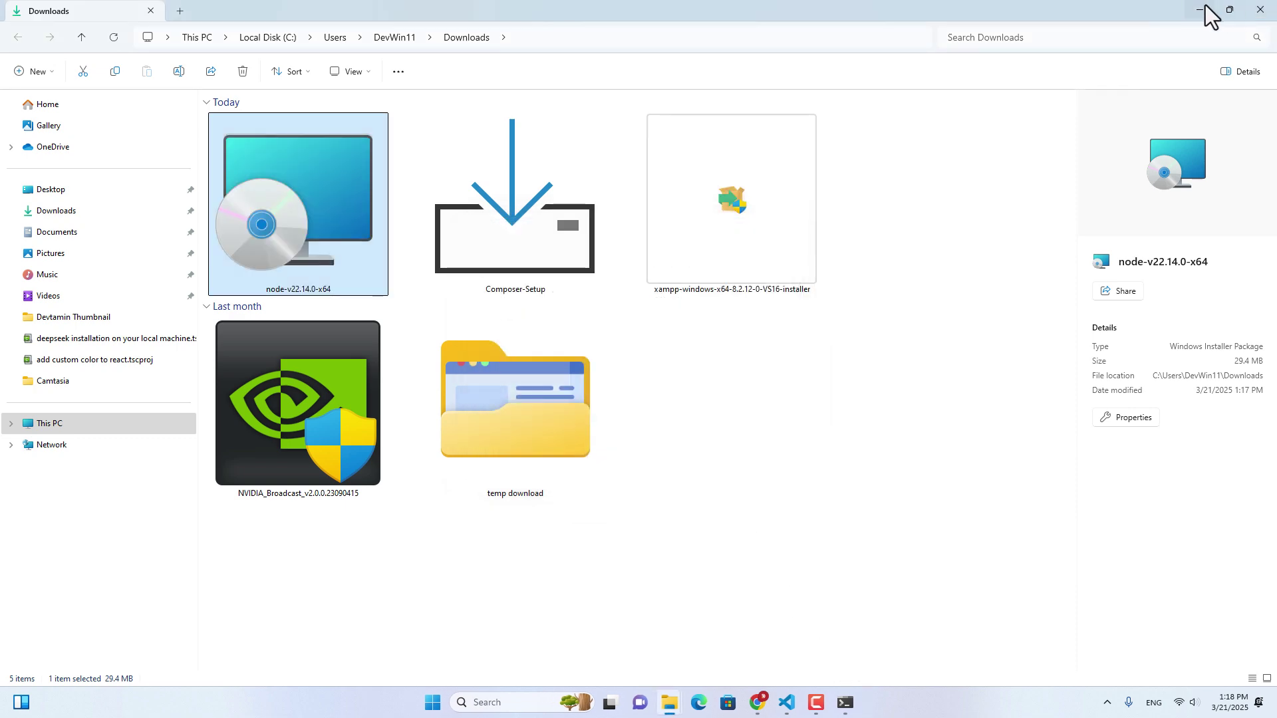
# Step: Minimize File Explorer, return to the Command Prompt, and run "node -v" to check the Node.js version
pyautogui.click(1202, 11)
pyautogui.click(845, 702)
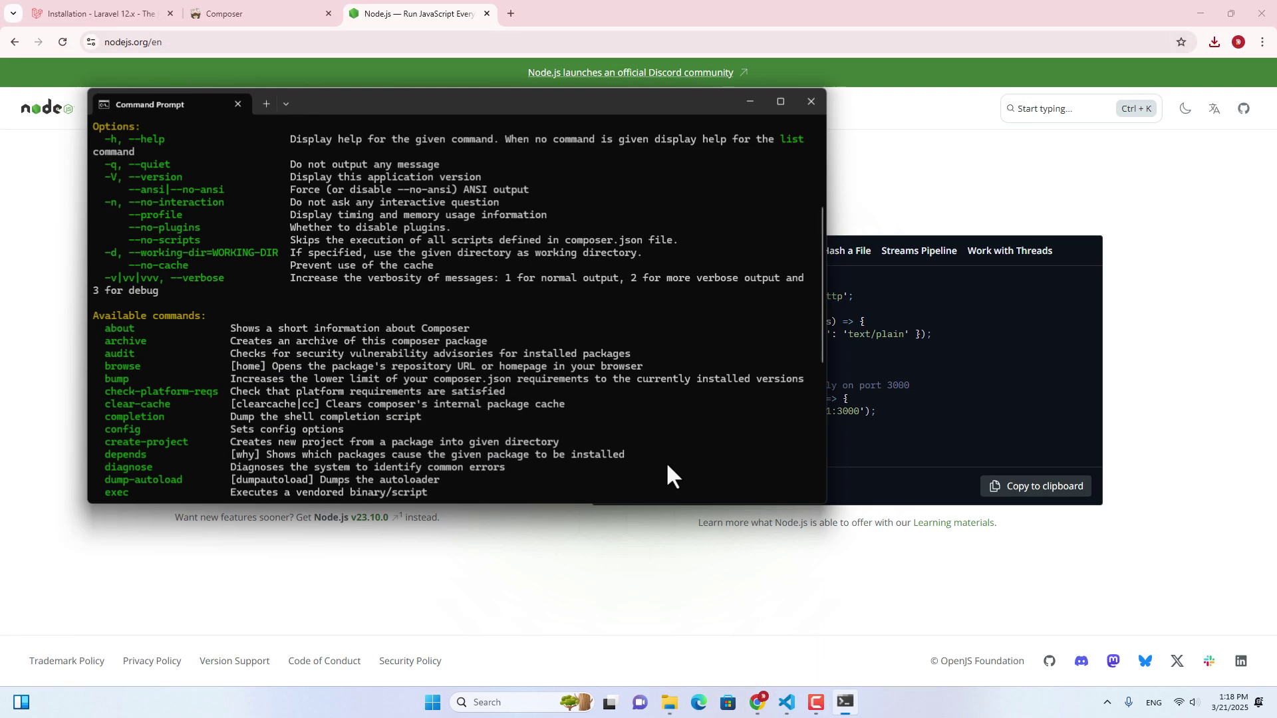
pyautogui.scroll(-8, 639, 375)
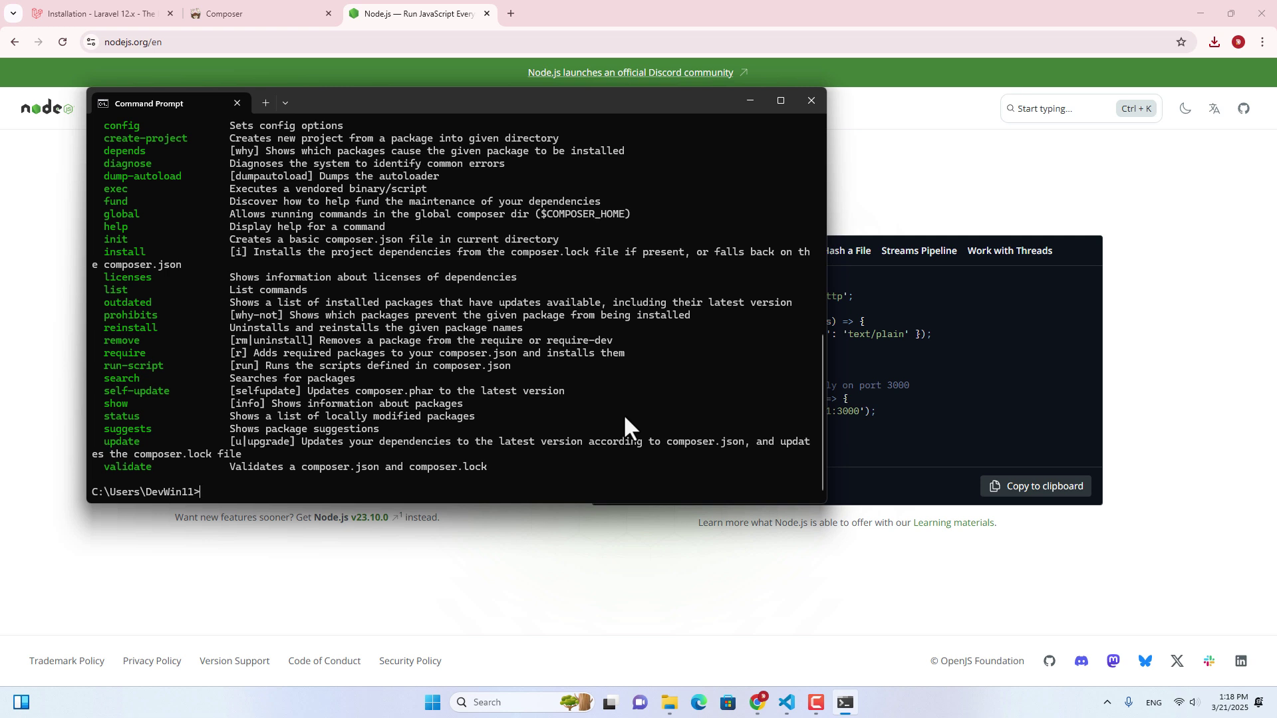
pyautogui.write('node -v')
pyautogui.press('Return')
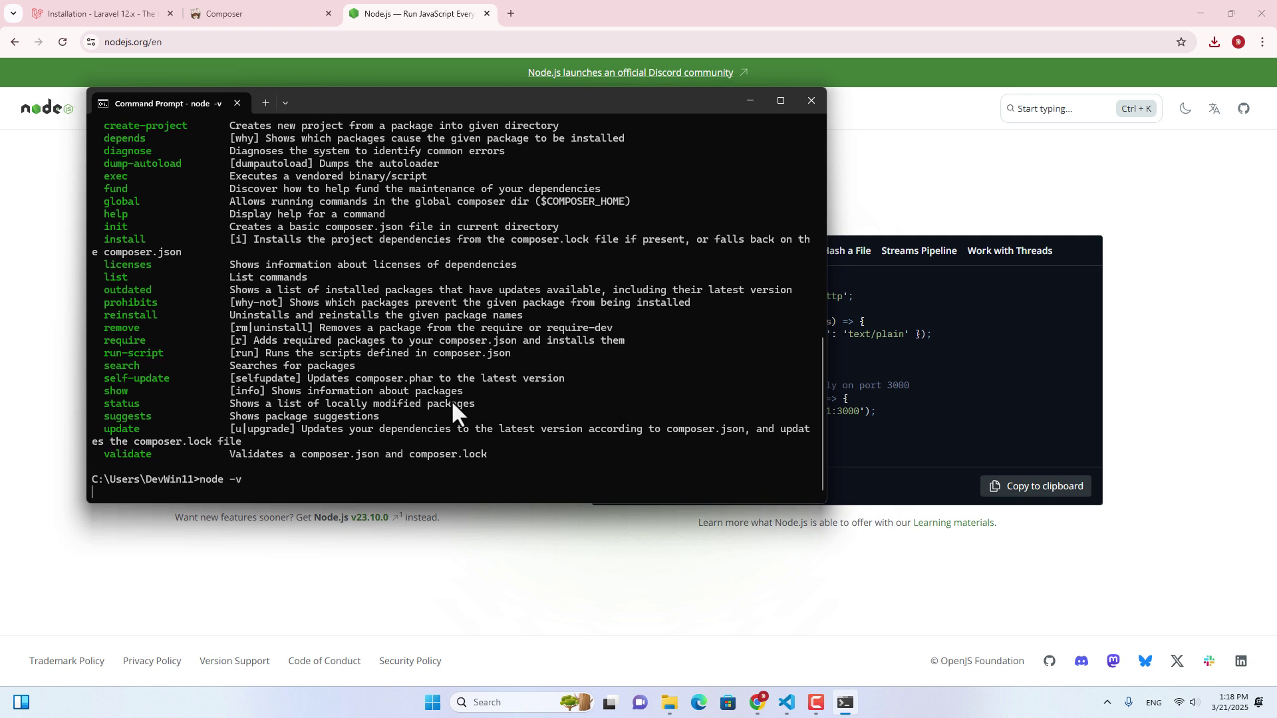
# Step: Close the Command Prompt and copy the command "composer global require laravel/installer" from the Laravel 12.x installation docs in Chrome
pyautogui.moveTo(389, 95); pyautogui.dragTo(718, 95)
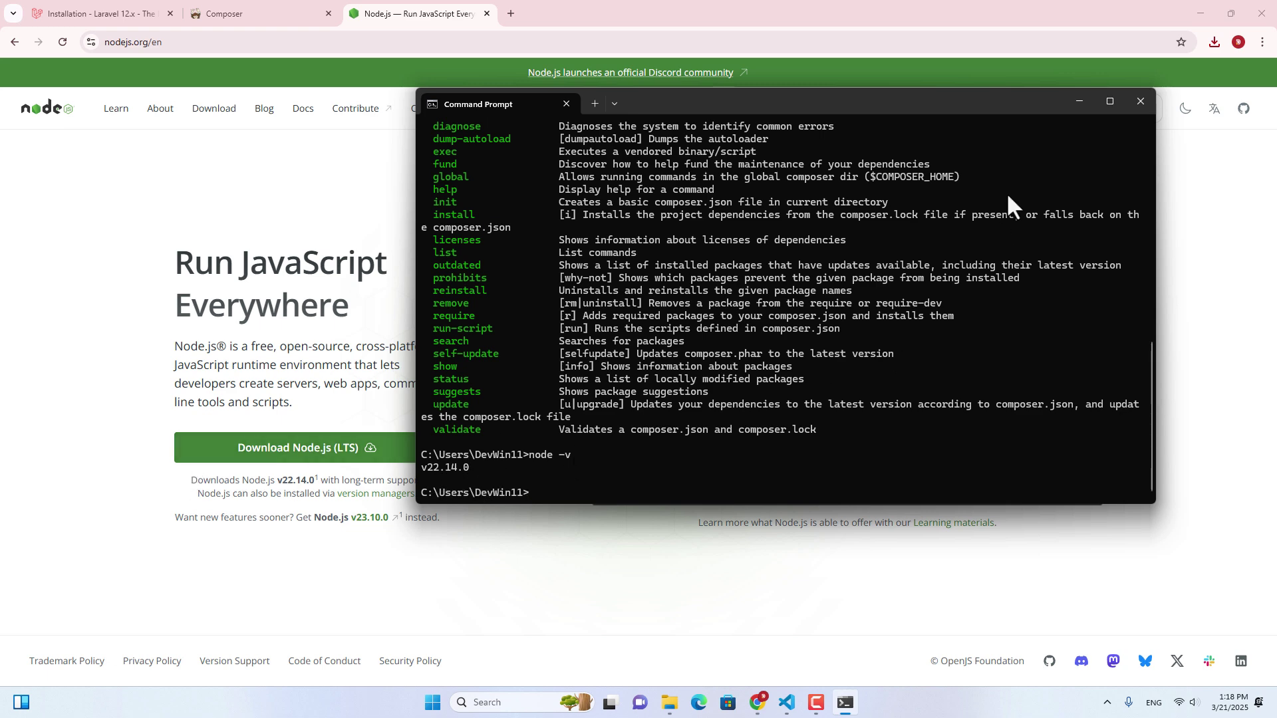
pyautogui.click(1140, 102)
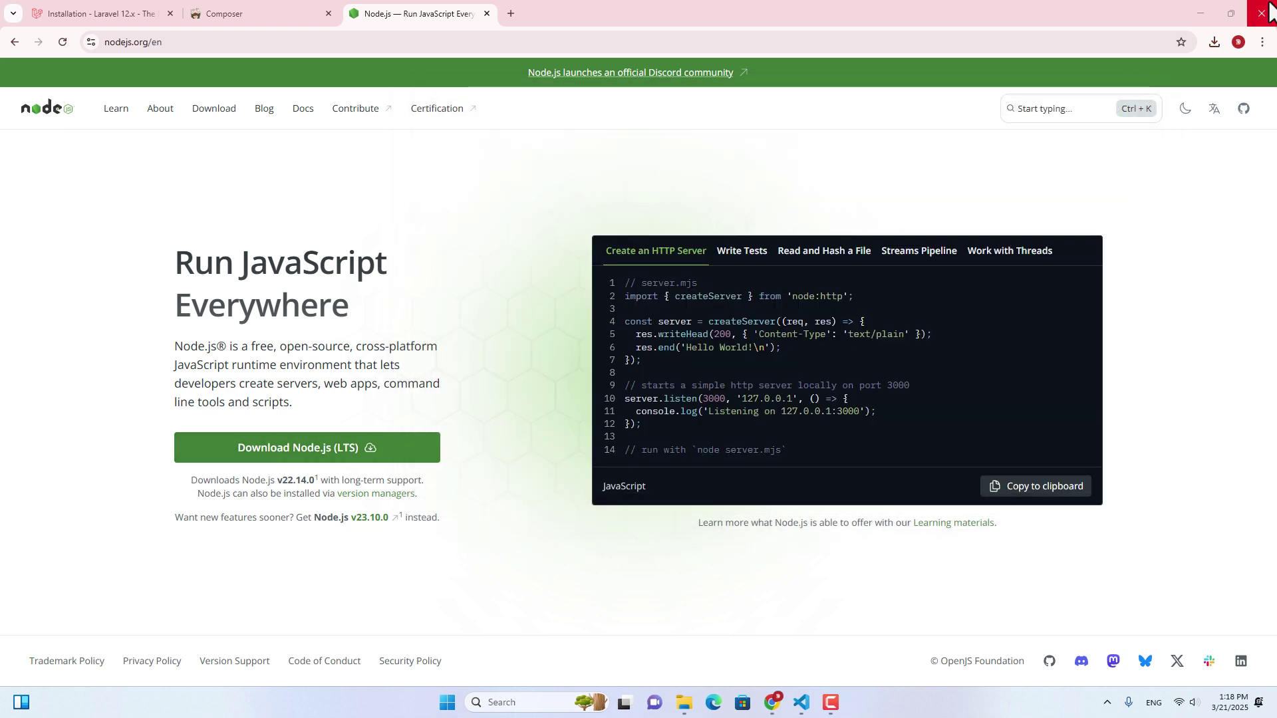
pyautogui.click(109, 3)
pyautogui.scroll(-8, 577, 378)
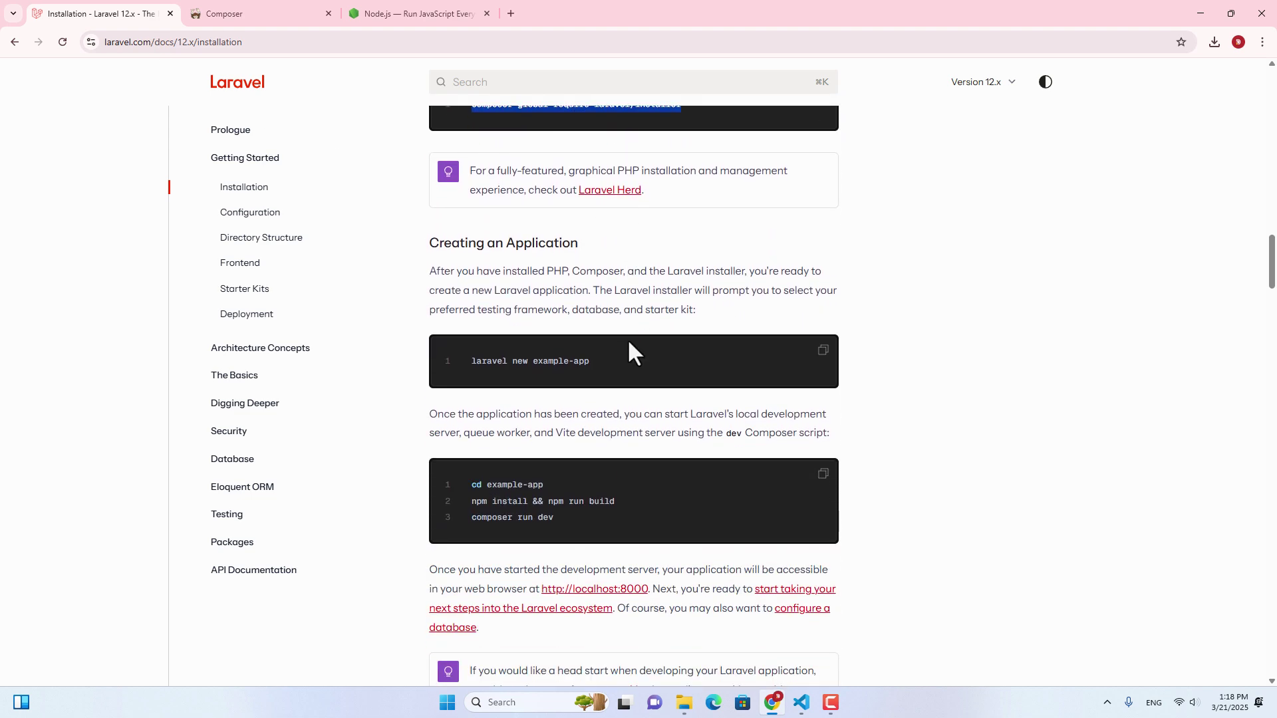
pyautogui.scroll(3, 529, 283)
pyautogui.click(486, 340)
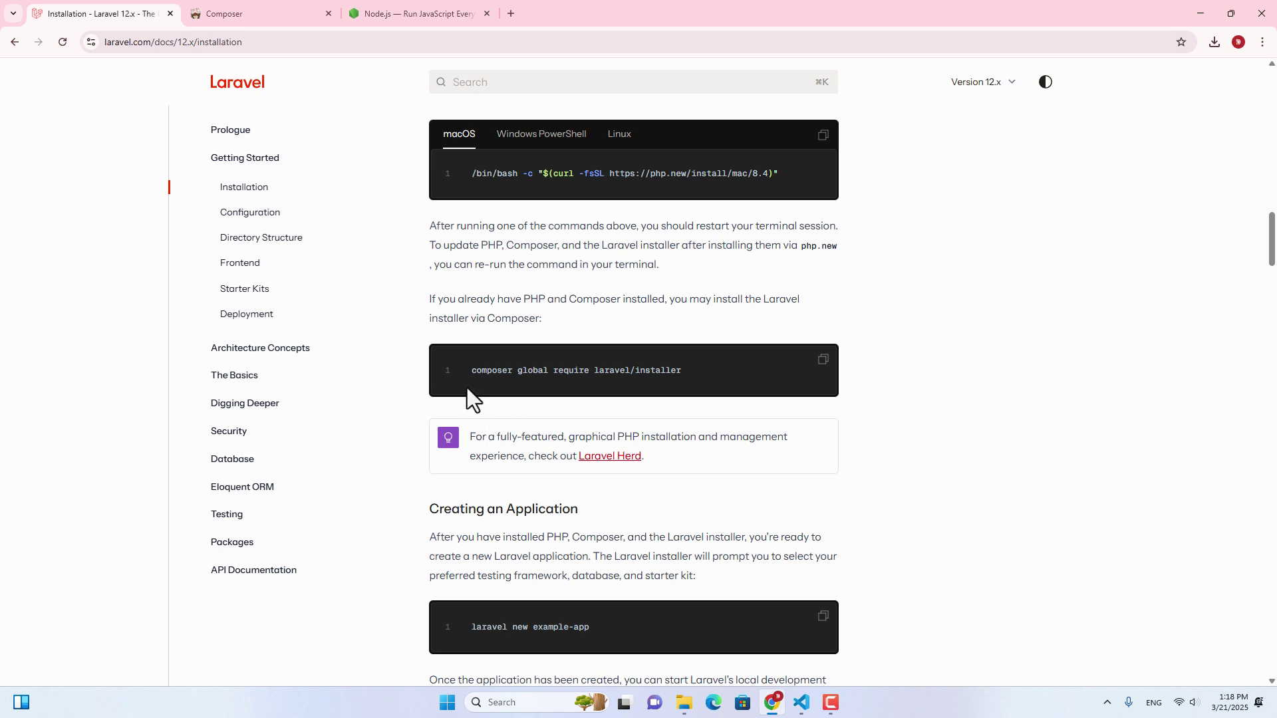
pyautogui.moveTo(469, 371); pyautogui.dragTo(664, 377)
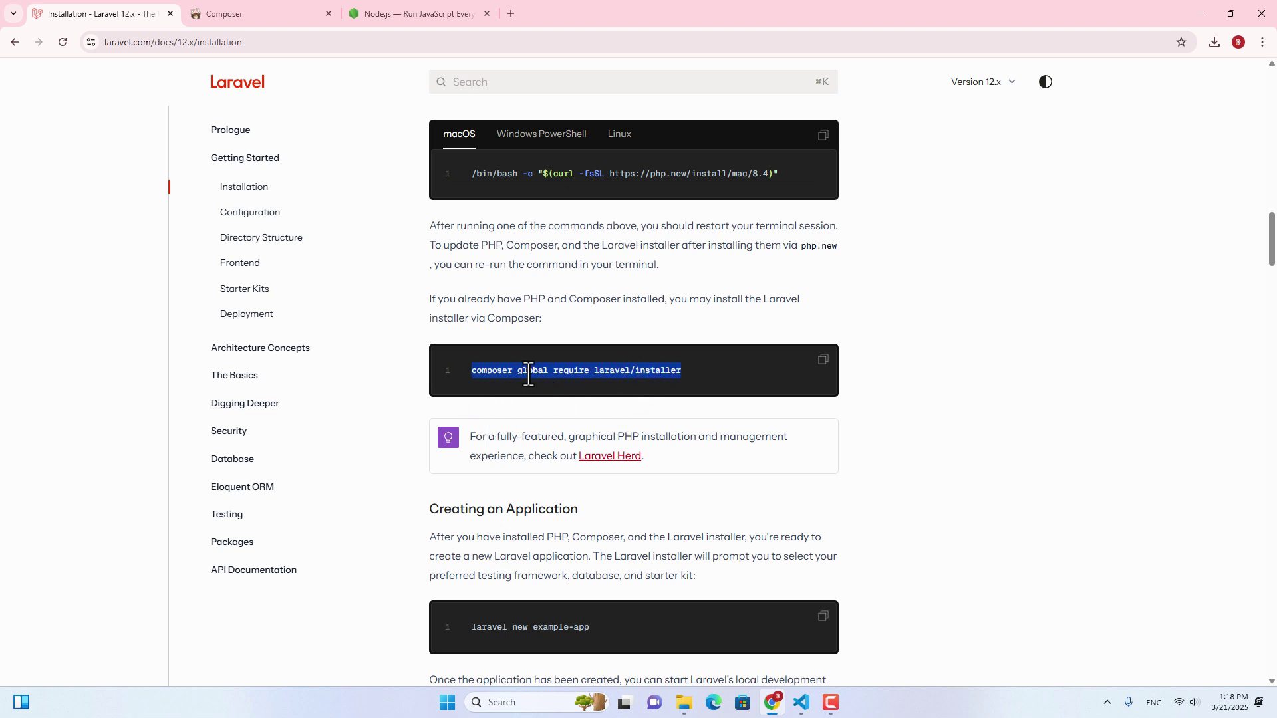
pyautogui.rightClick(482, 373)
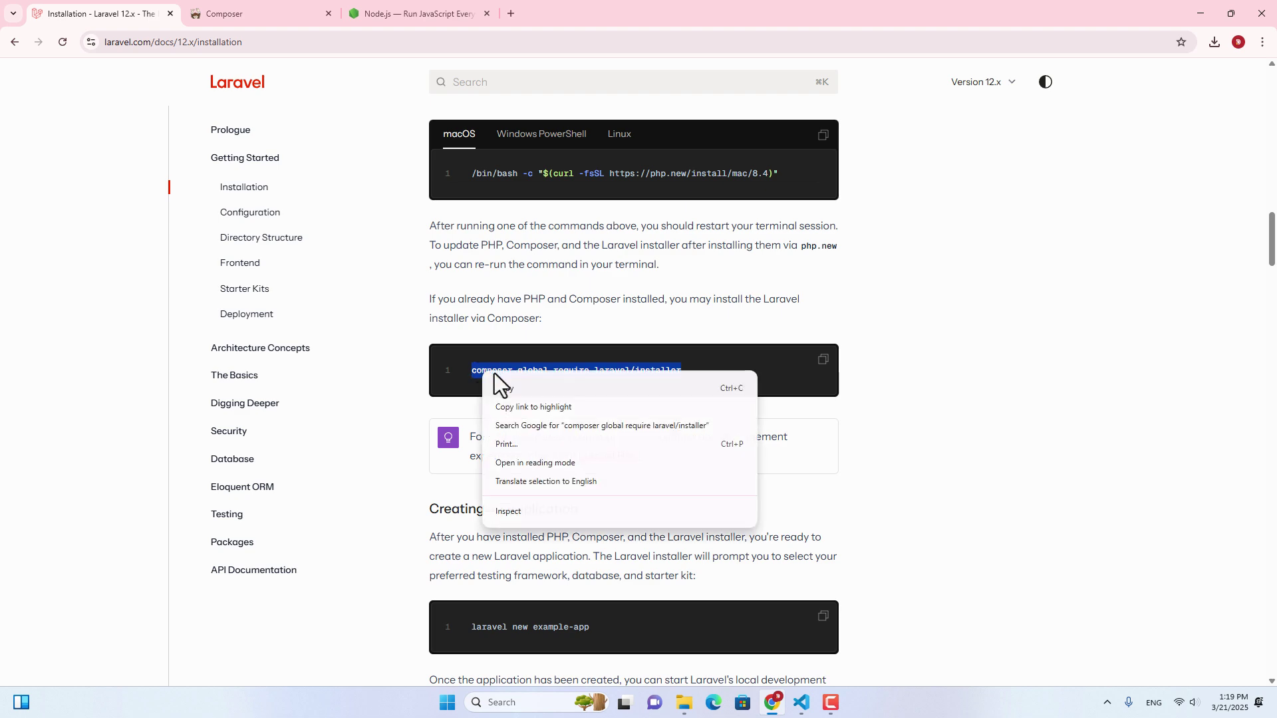
pyautogui.click(509, 387)
# Step: Minimize Chrome, bring up File Explorer, and go from the newweb folder to C:\xampp\htdocs
pyautogui.click(1194, 4)
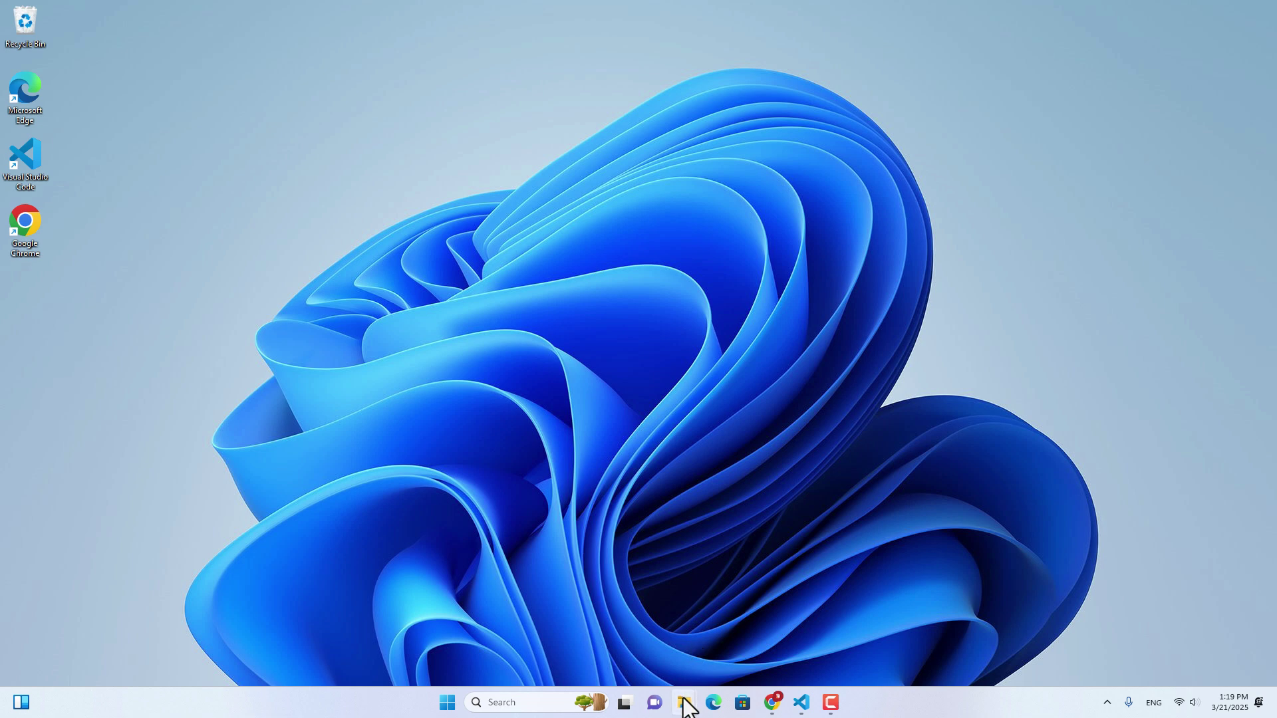
pyautogui.moveTo(684, 703)
pyautogui.click(798, 635)
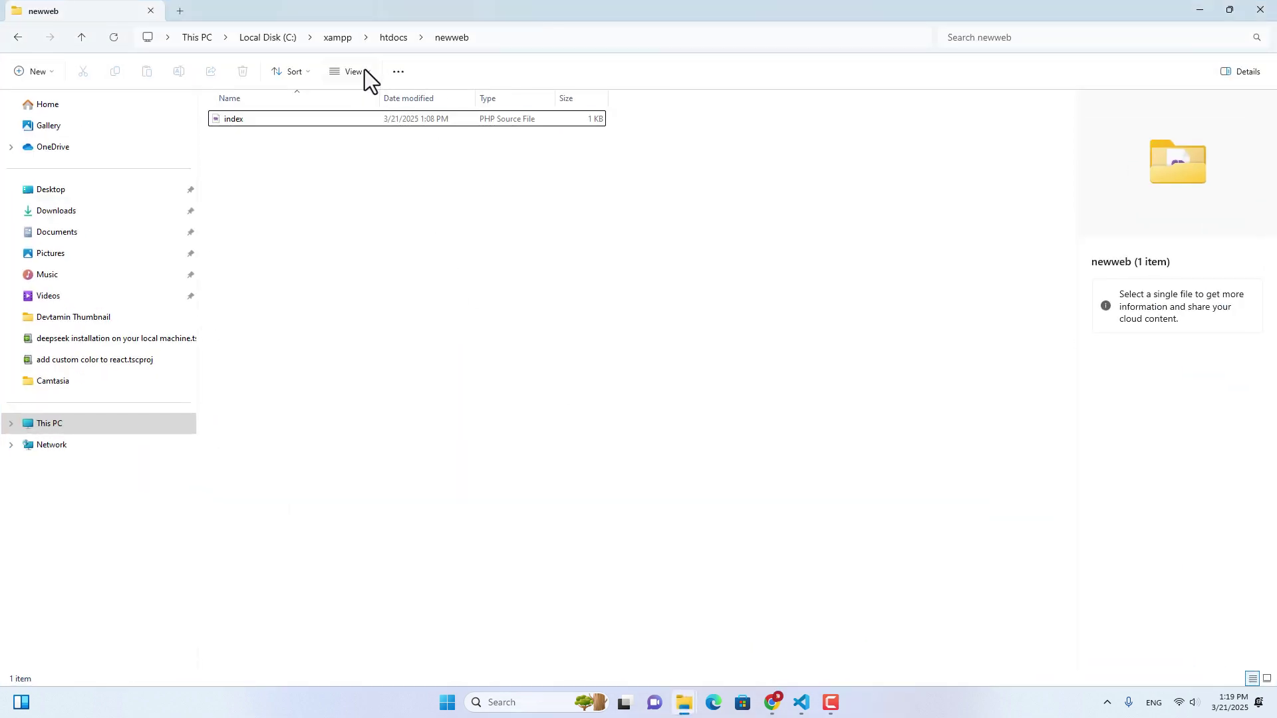
pyautogui.click(568, 42)
pyautogui.click(592, 304)
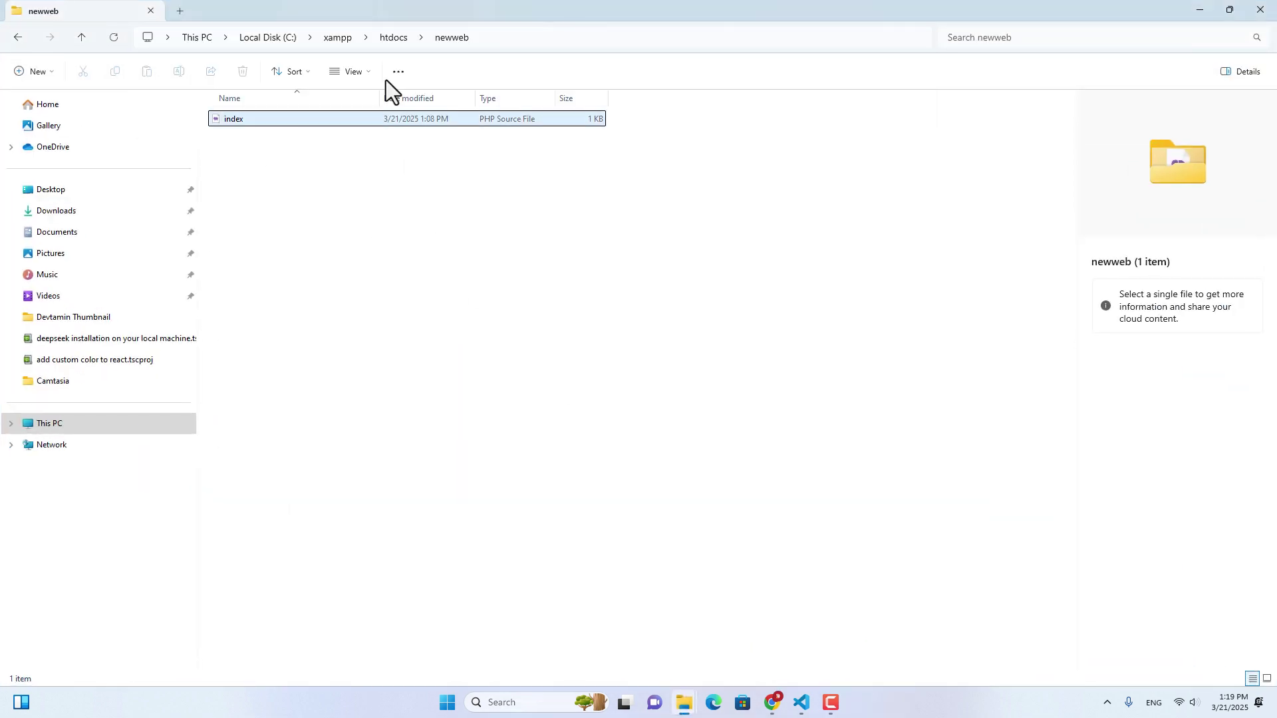
pyautogui.click(520, 37)
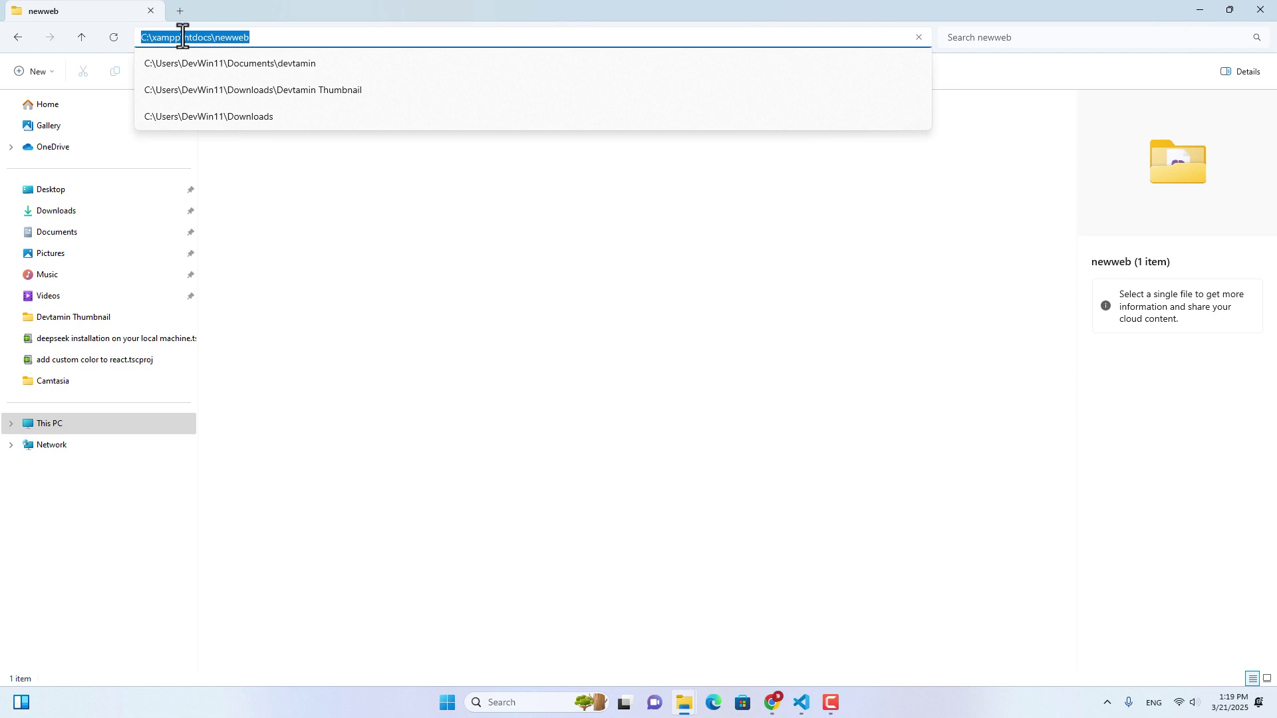
pyautogui.click(423, 269)
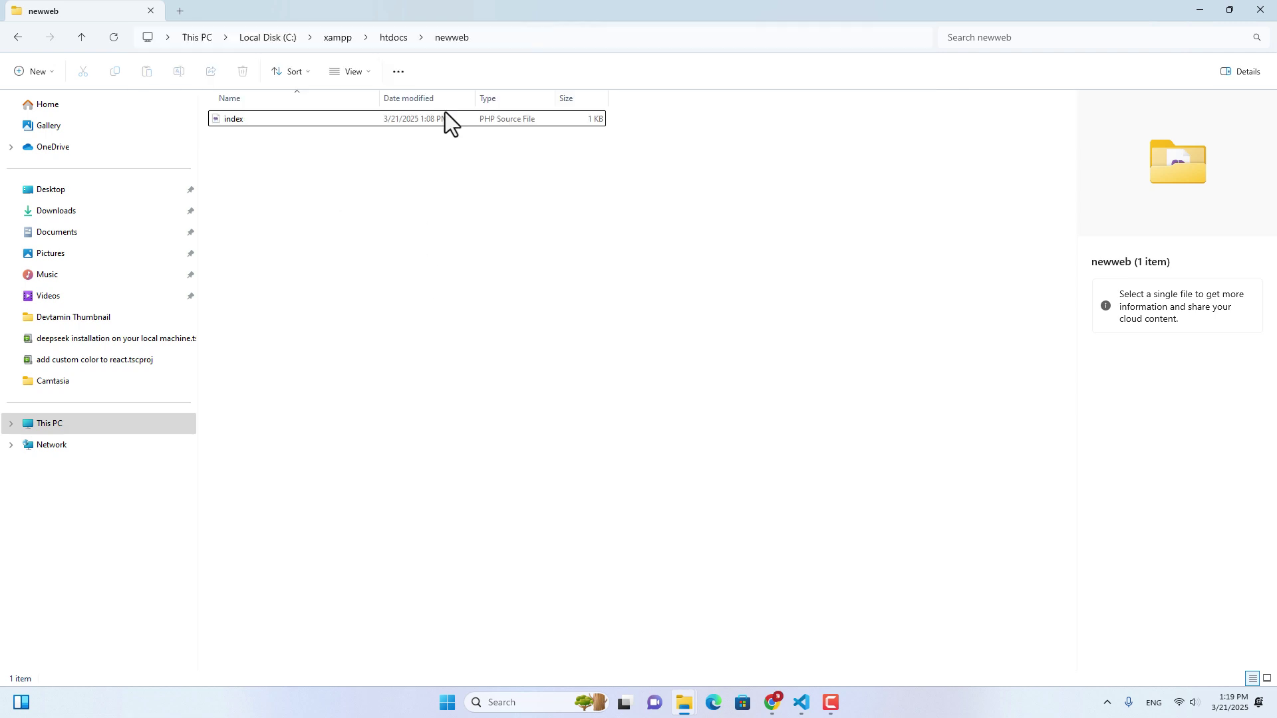
pyautogui.click(392, 39)
pyautogui.click(393, 392)
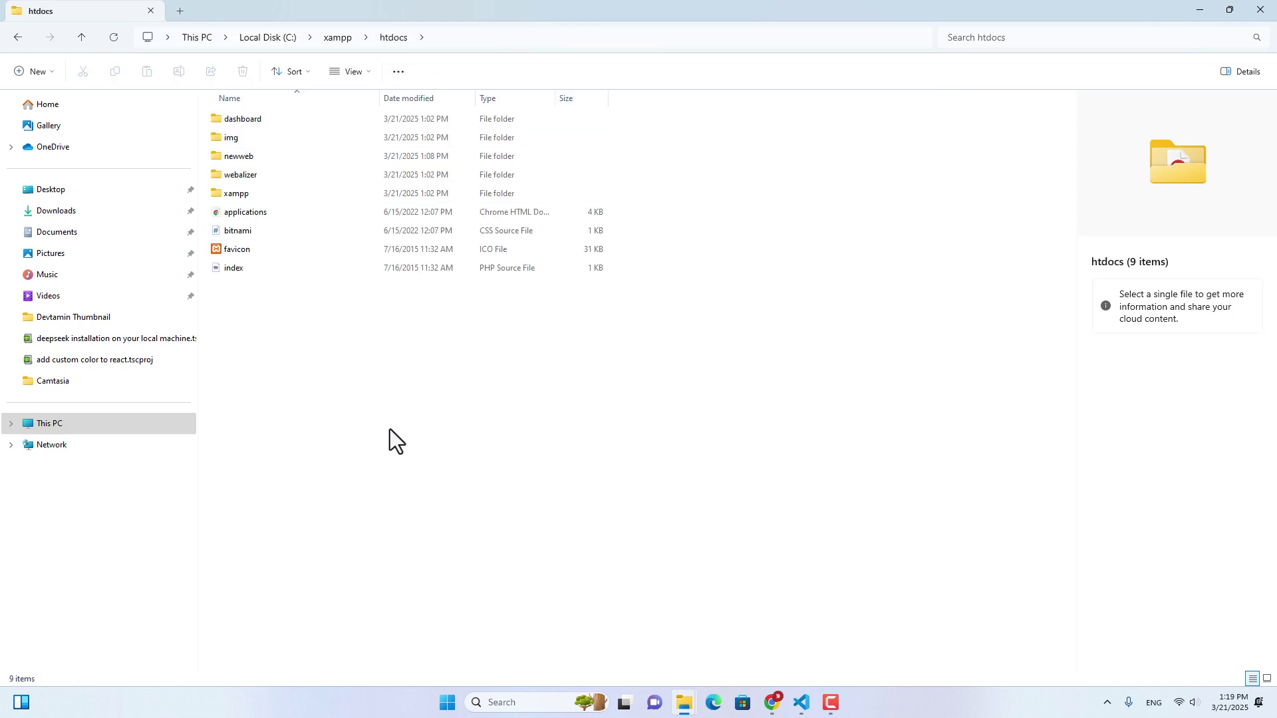
# Step: Open a terminal from the htdocs folder, add a Command Prompt session, and change its directory to C:\xampp\htdocs
pyautogui.rightClick(366, 393)
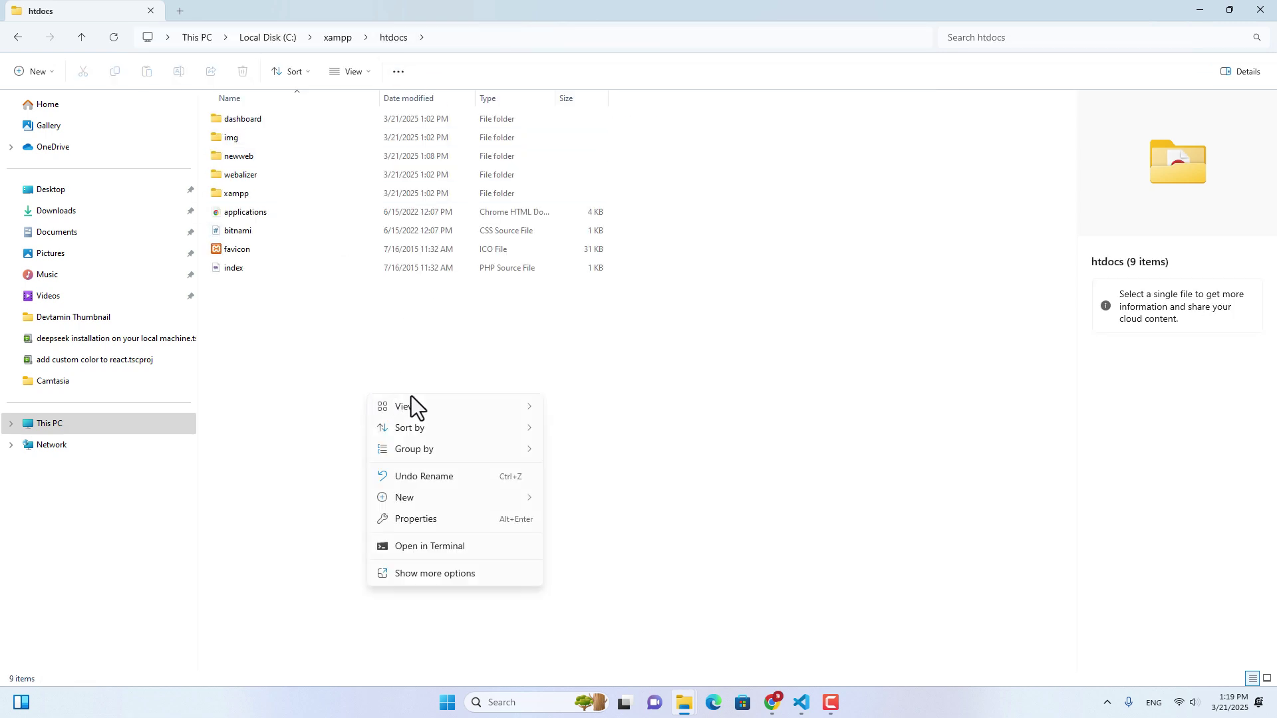
pyautogui.click(442, 547)
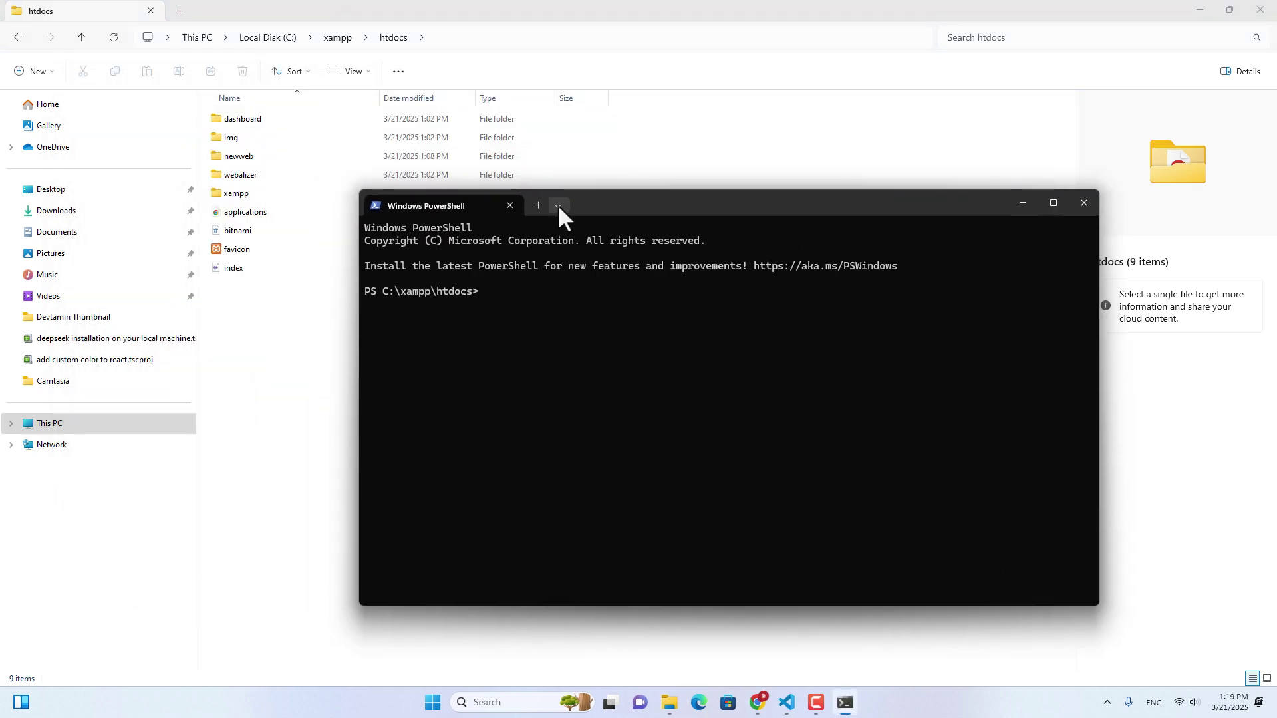
pyautogui.click(558, 205)
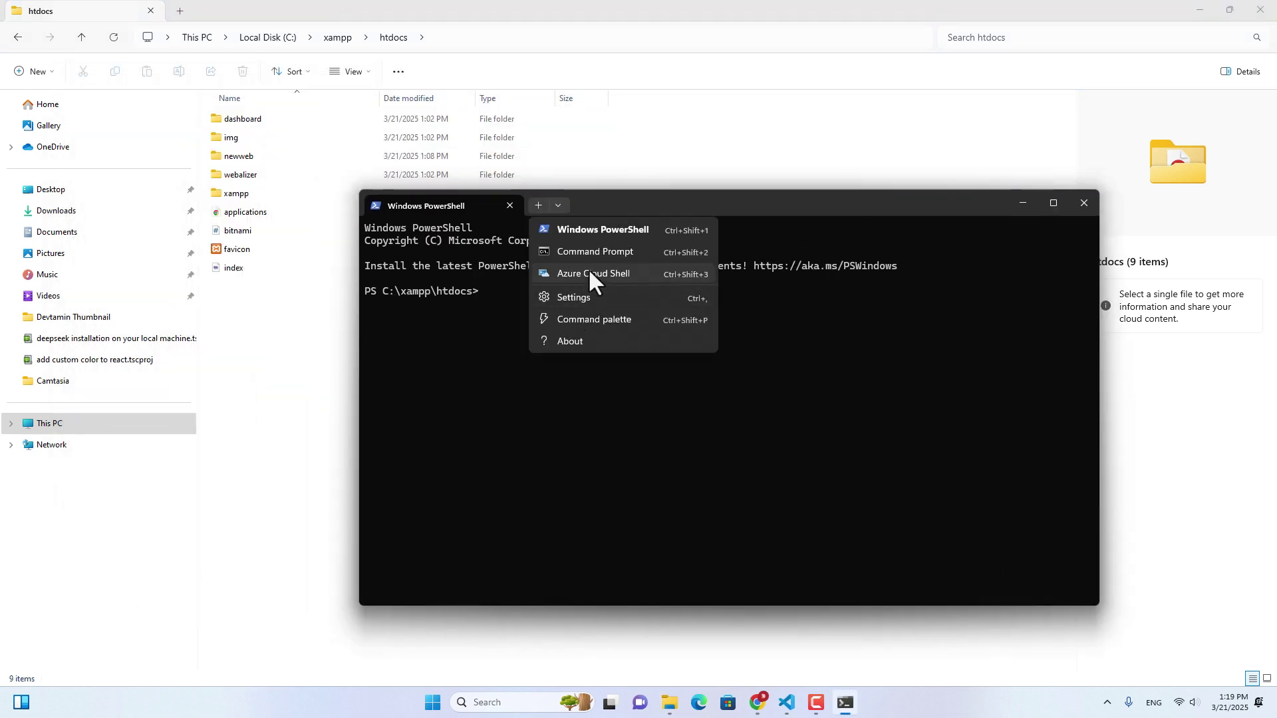
pyautogui.click(588, 252)
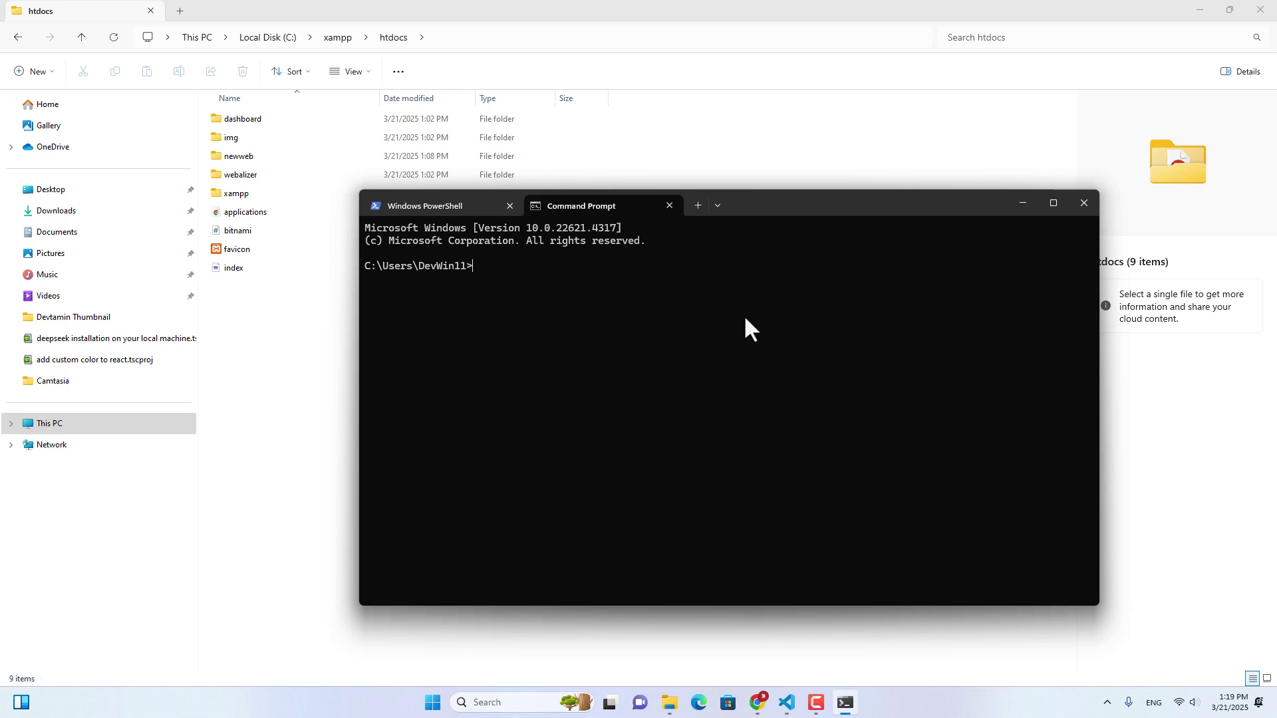
pyautogui.write('cd C:\\xampp\\htdocs')
pyautogui.press('Return')
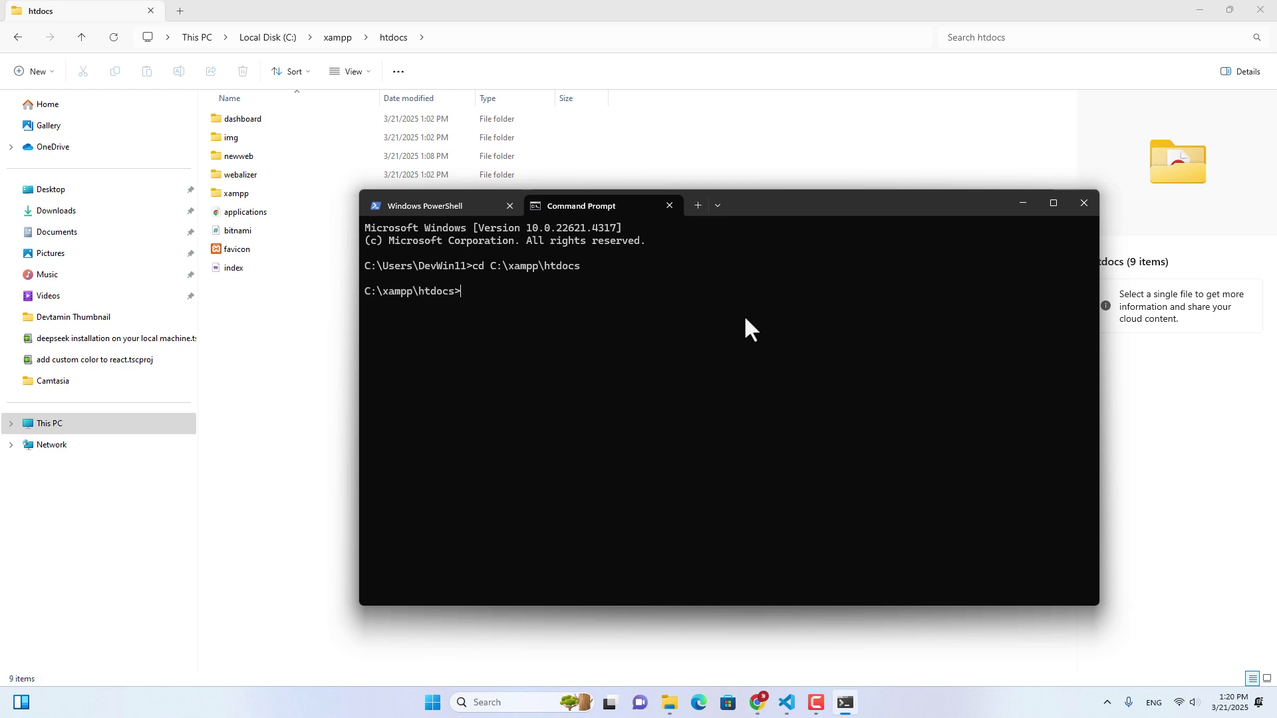
# Step: Run the copied "composer global require laravel/installer" command in the Command Prompt and review its output
pyautogui.hotkey('ctrl', 'v')
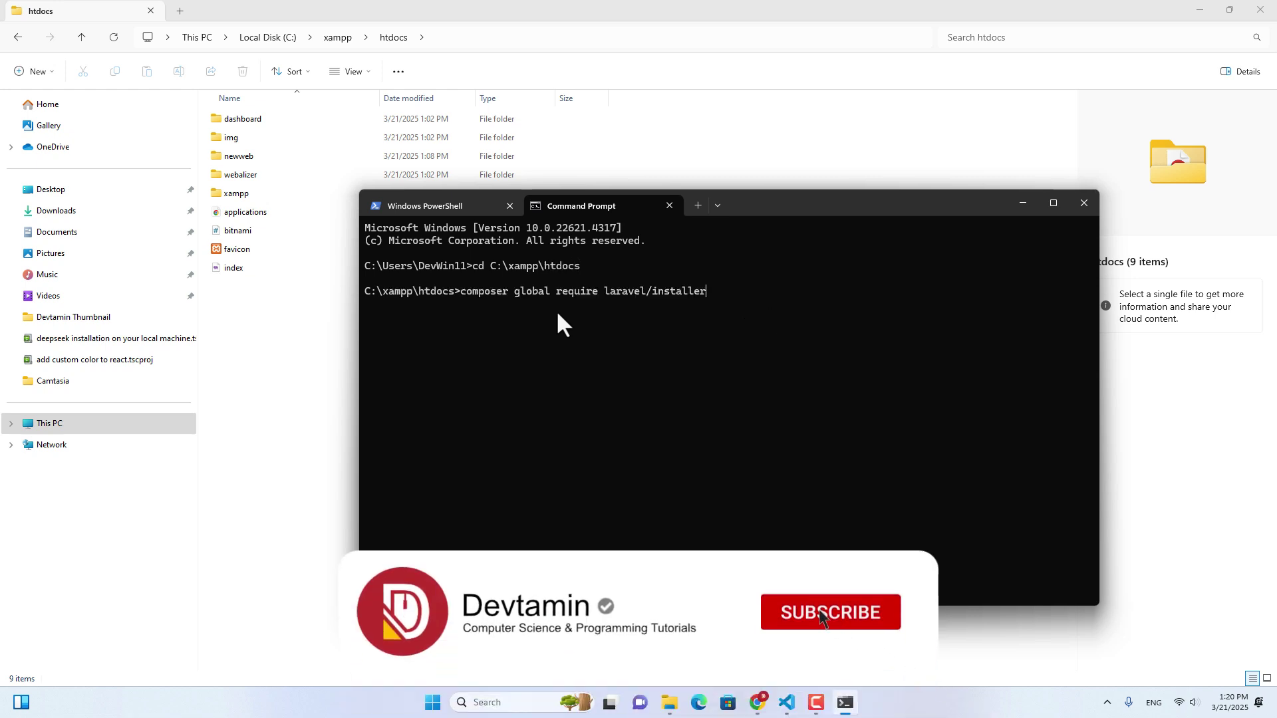
pyautogui.press('Return')
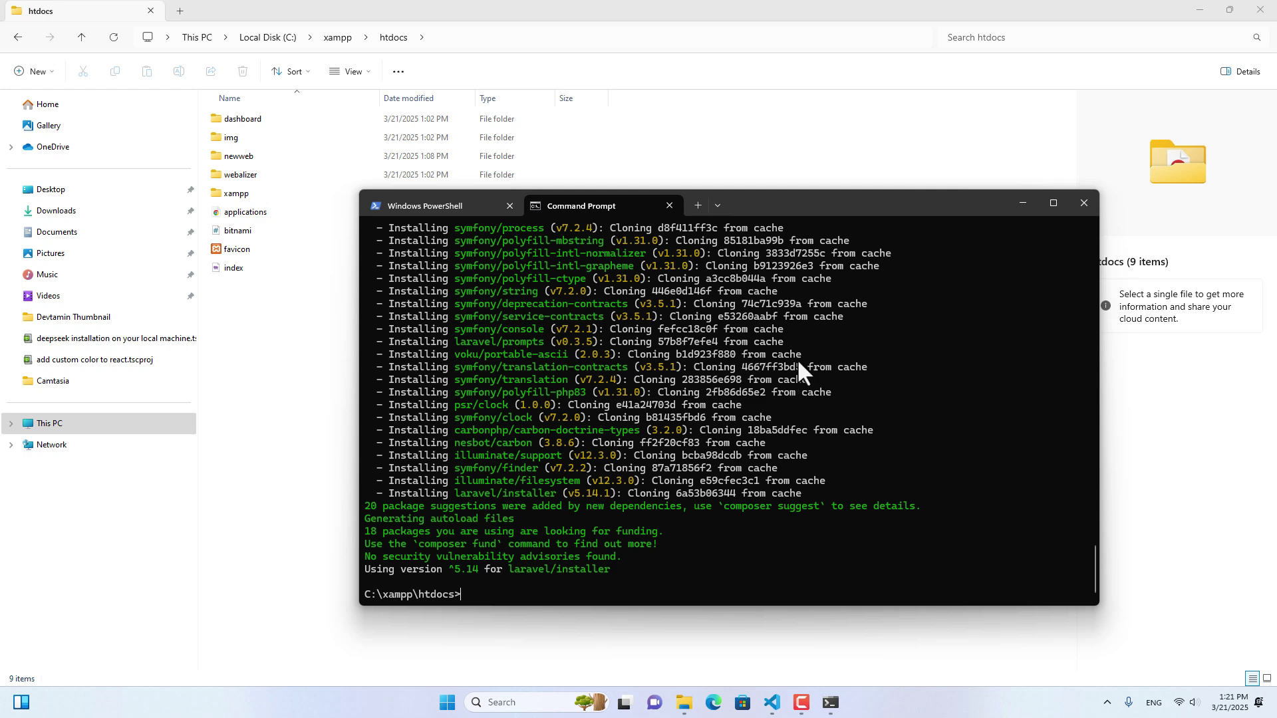
pyautogui.scroll(10, 797, 364)
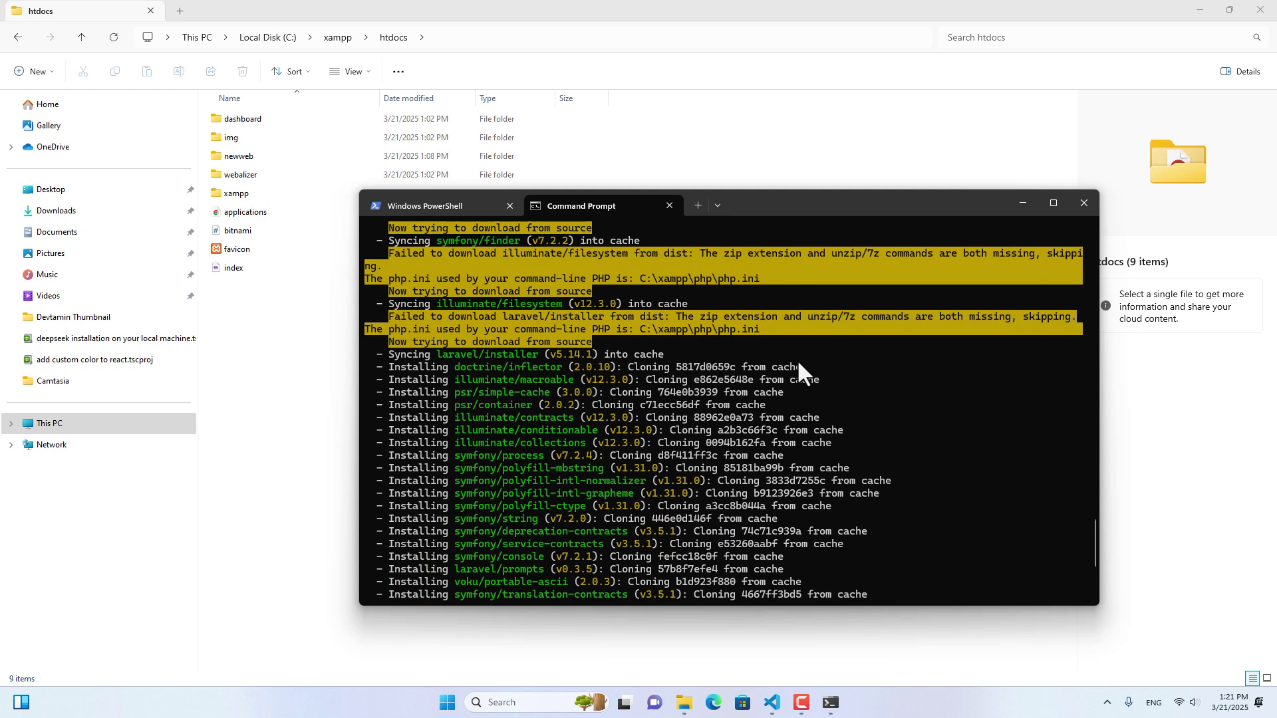
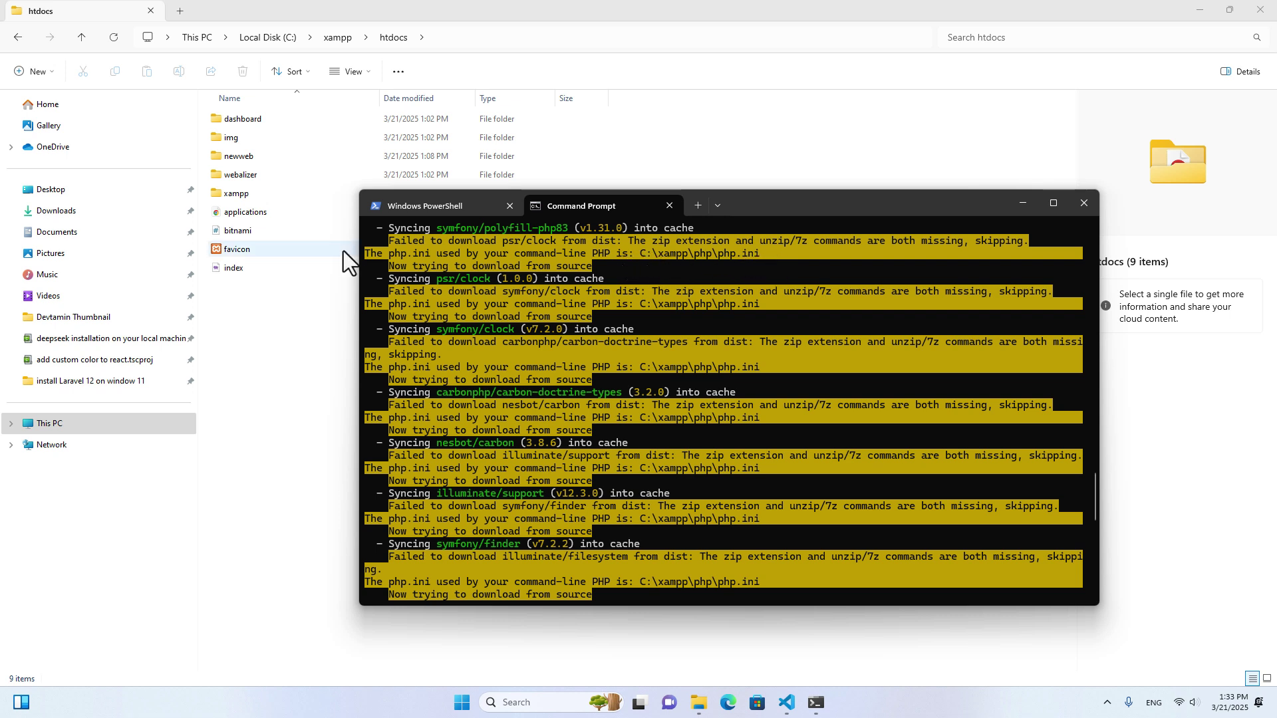
# Step: Return to File Explorer, open the C:\xampp\php folder, and find the php configuration settings file
pyautogui.click(298, 342)
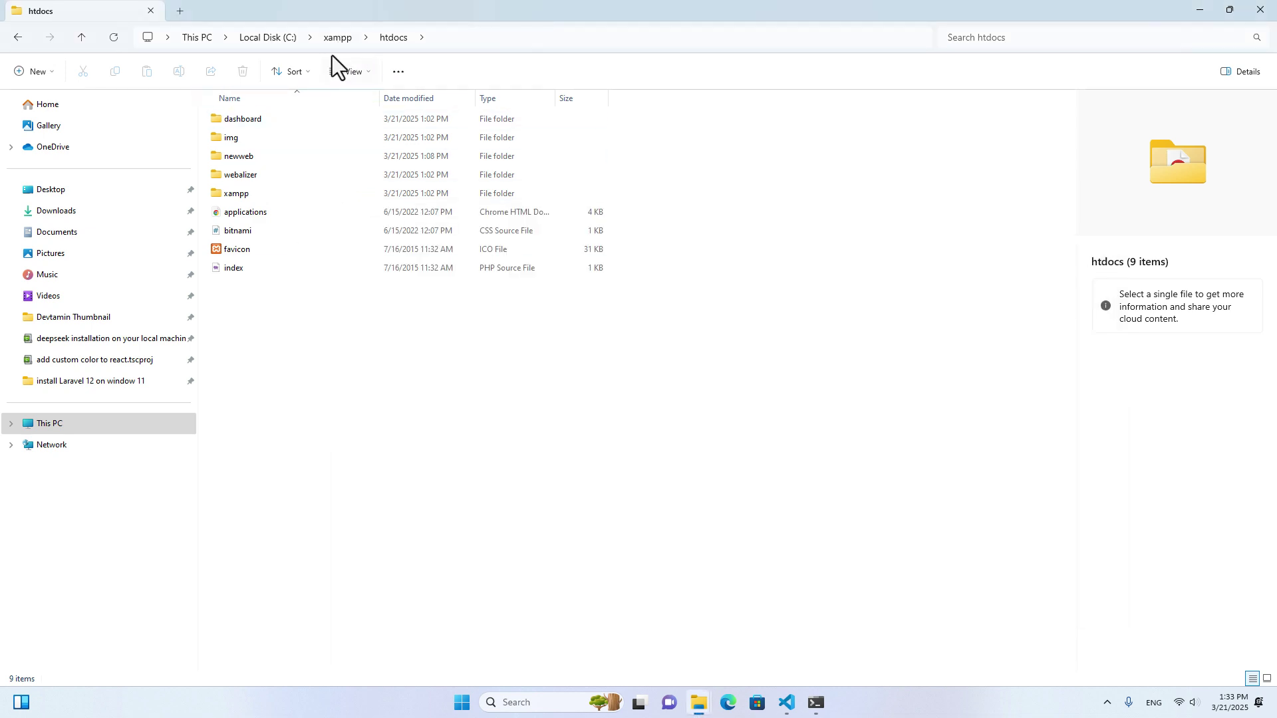
pyautogui.click(342, 37)
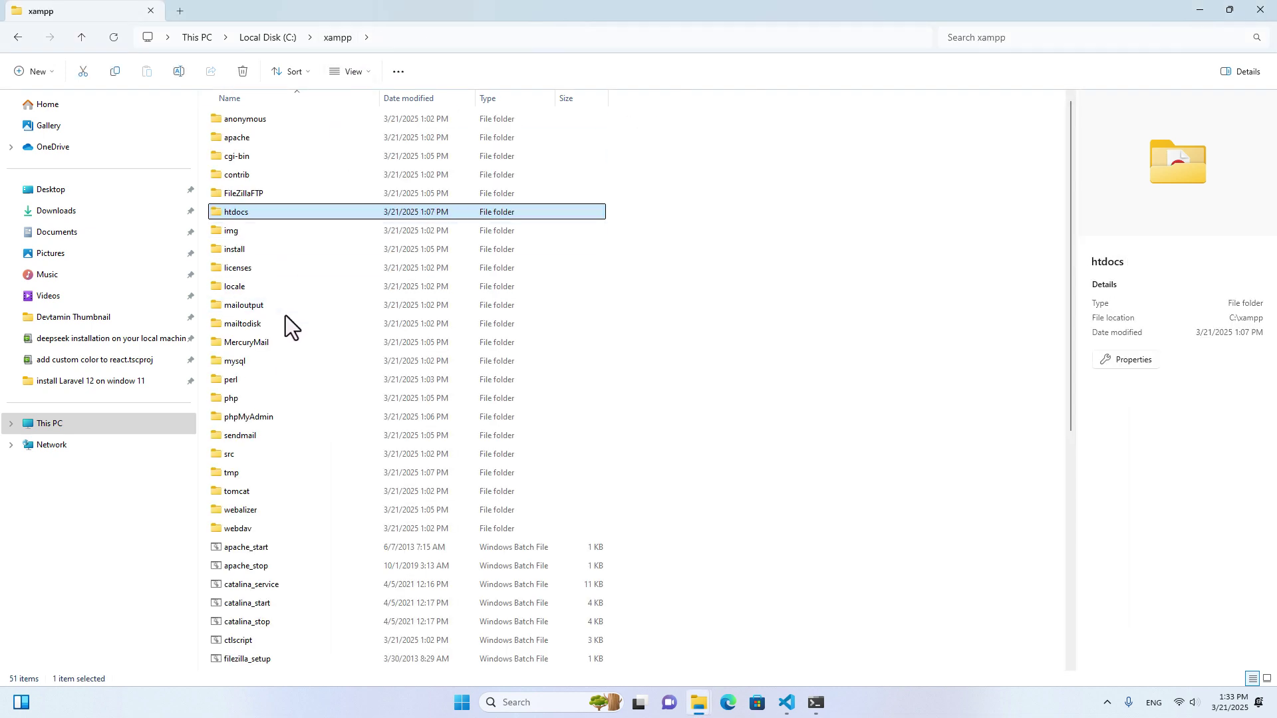
pyautogui.doubleClick(261, 399)
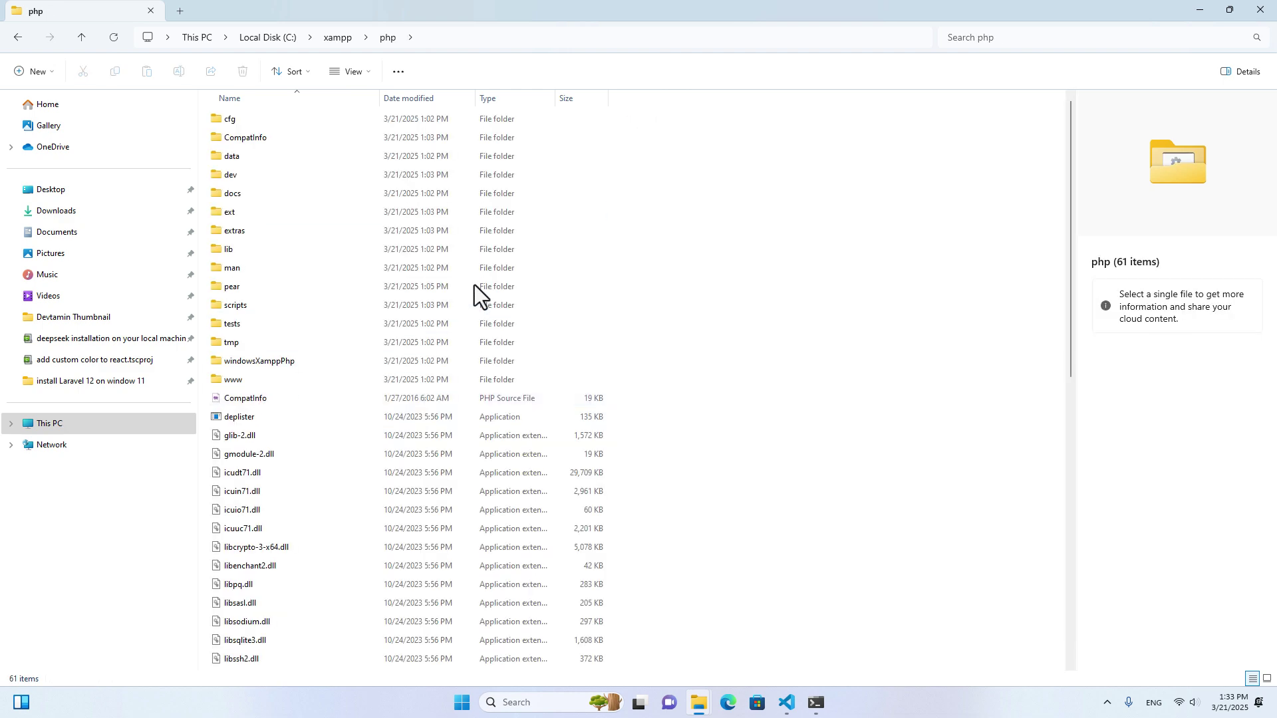
pyautogui.scroll(-9, 352, 333)
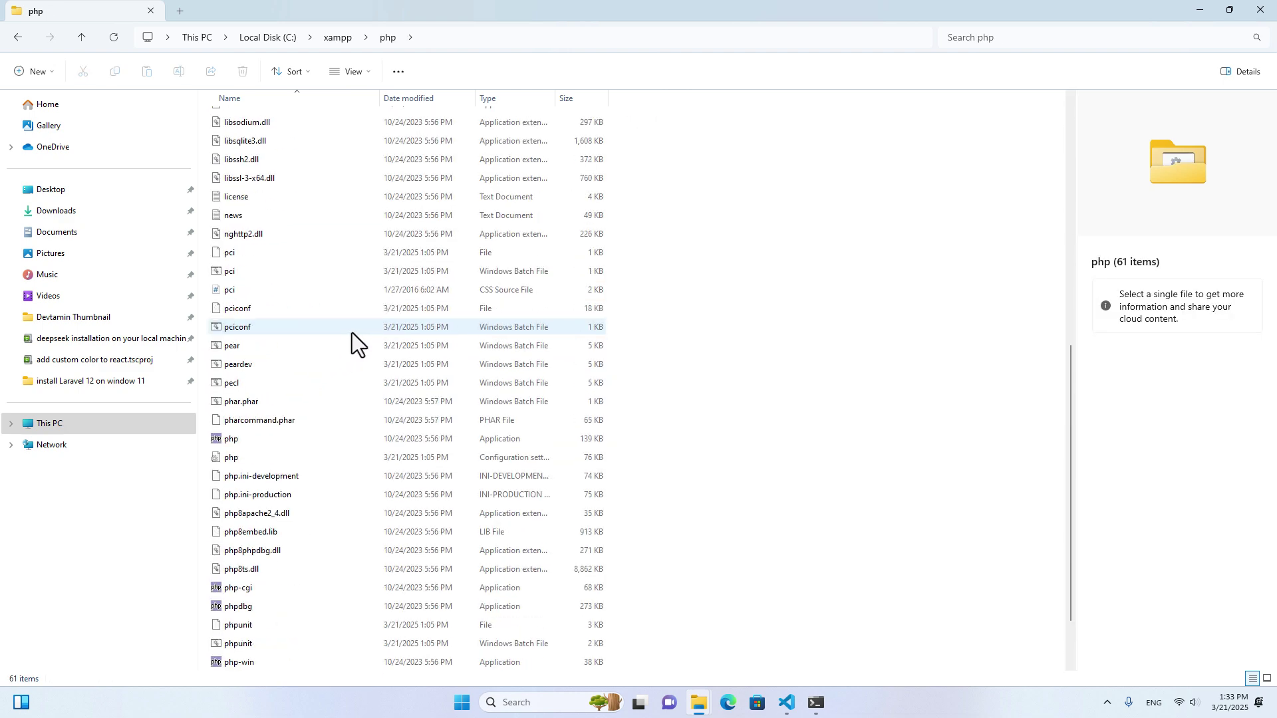
# Step: Check the file type in the properties of the php configuration settings file, then close the properties
pyautogui.click(345, 454)
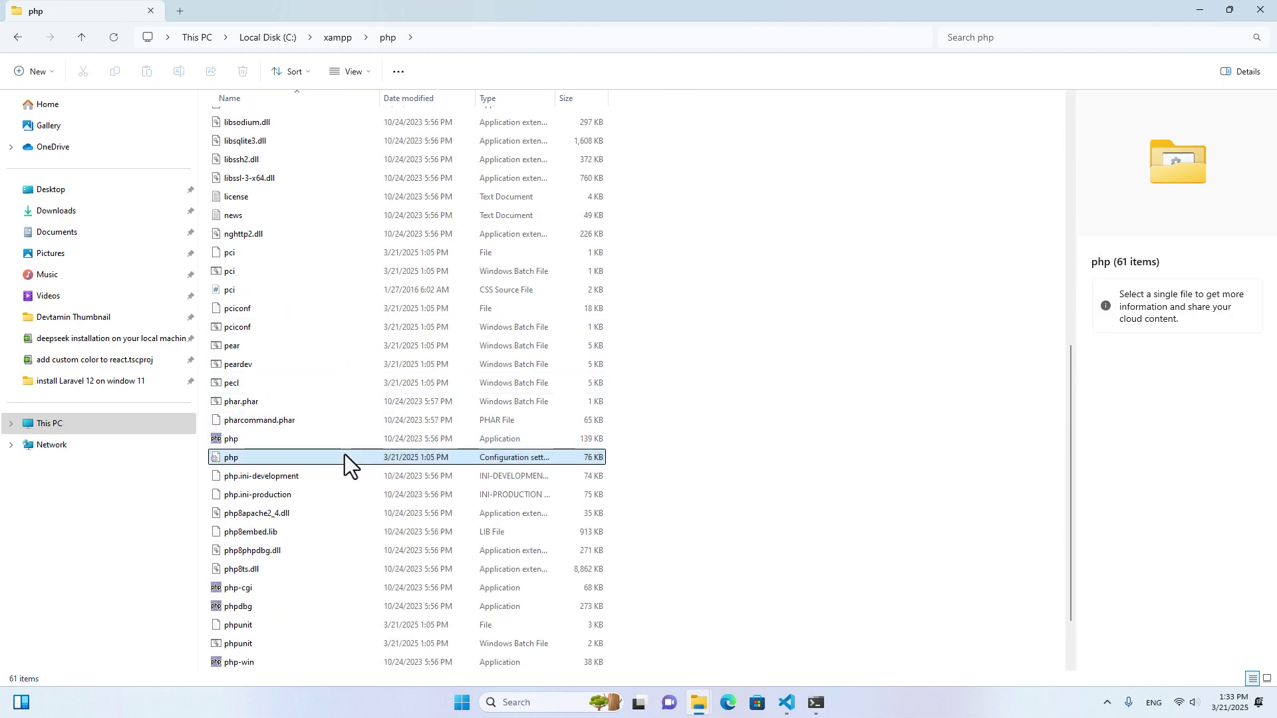
pyautogui.rightClick(383, 456)
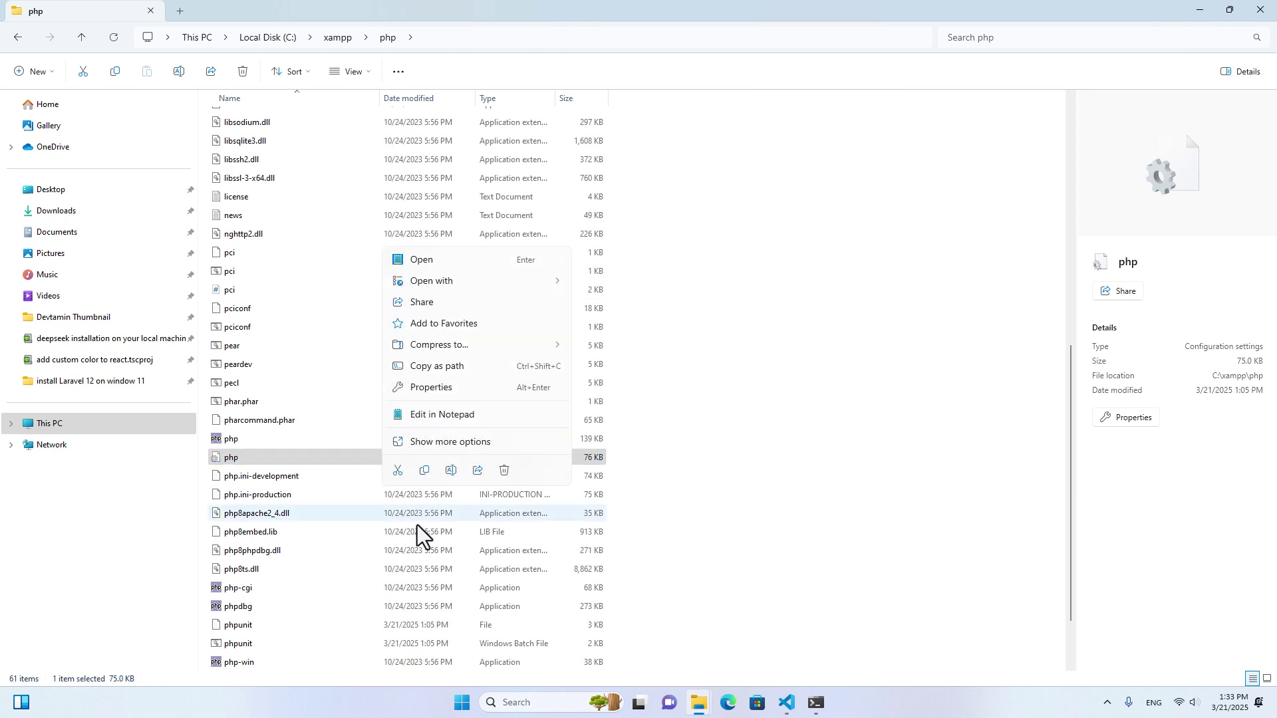
pyautogui.click(446, 443)
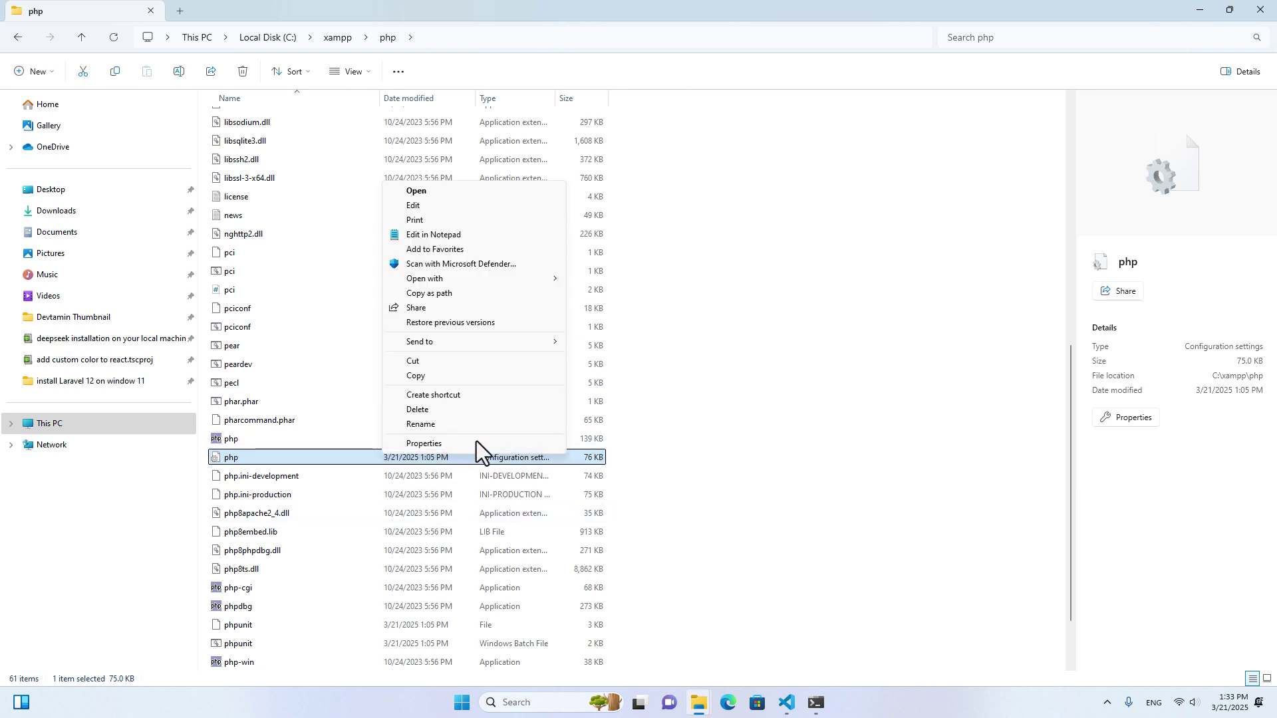
pyautogui.click(451, 444)
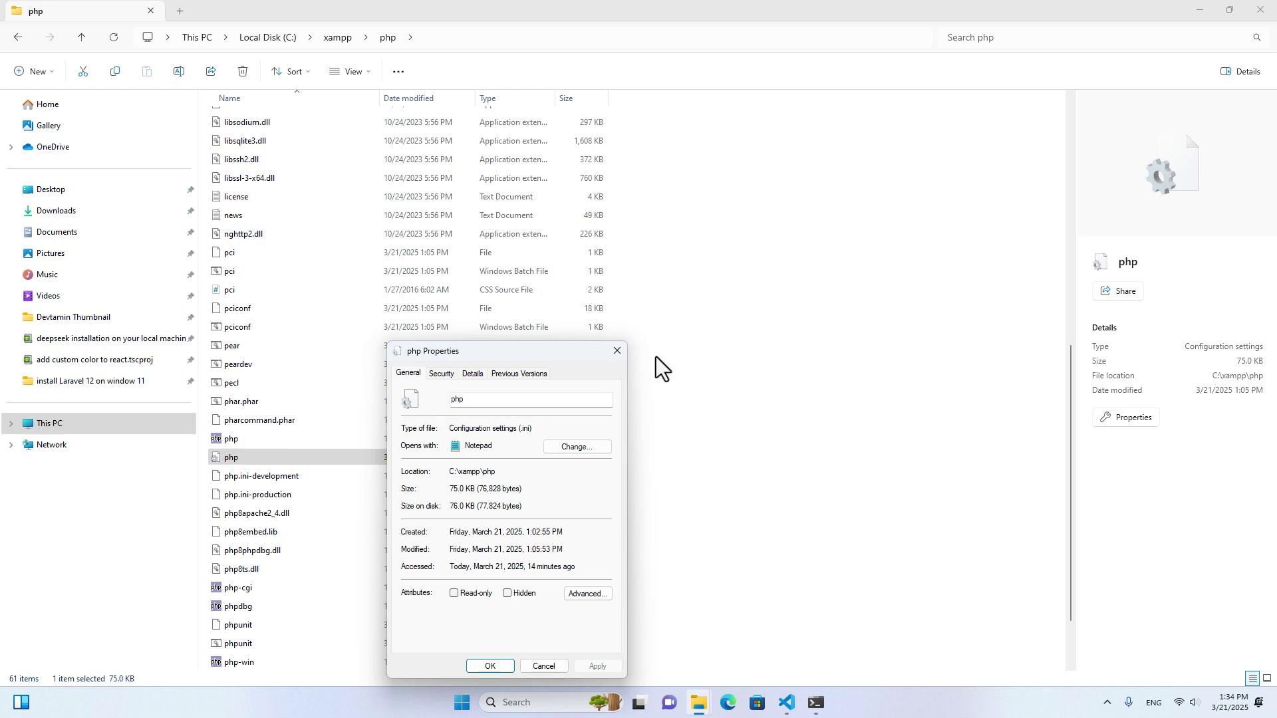
pyautogui.click(607, 356)
# Step: Open the php configuration settings file from C:\xampp\php in Notepad
pyautogui.rightClick(300, 459)
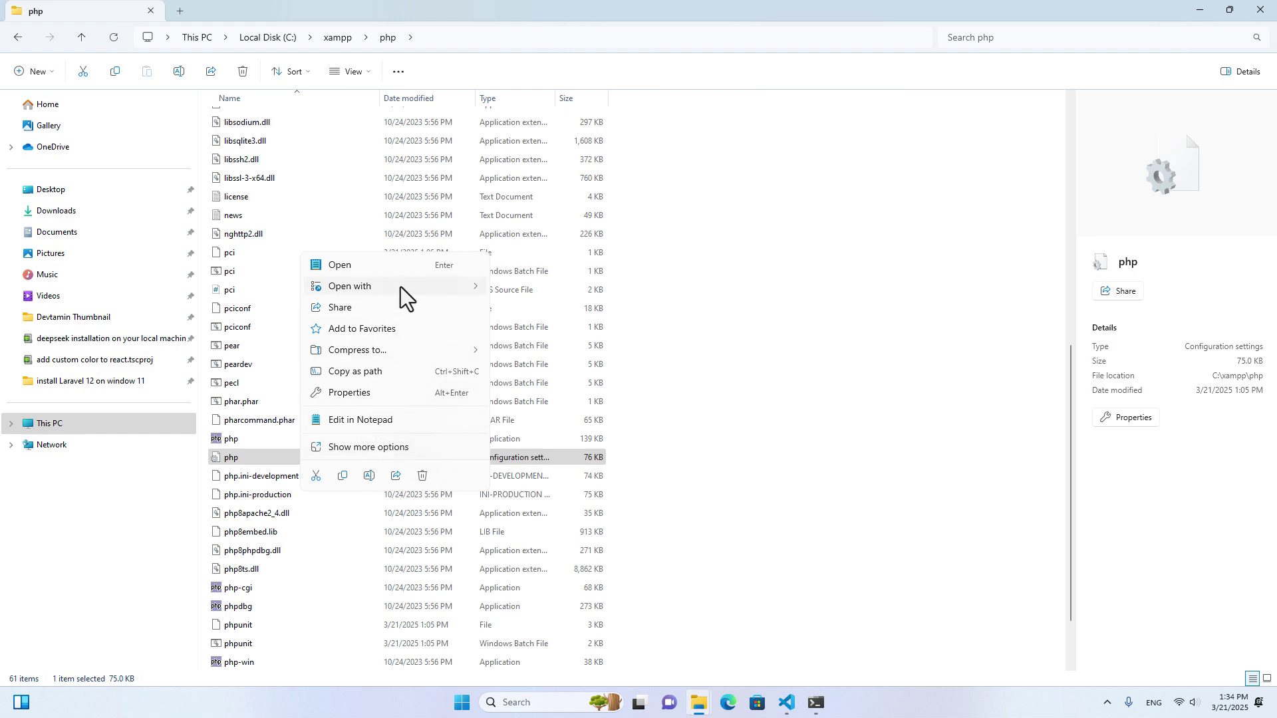
pyautogui.moveTo(423, 287)
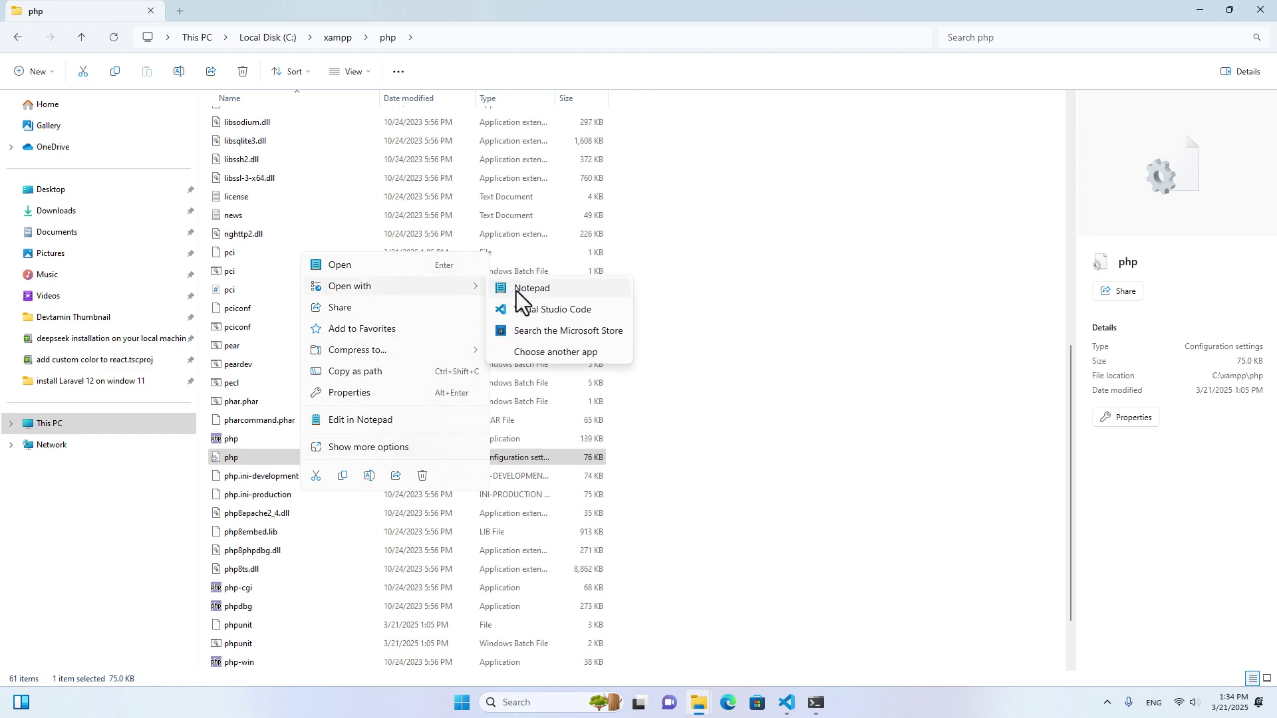
pyautogui.click(518, 291)
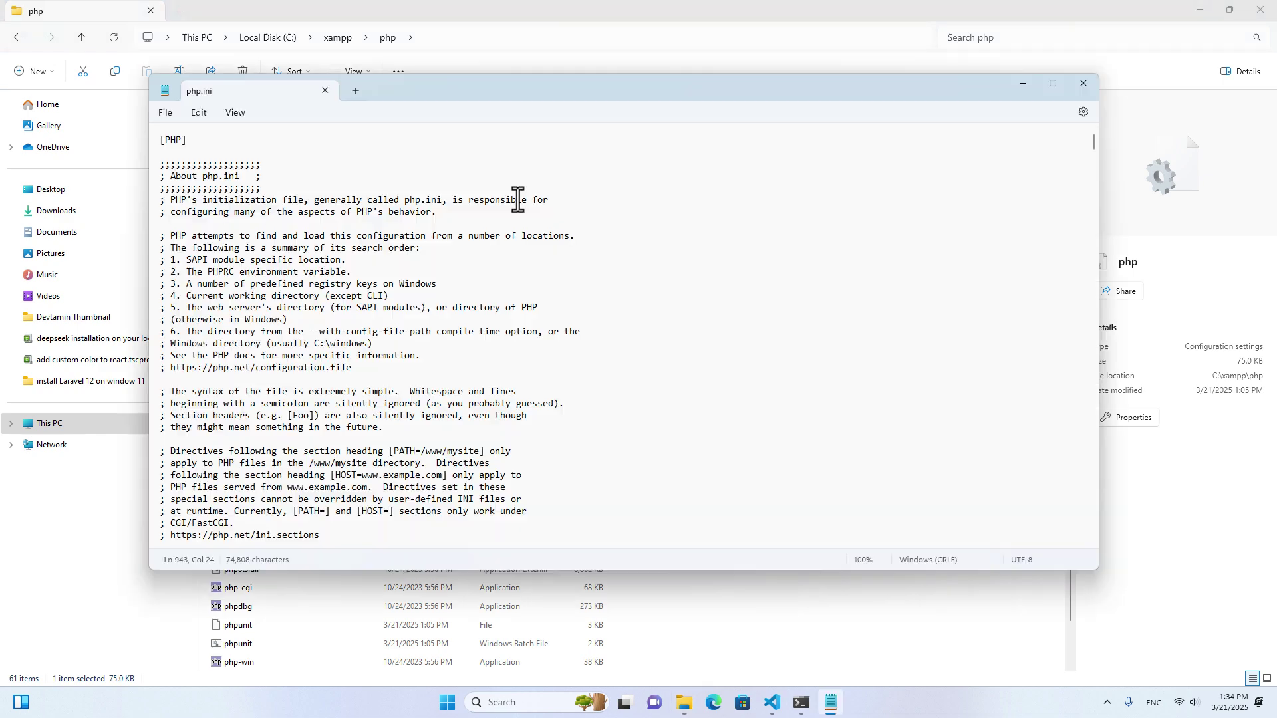
# Step: Search php.ini from the beginning for "zip" to locate the zip extension line
pyautogui.click(534, 143)
pyautogui.hotkey('ctrl', 'f')
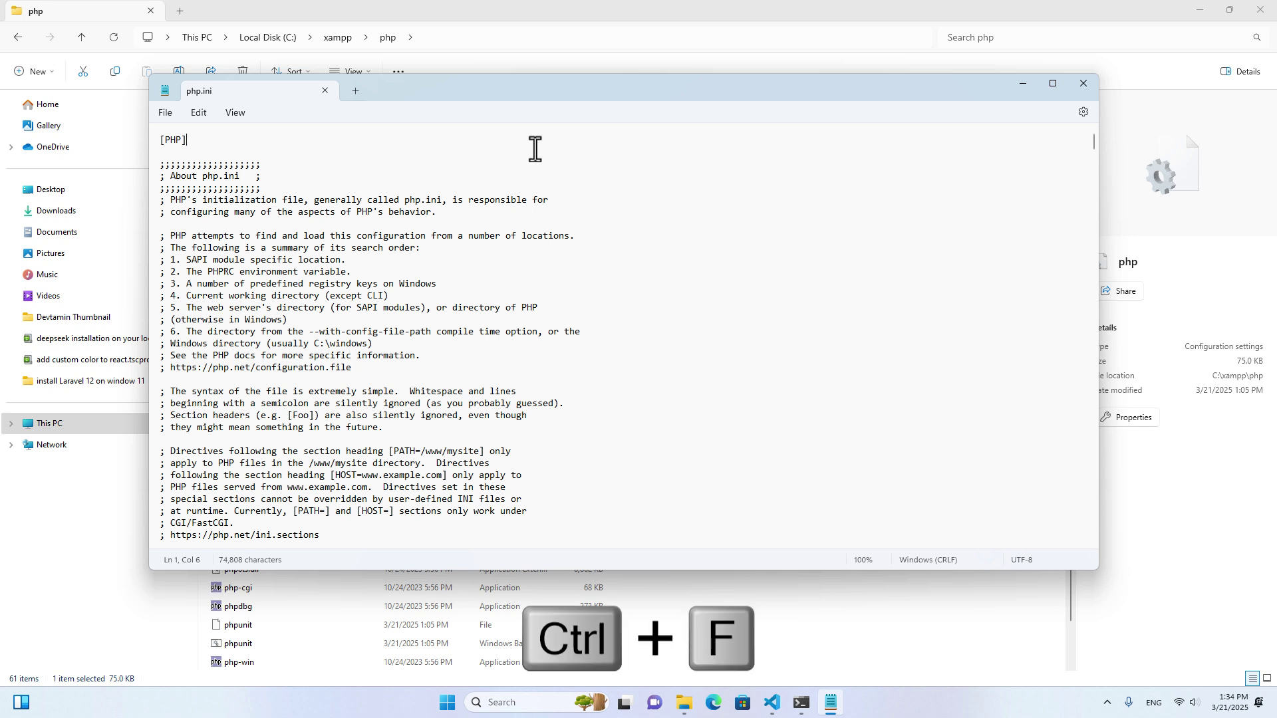
pyautogui.press('BackSpace')
pyautogui.write('zip')
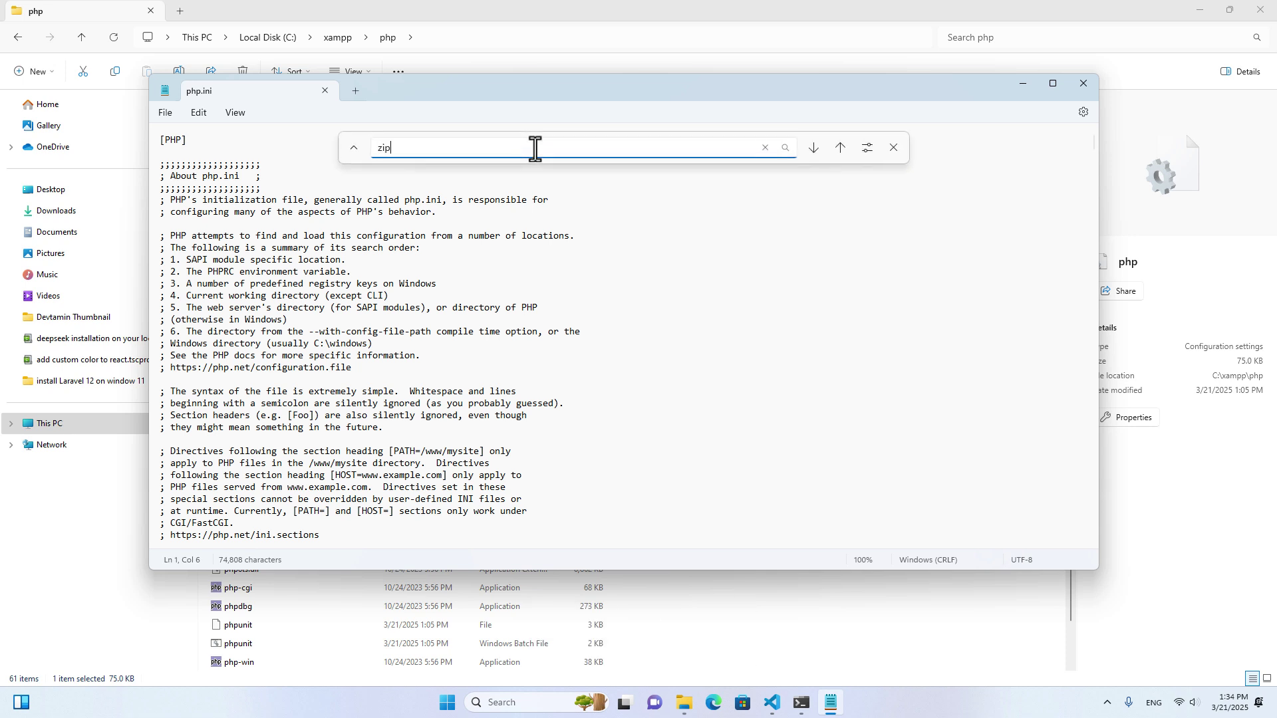
pyautogui.click(816, 149)
pyautogui.scroll(-2, 207, 539)
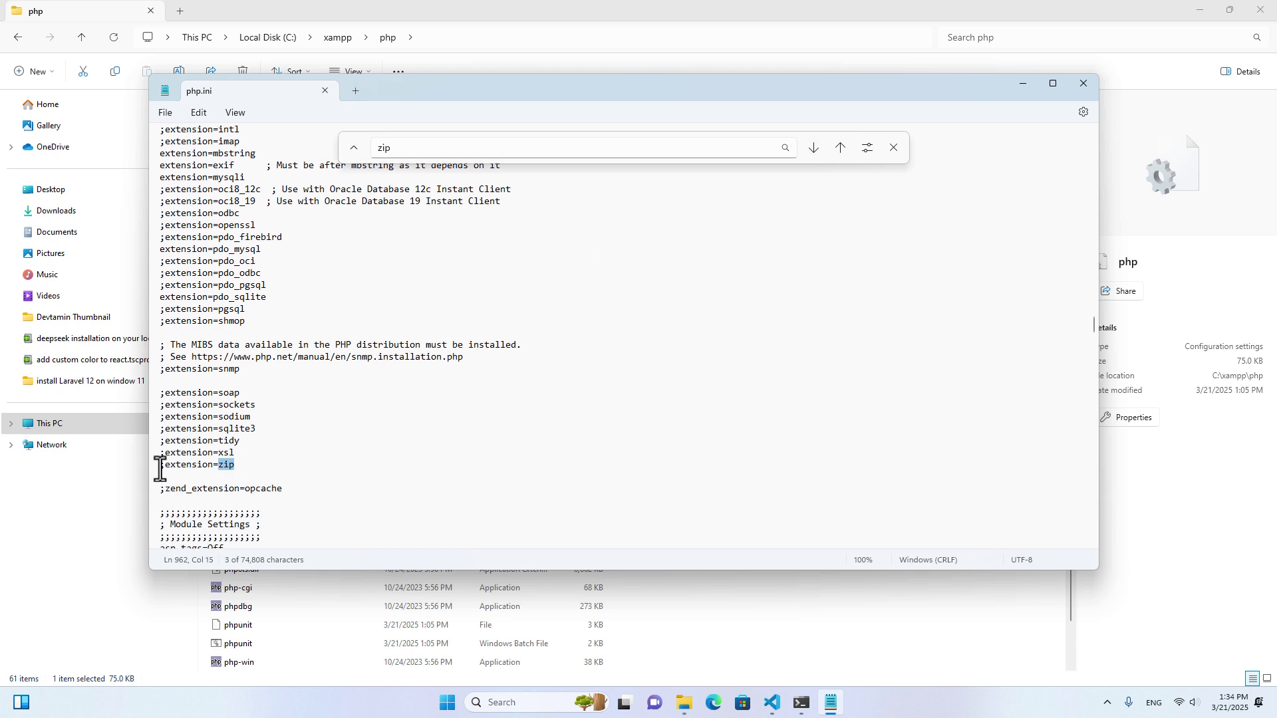
# Step: Enable the zip extension in php.ini by removing the semicolon before extension=zip, then save and close the file
pyautogui.click(162, 466)
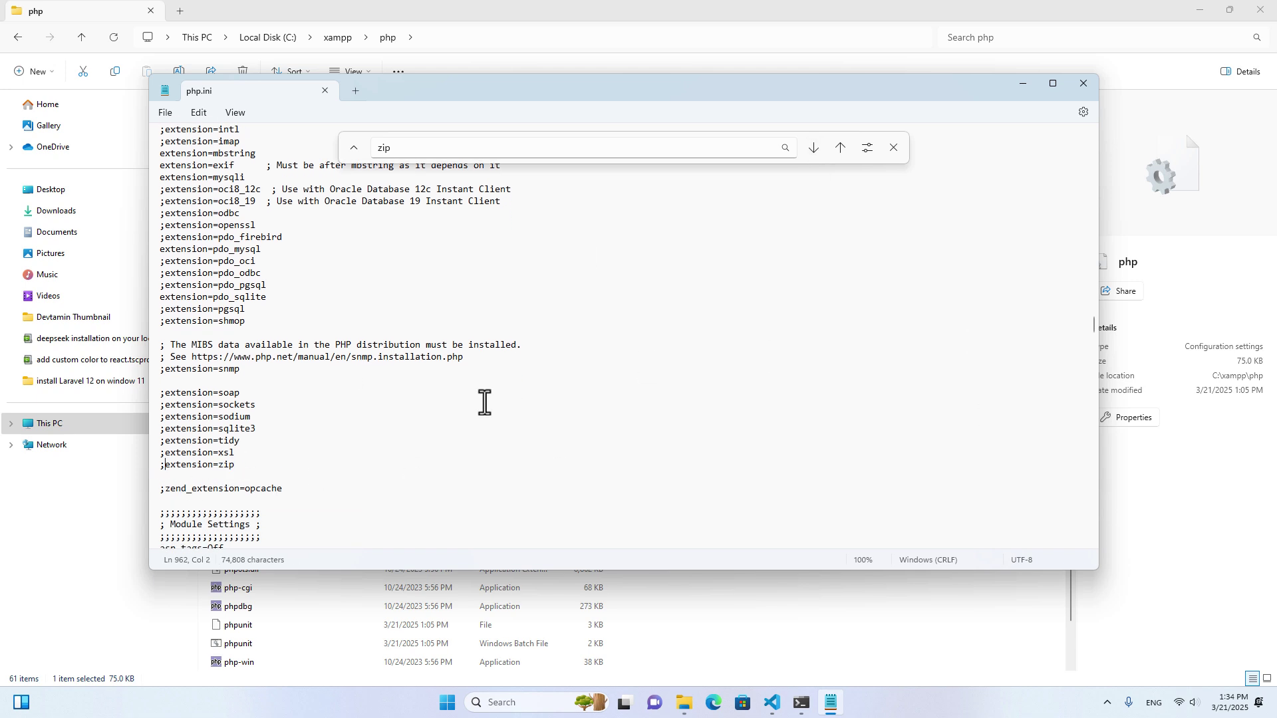
pyautogui.press('BackSpace')
pyautogui.press('Left')
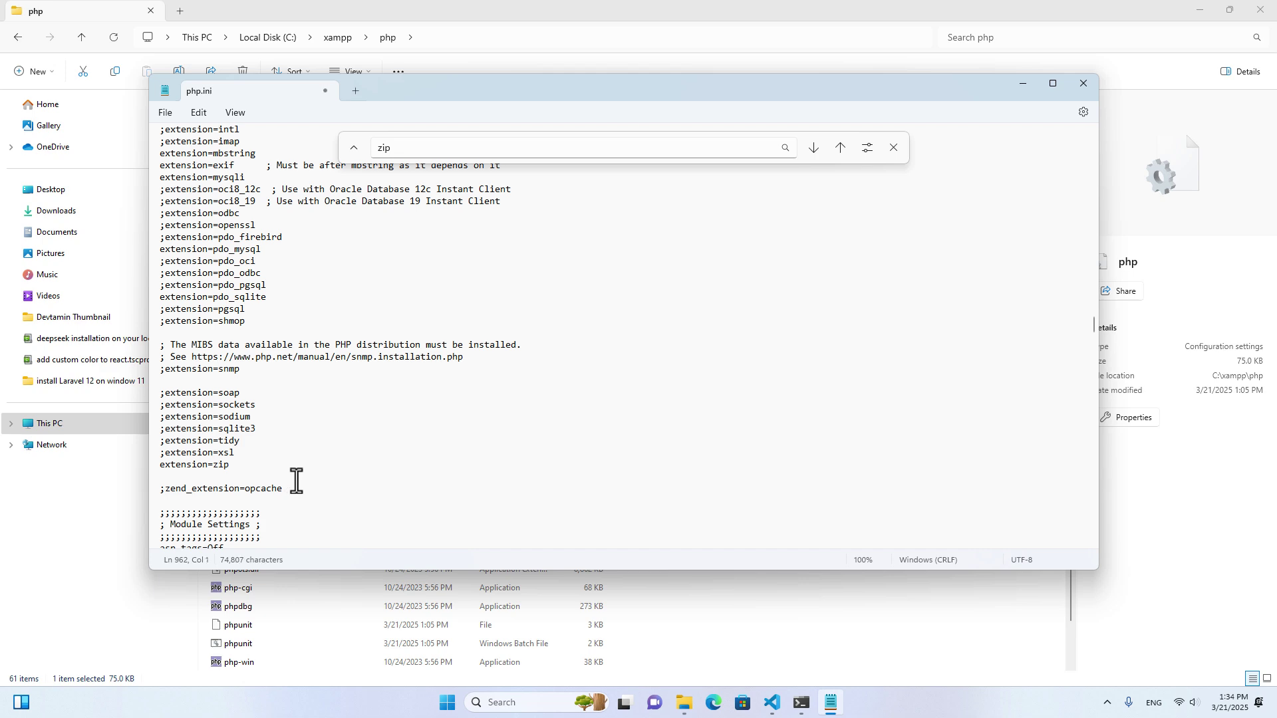
pyautogui.click(1083, 84)
# Step: Open the XAMPP Control Panel, stop and restart both Apache and MySQL, and close the control panel window
pyautogui.click(1107, 703)
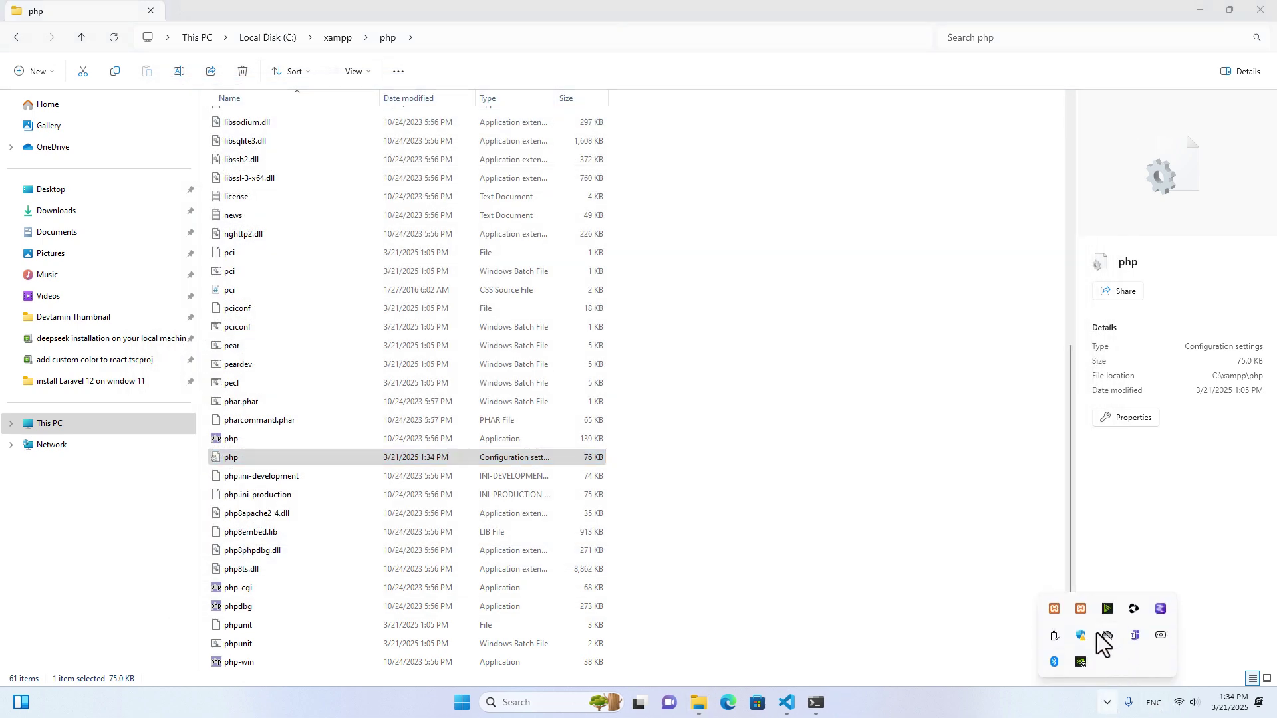
pyautogui.click(1081, 609)
pyautogui.click(632, 180)
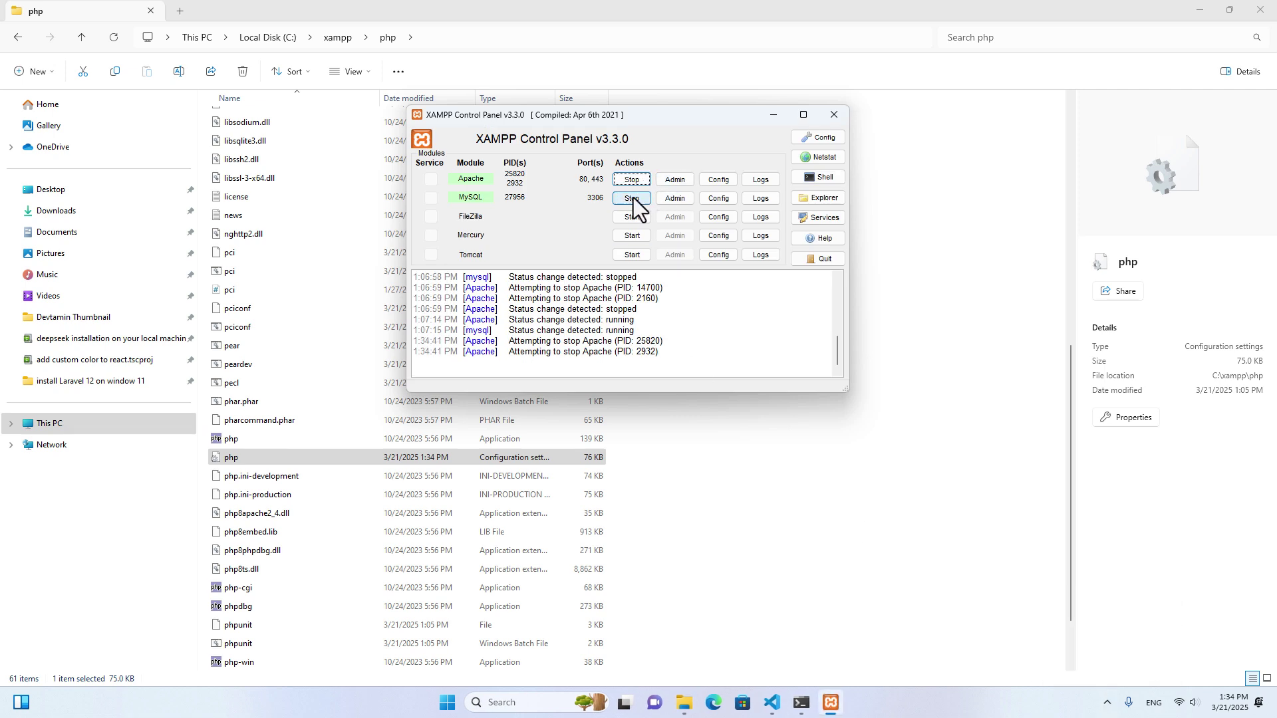
pyautogui.click(630, 199)
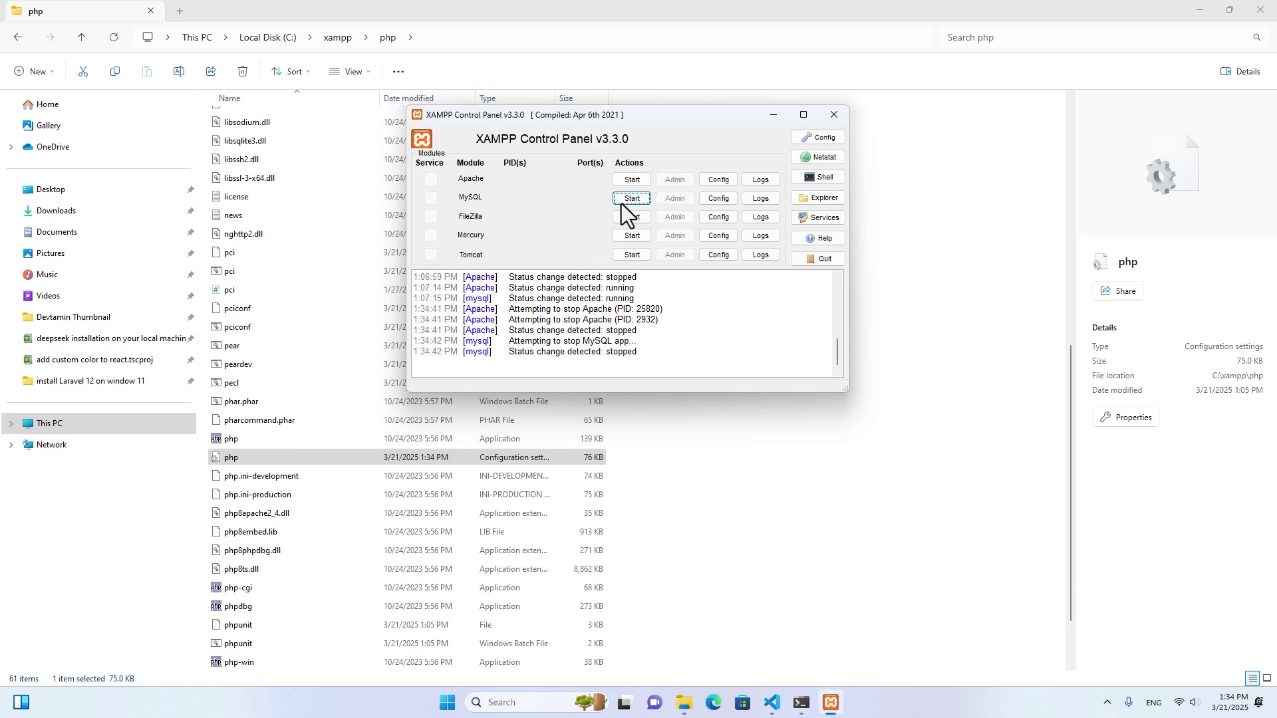
pyautogui.click(632, 180)
pyautogui.click(632, 198)
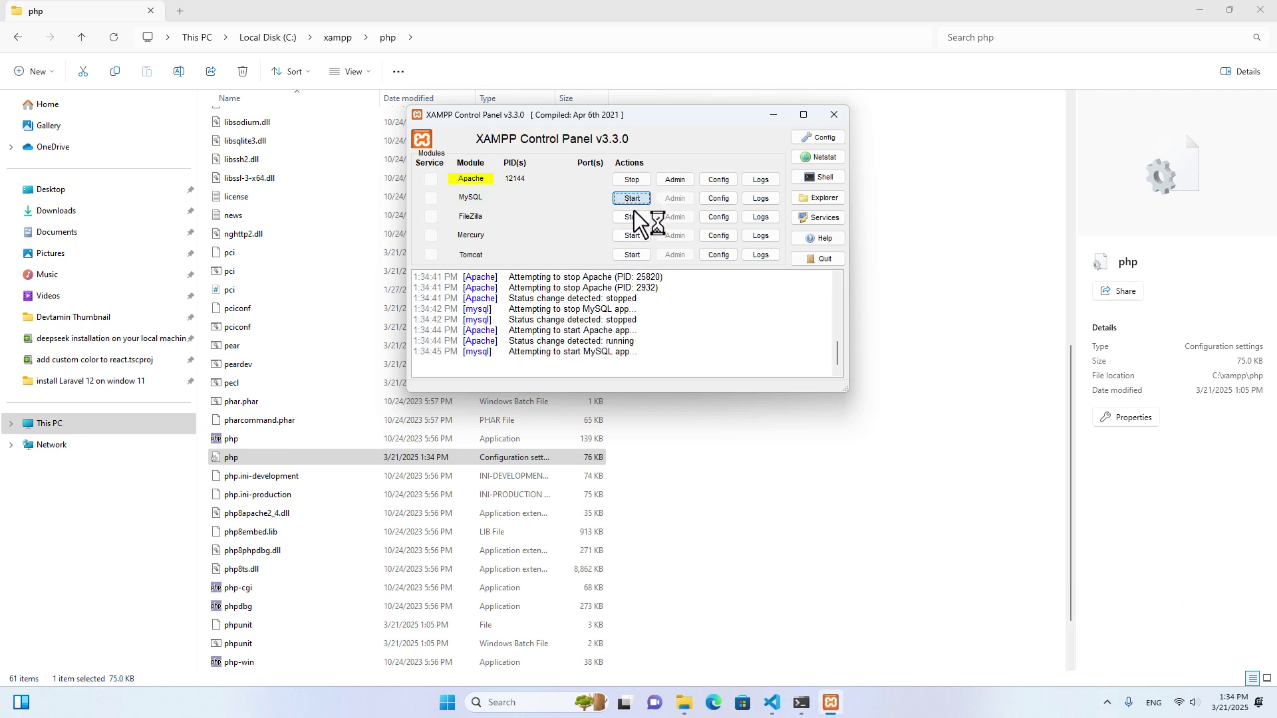
pyautogui.click(834, 115)
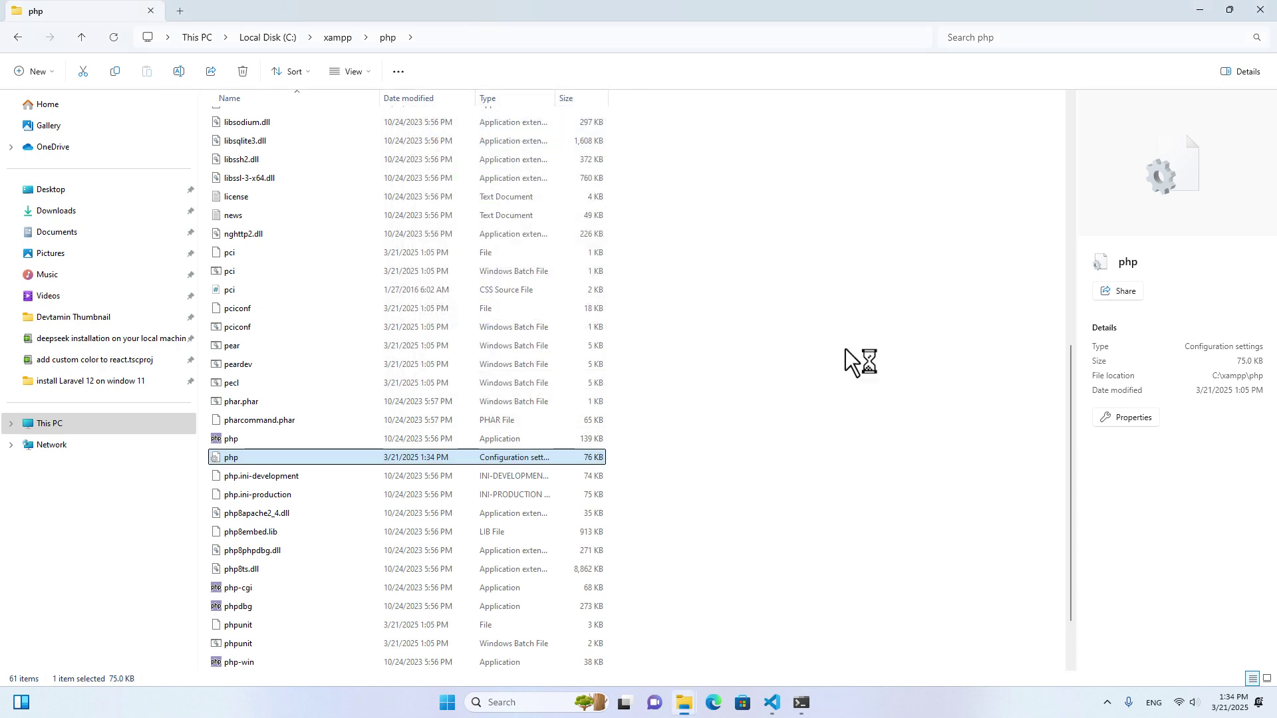
# Step: Switch to the Command Prompt and rerun composer global require laravel/installer
pyautogui.hotkey('alt', 'Tab')
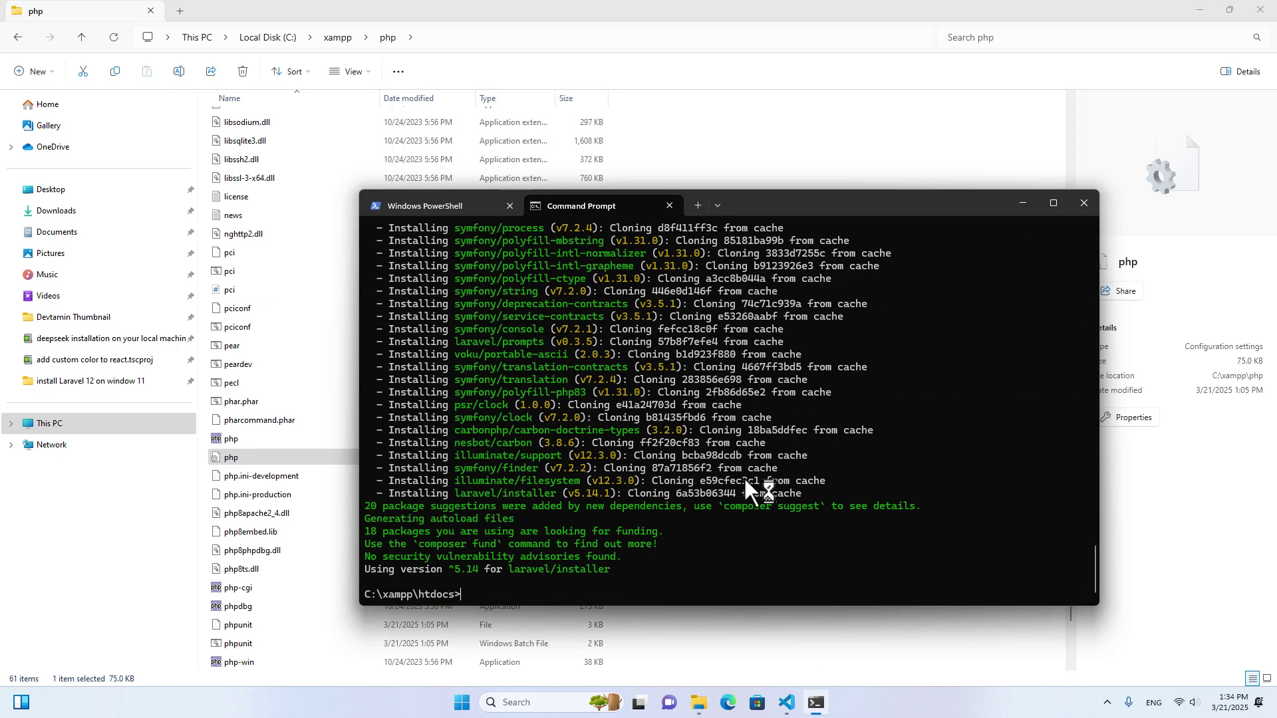
pyautogui.press('Up')
pyautogui.press('Return')
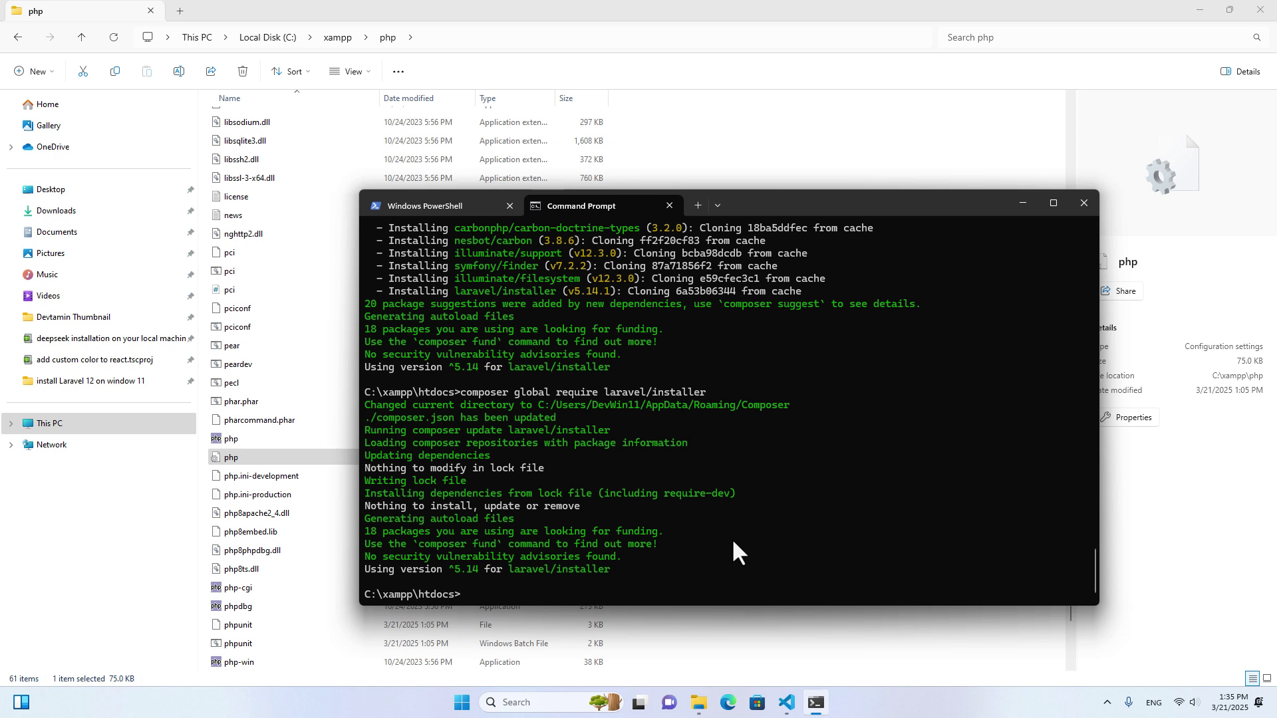
# Step: Uninstall the global Laravel installer by running composer global remove laravel/installer
pyautogui.press('Up')
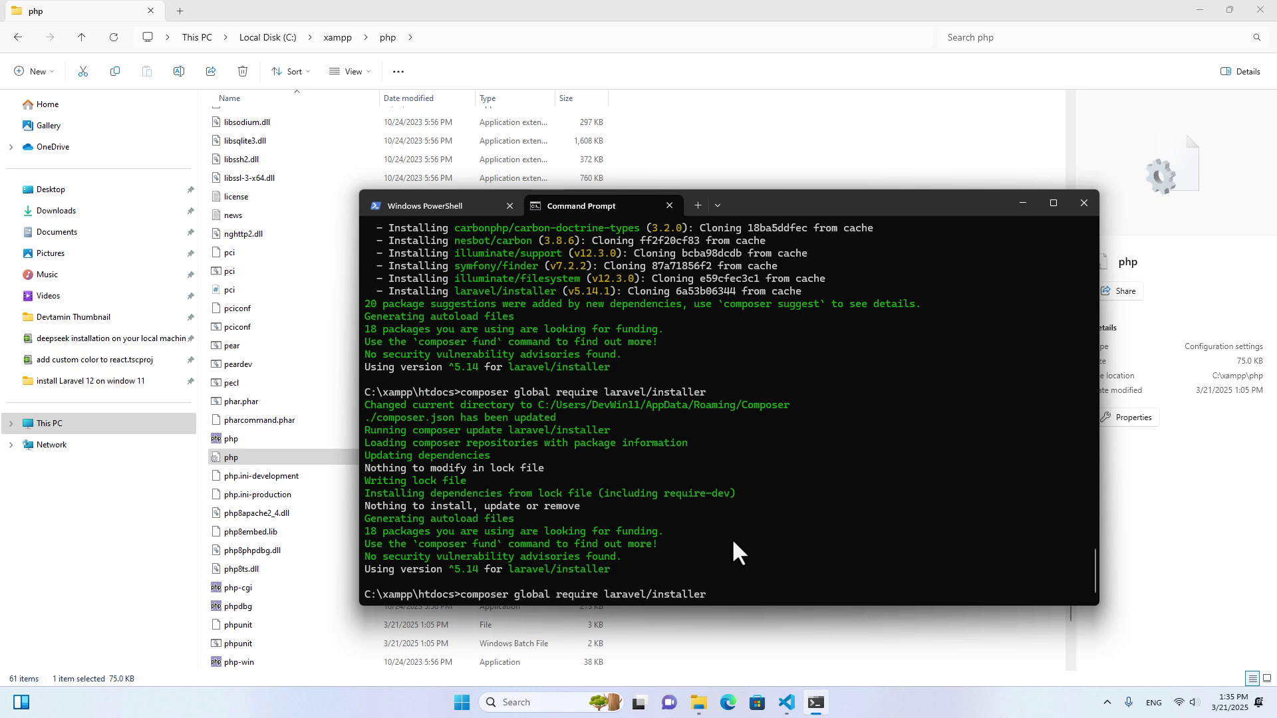
pyautogui.press('BackSpace')
pyautogui.press('BackSpace')
pyautogui.press('BackSpace')
pyautogui.press('BackSpace')
pyautogui.press('BackSpace')
pyautogui.write('move')
pyautogui.press('Return')
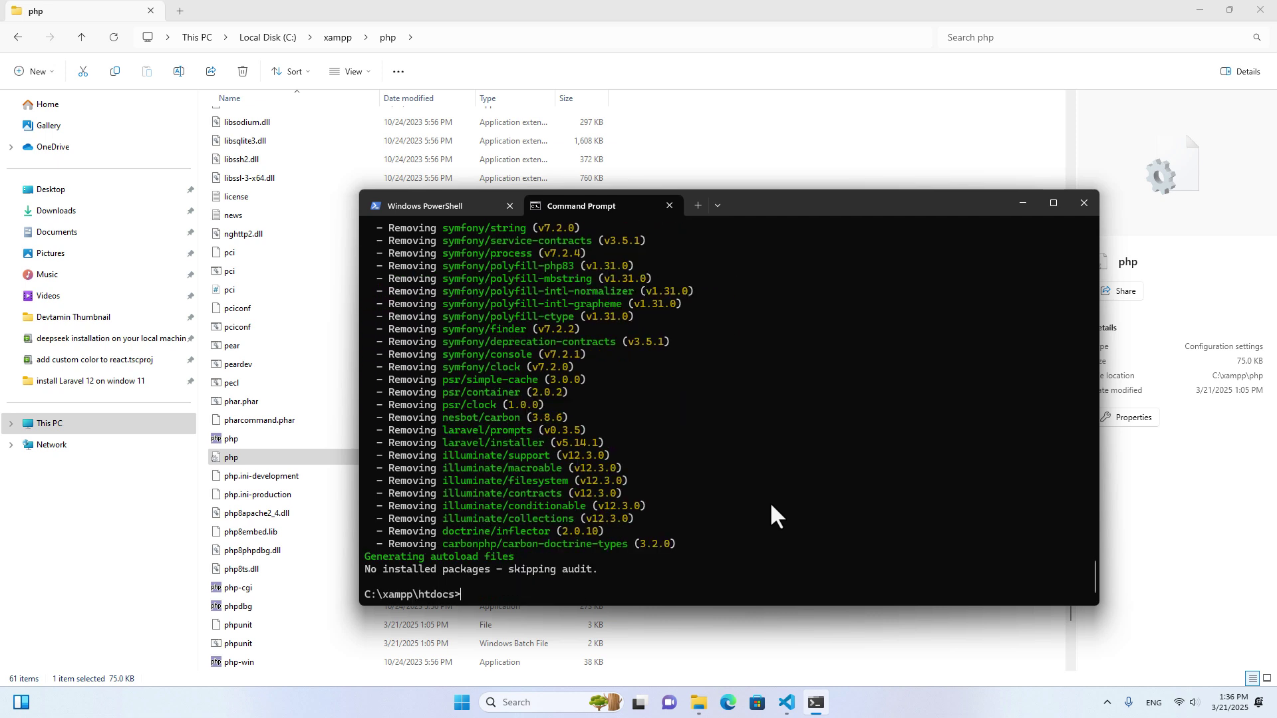
# Step: Reinstall the Laravel installer by running composer global require laravel/installer
pyautogui.press('Up')
pyautogui.press('Up')
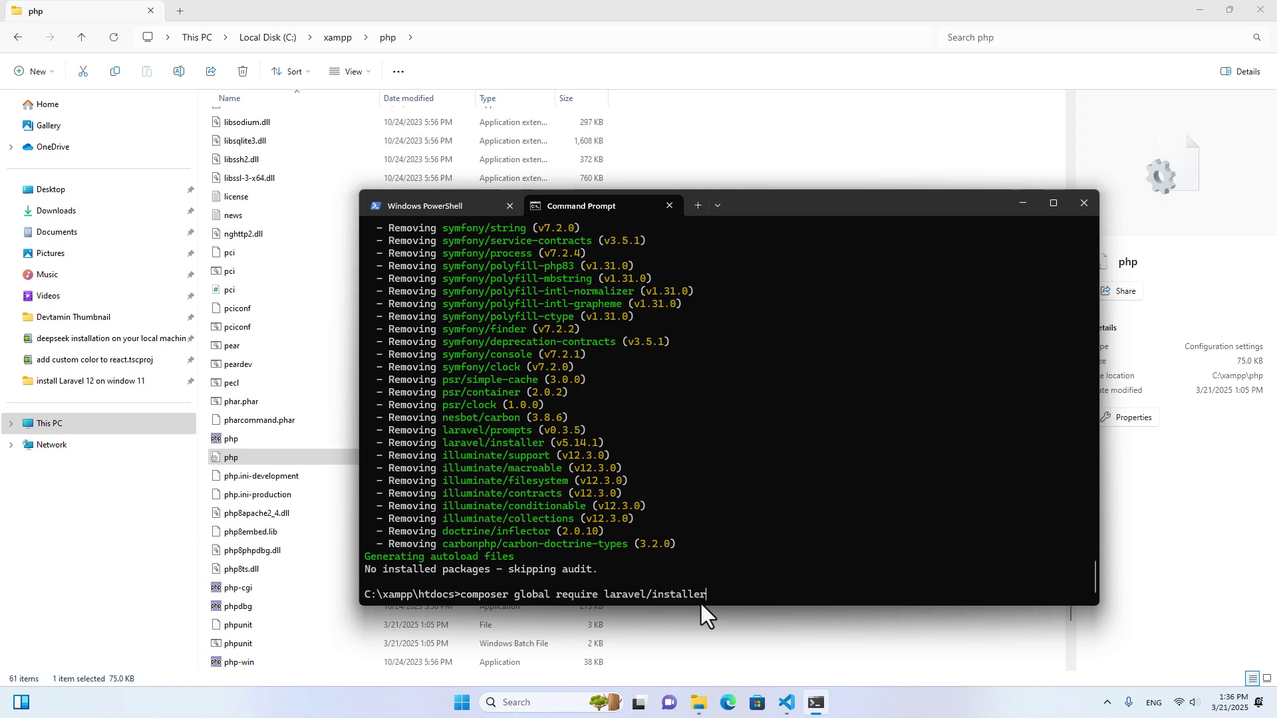
pyautogui.press('Return')
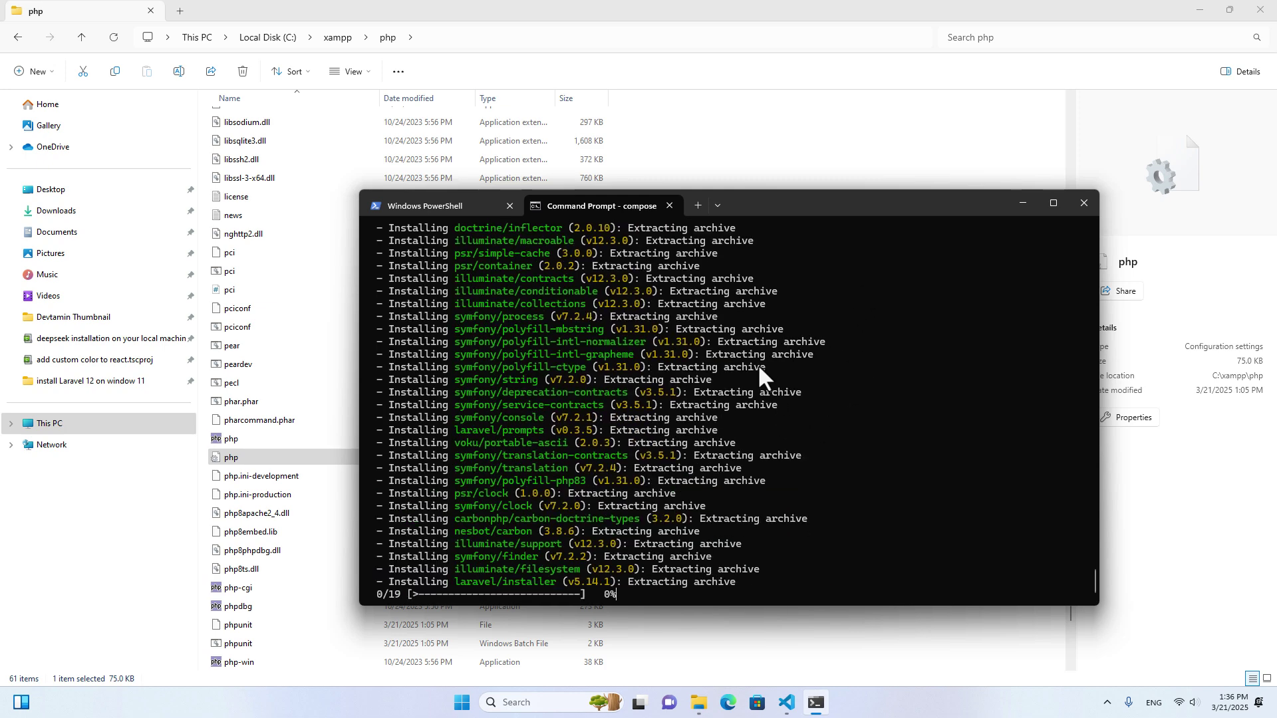
pyautogui.scroll(3, 758, 365)
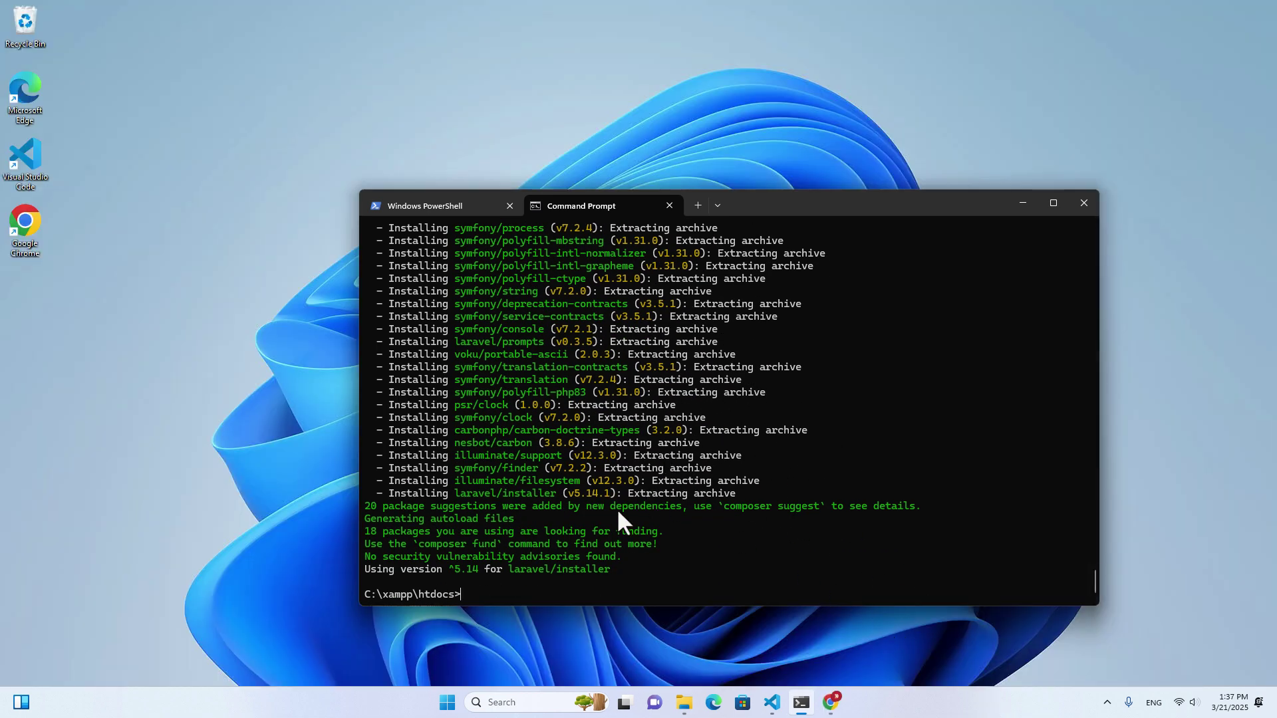
# Step: Look up the application creation command in the Laravel docs in Chrome, then run laravel new example-app in the Command Prompt
pyautogui.click(832, 702)
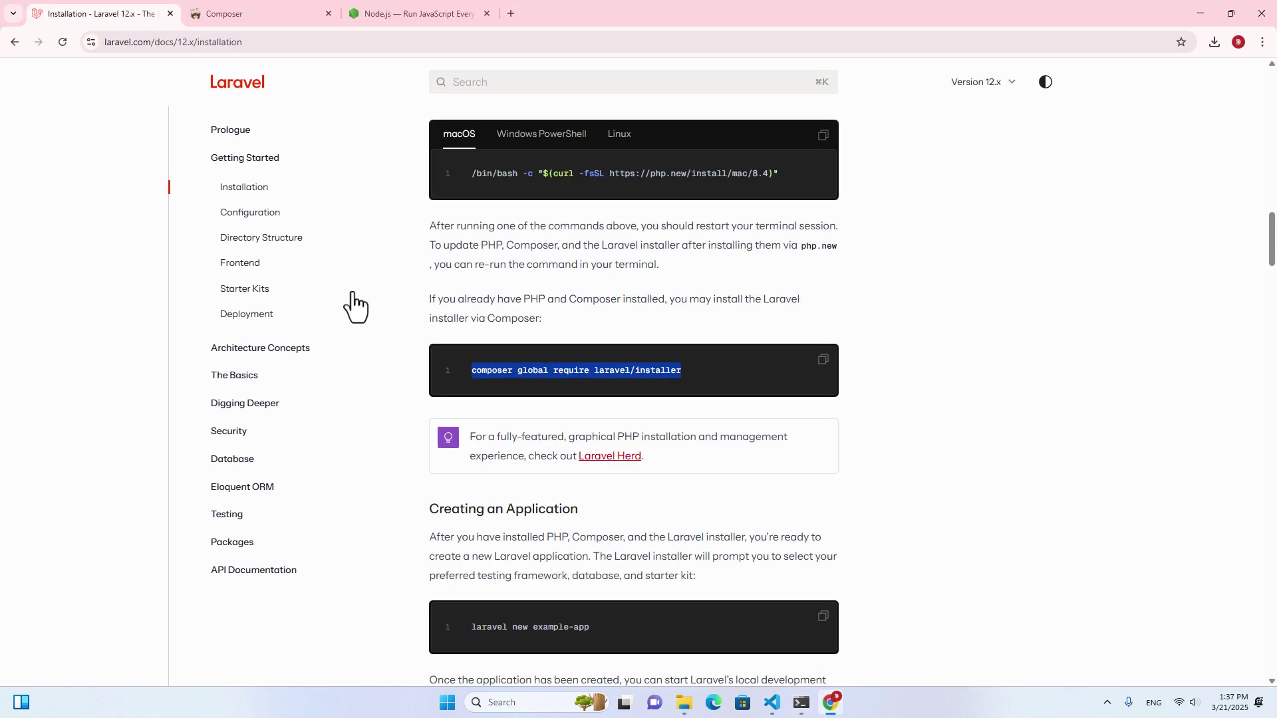
pyautogui.scroll(-4, 379, 302)
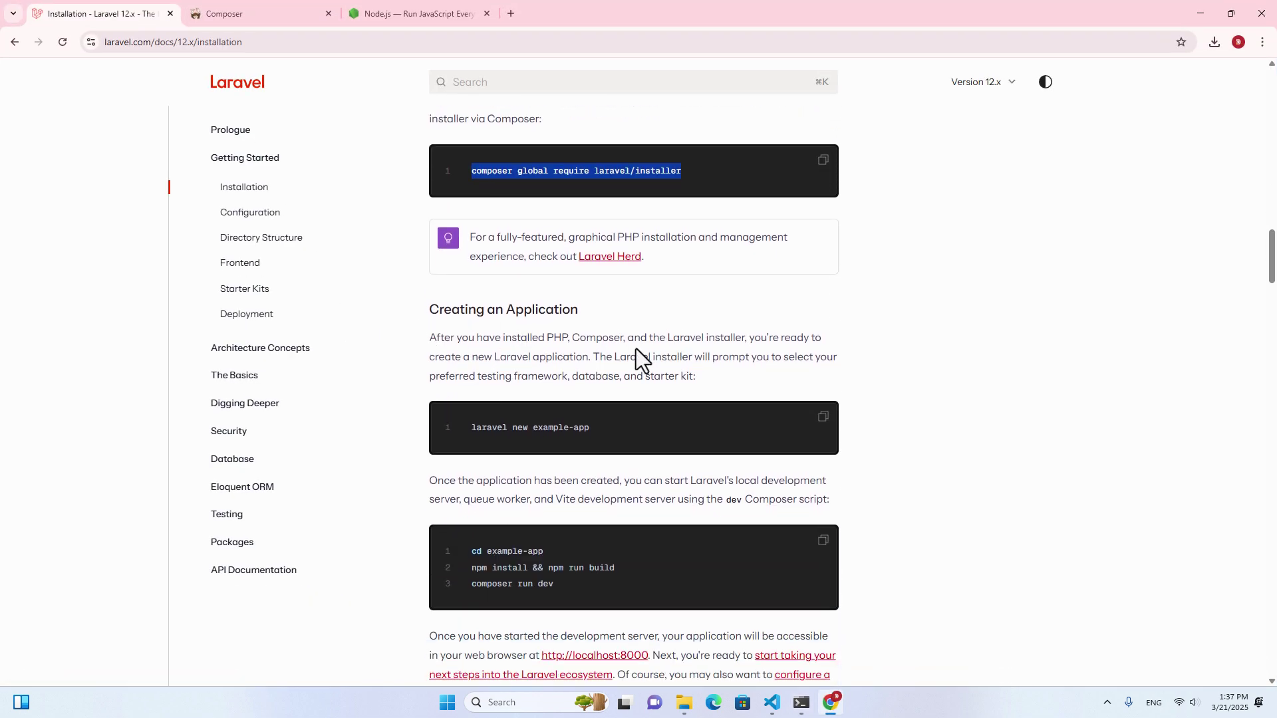
pyautogui.click(470, 429)
pyautogui.moveTo(470, 439); pyautogui.dragTo(612, 452)
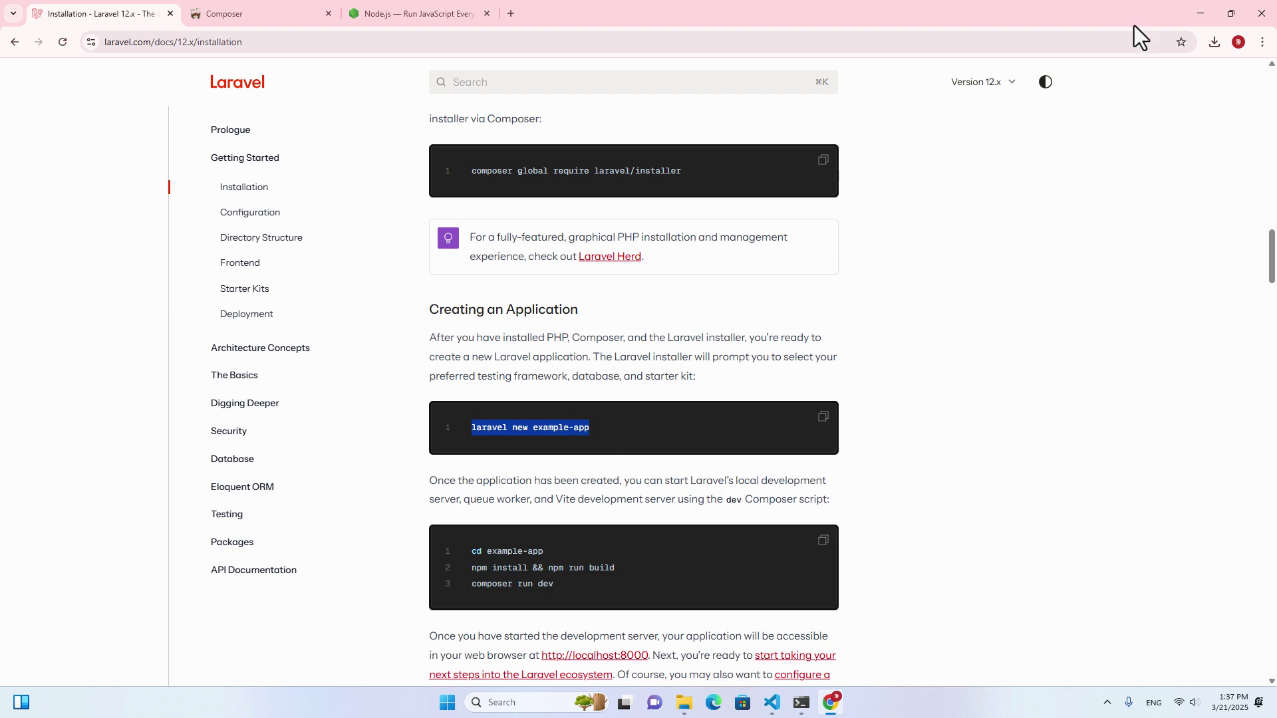
pyautogui.click(1197, 12)
pyautogui.write('laravel new ')
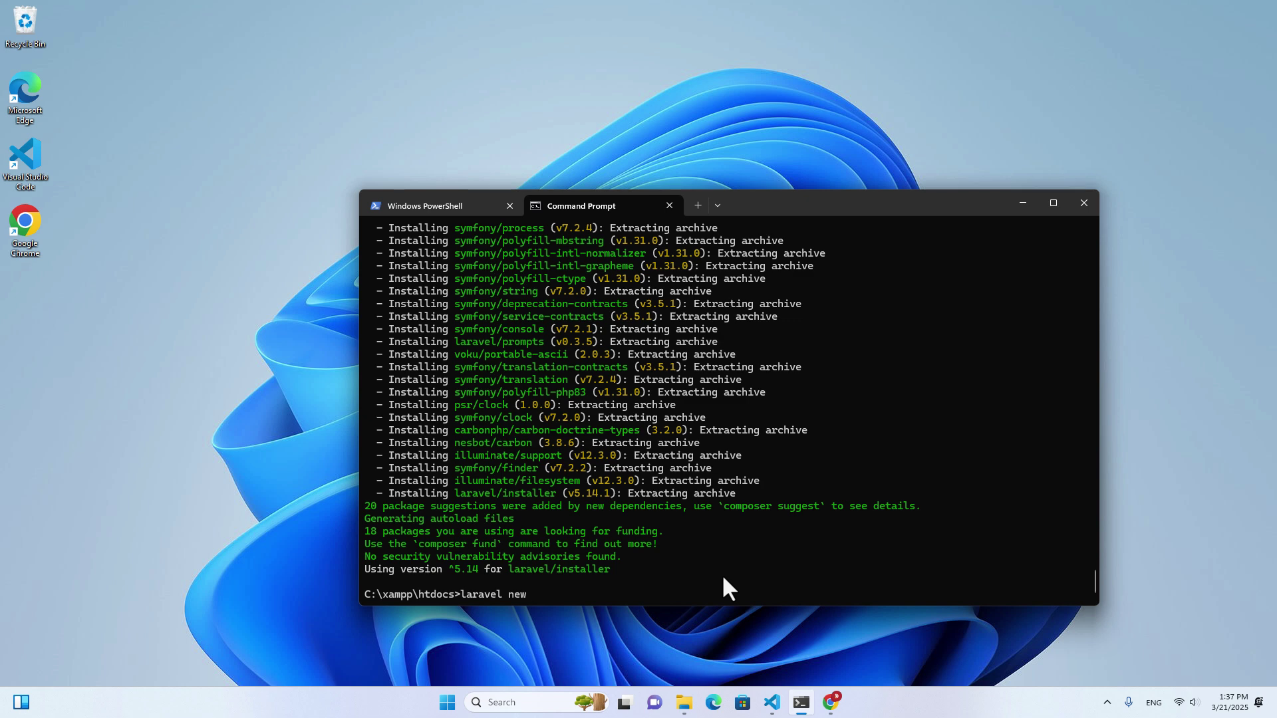
pyautogui.write('example-app')
pyautogui.press('Return')
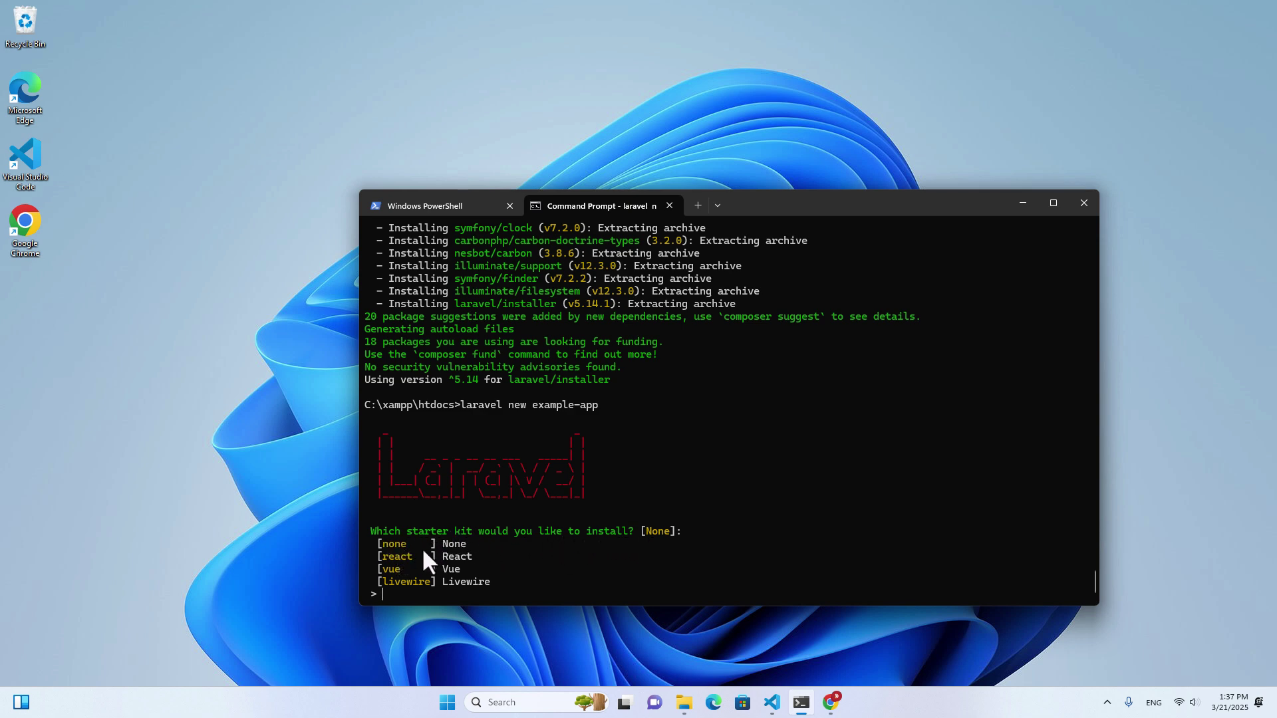
# Step: Choose none as the starter kit and Pest (option 0) as the testing framework for the new application
pyautogui.write('none')
pyautogui.press('Return')
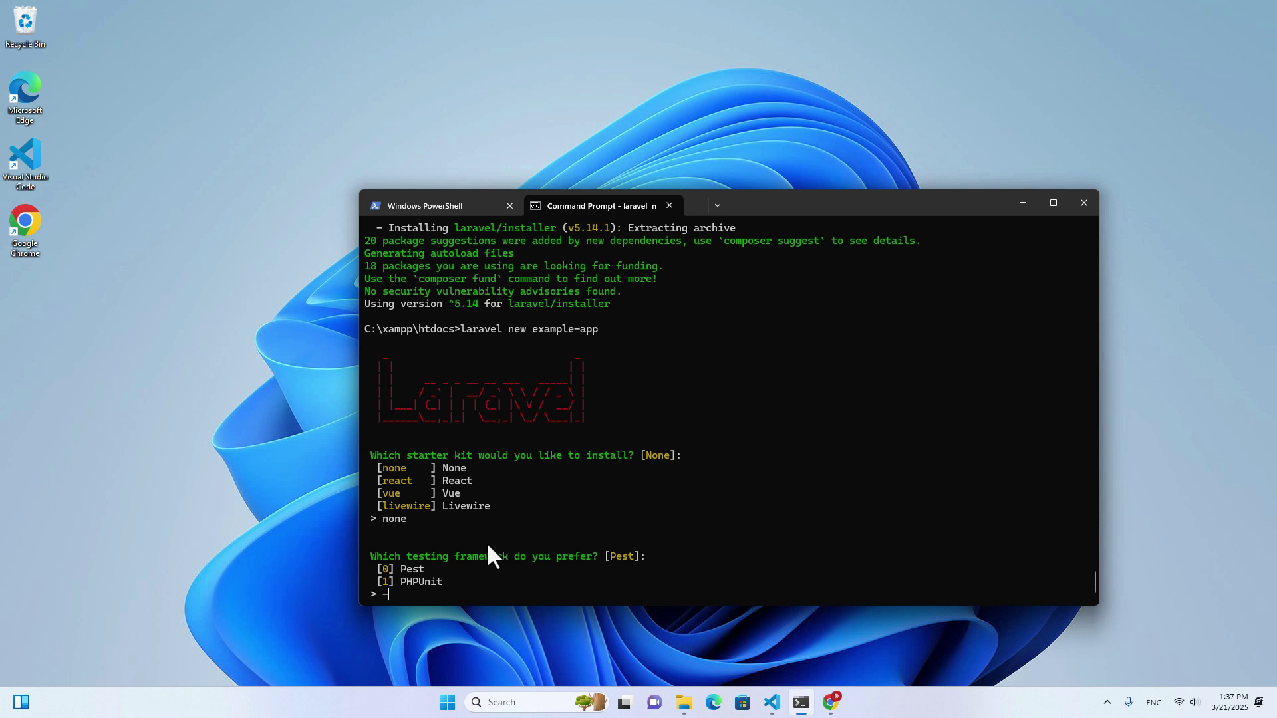
pyautogui.write('0')
pyautogui.press('Return')
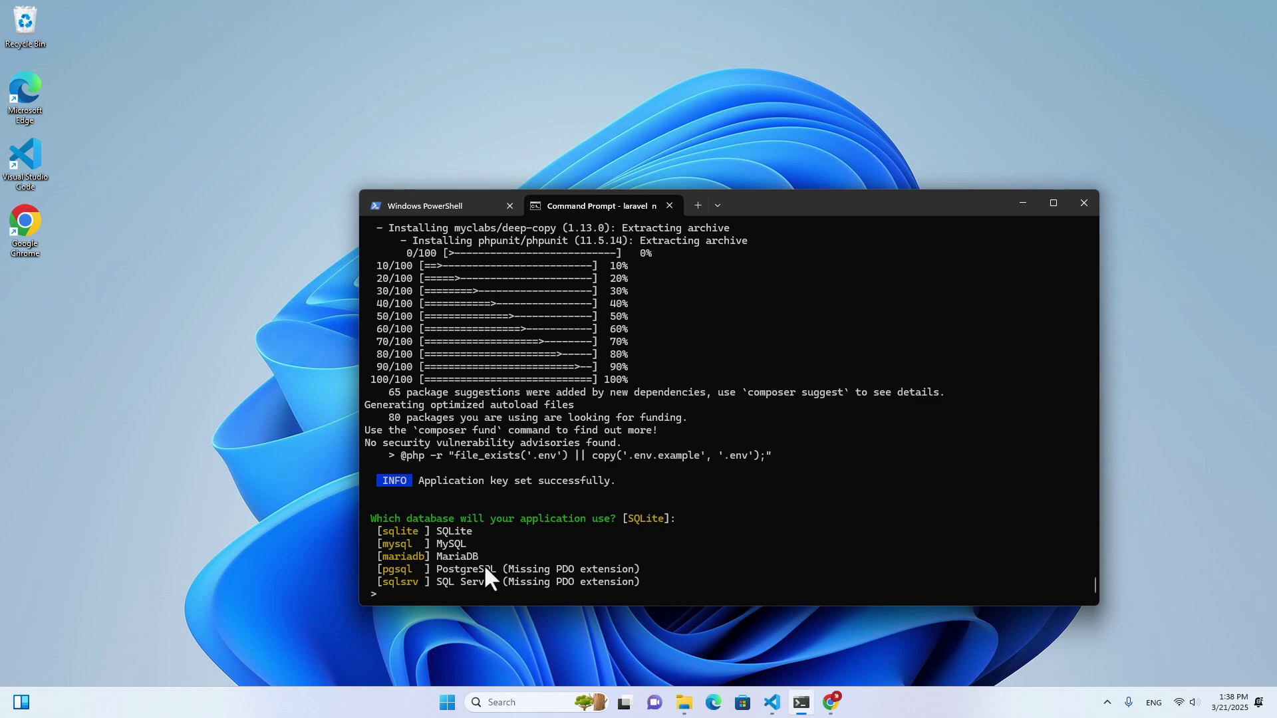
# Step: Choose sqlite as the application's database and answer yes to running npm install and npm run build
pyautogui.write('sqlite')
pyautogui.press('Return')
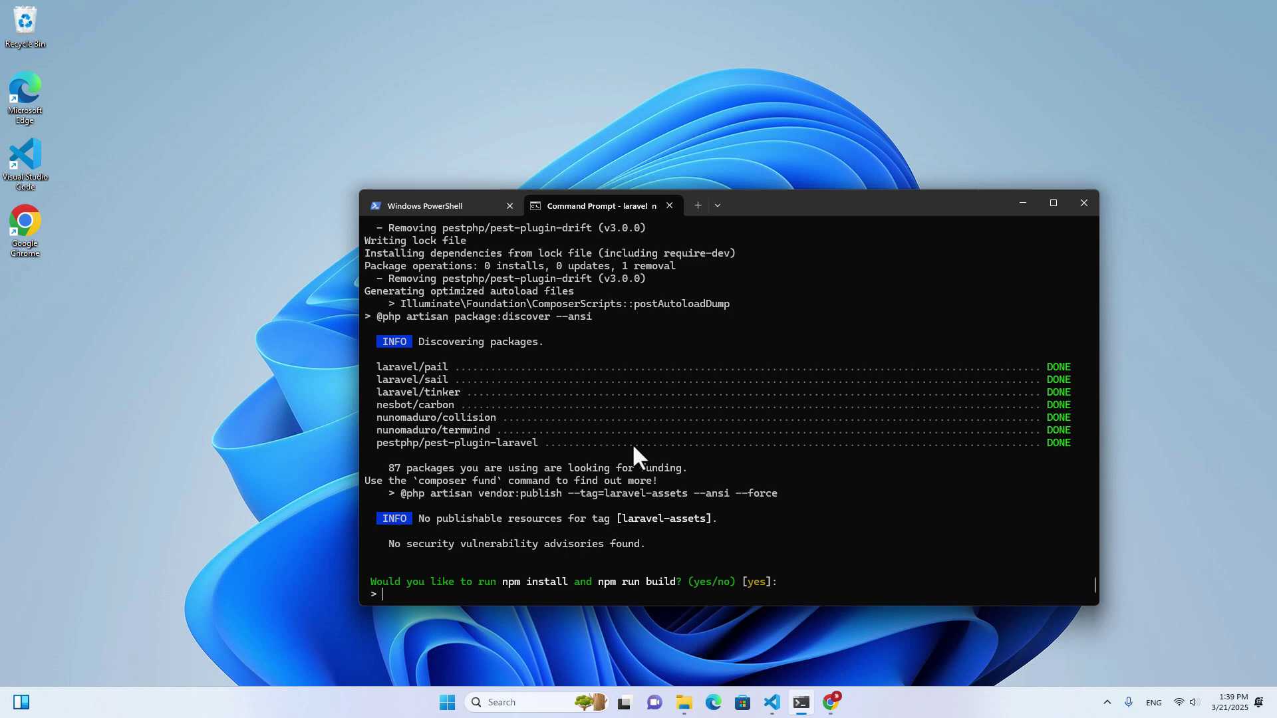
pyautogui.write('yes')
pyautogui.press('Return')
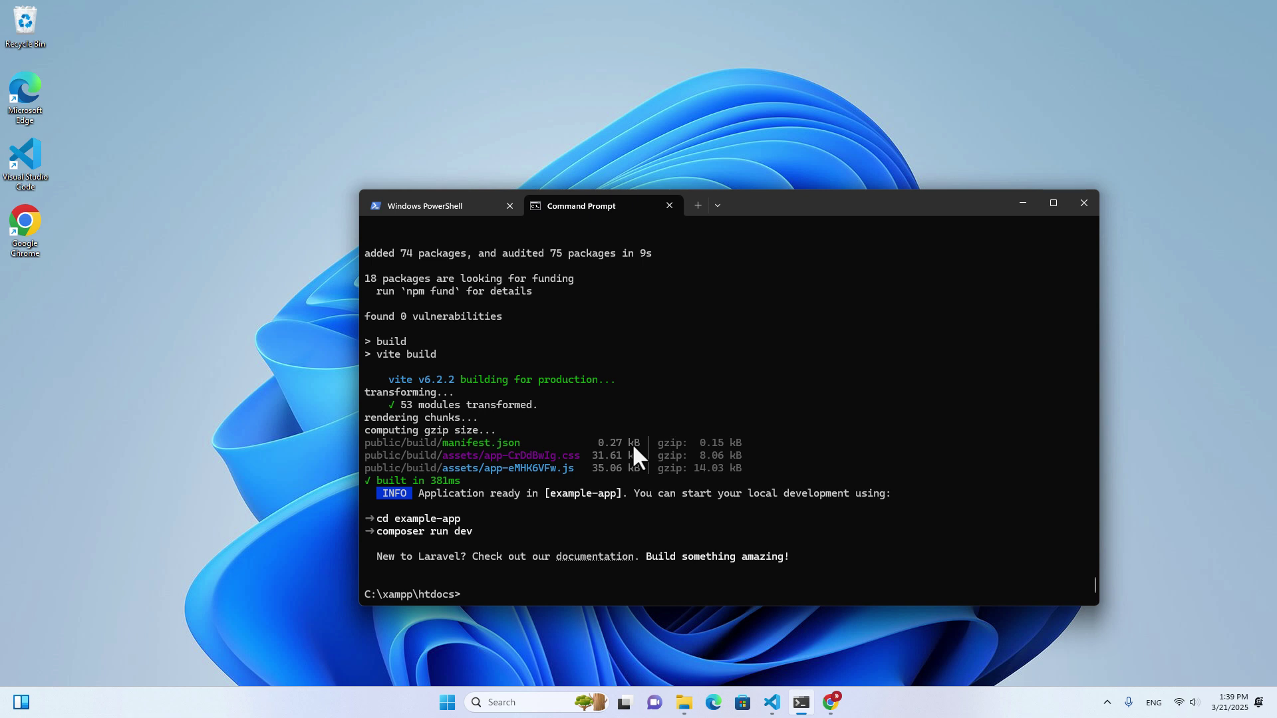
# Step: Change to the example-app directory and open the project in Visual Studio Code with code
pyautogui.write('cd ')
pyautogui.write('example-a')
pyautogui.write('pp')
pyautogui.press('Return')
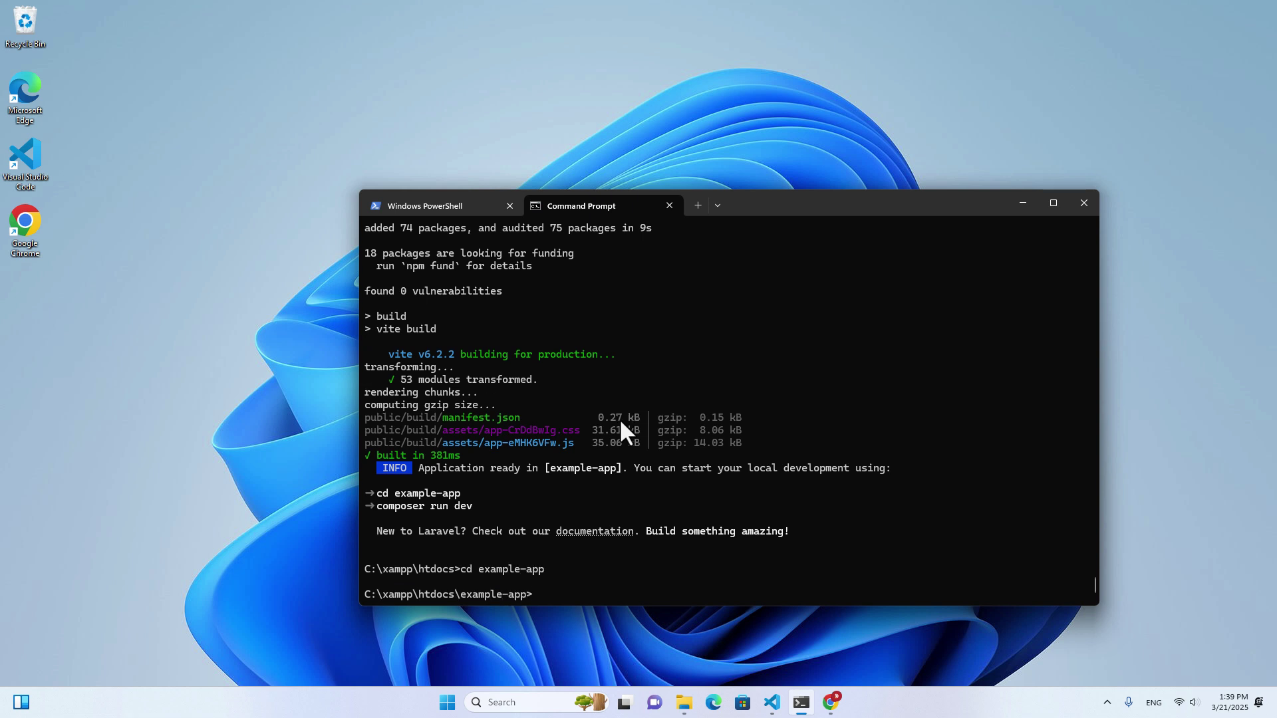
pyautogui.write('code .')
pyautogui.press('Return')
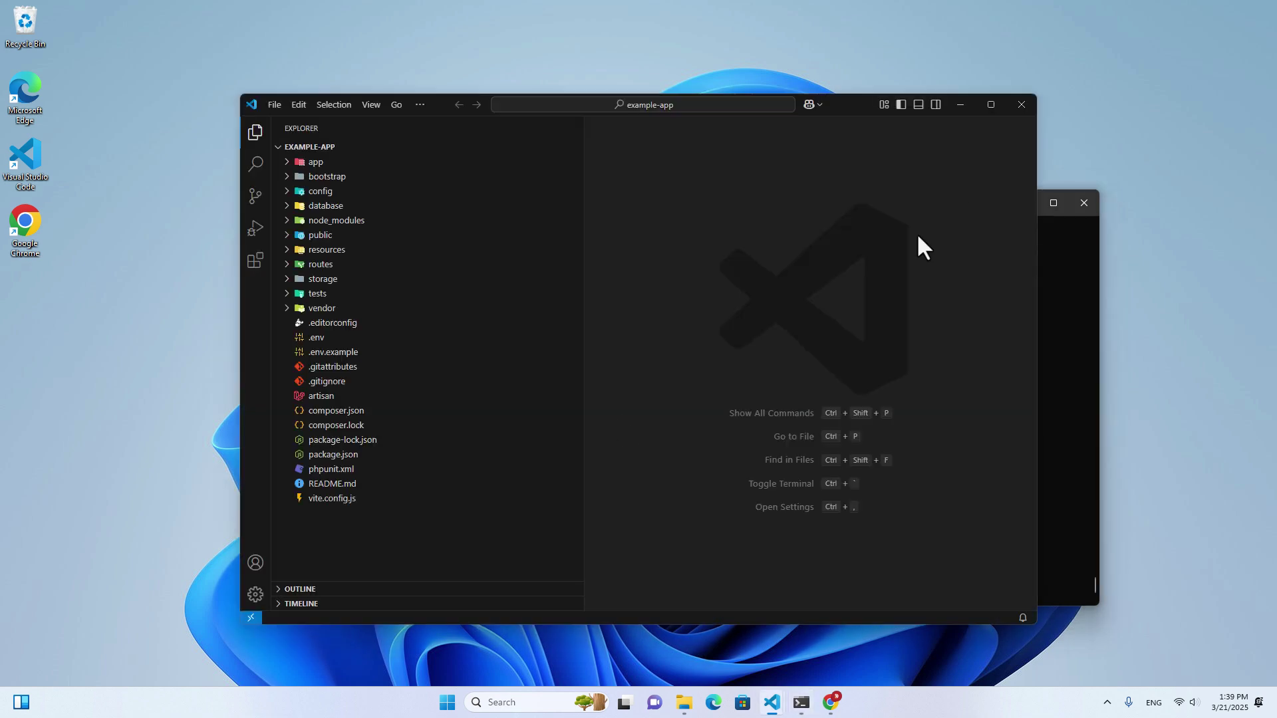
# Step: Maximize the Visual Studio Code window and open a Command Prompt terminal in the project
pyautogui.click(991, 105)
pyautogui.click(558, 439)
pyautogui.click(214, 11)
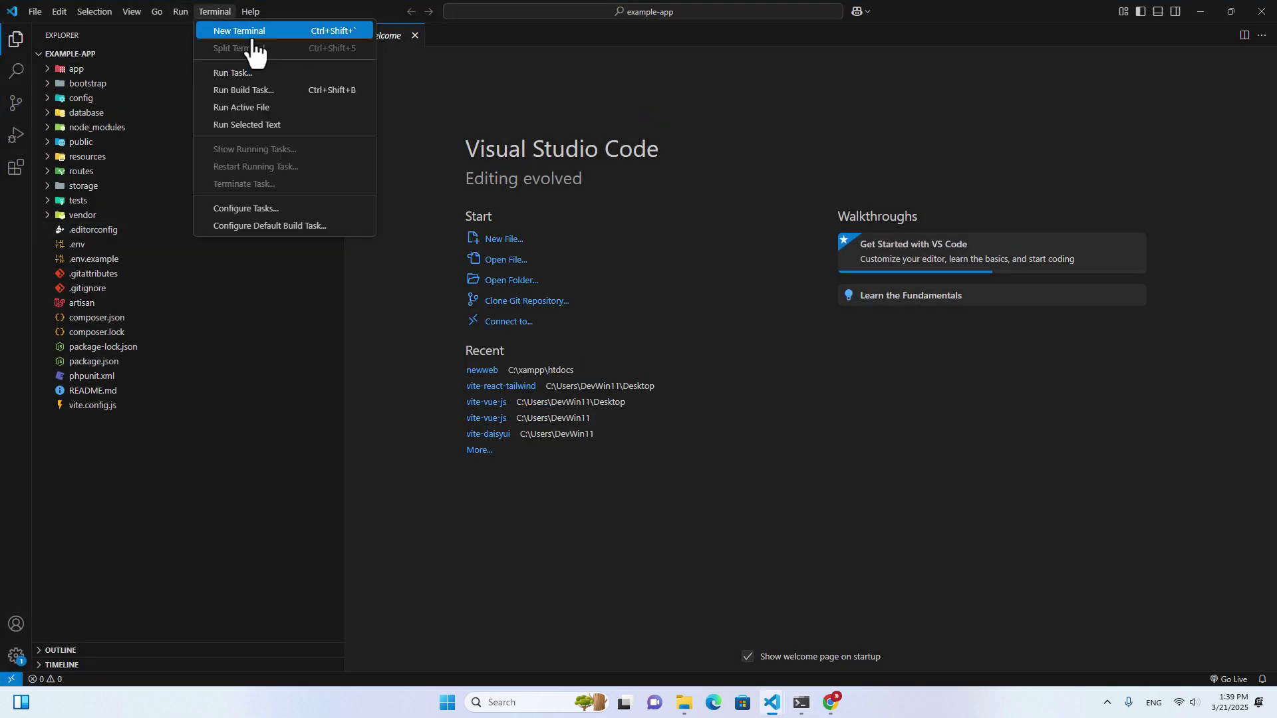
pyautogui.click(247, 31)
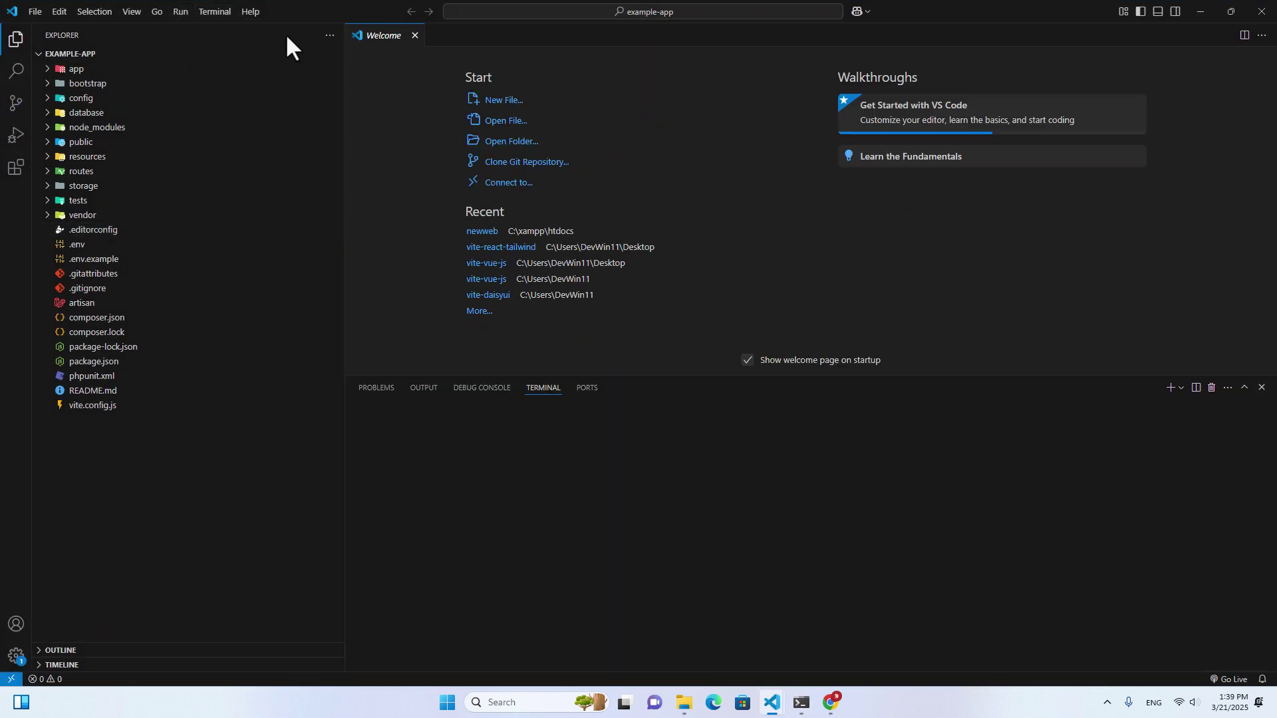
pyautogui.click(1181, 388)
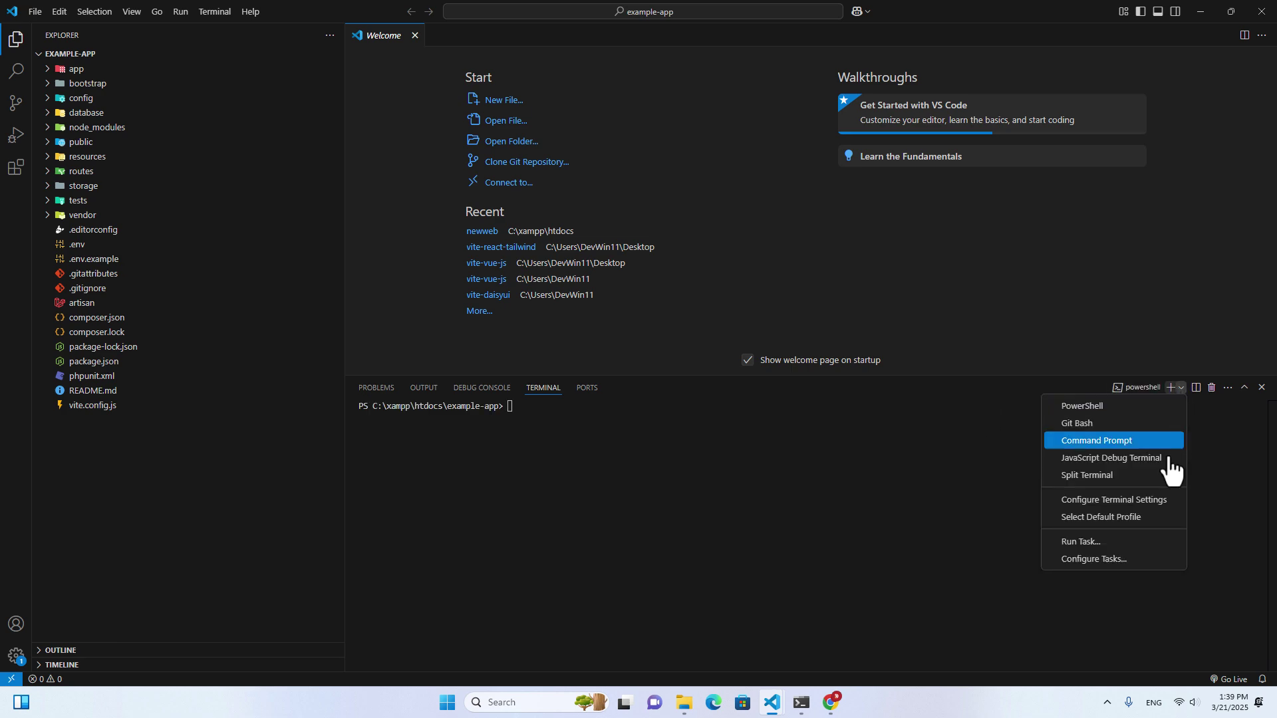
pyautogui.click(1132, 441)
pyautogui.moveTo(359, 6); pyautogui.dragTo(578, 622)
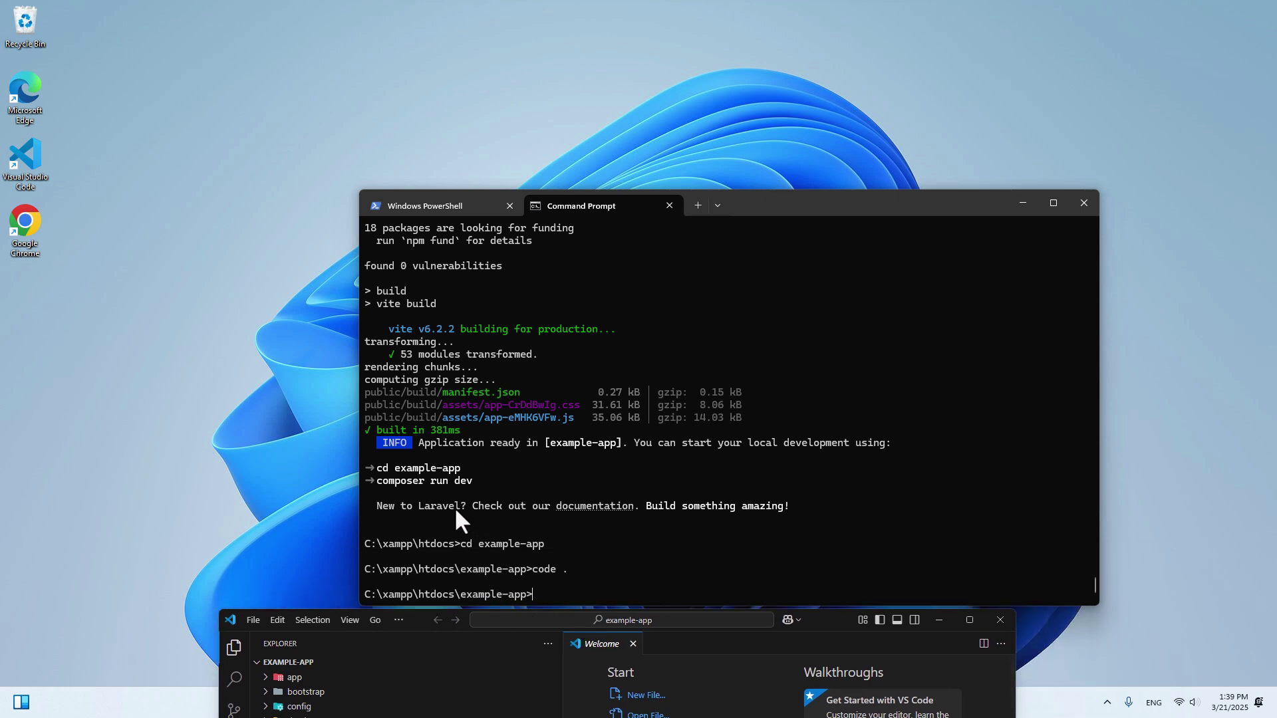
pyautogui.doubleClick(816, 624)
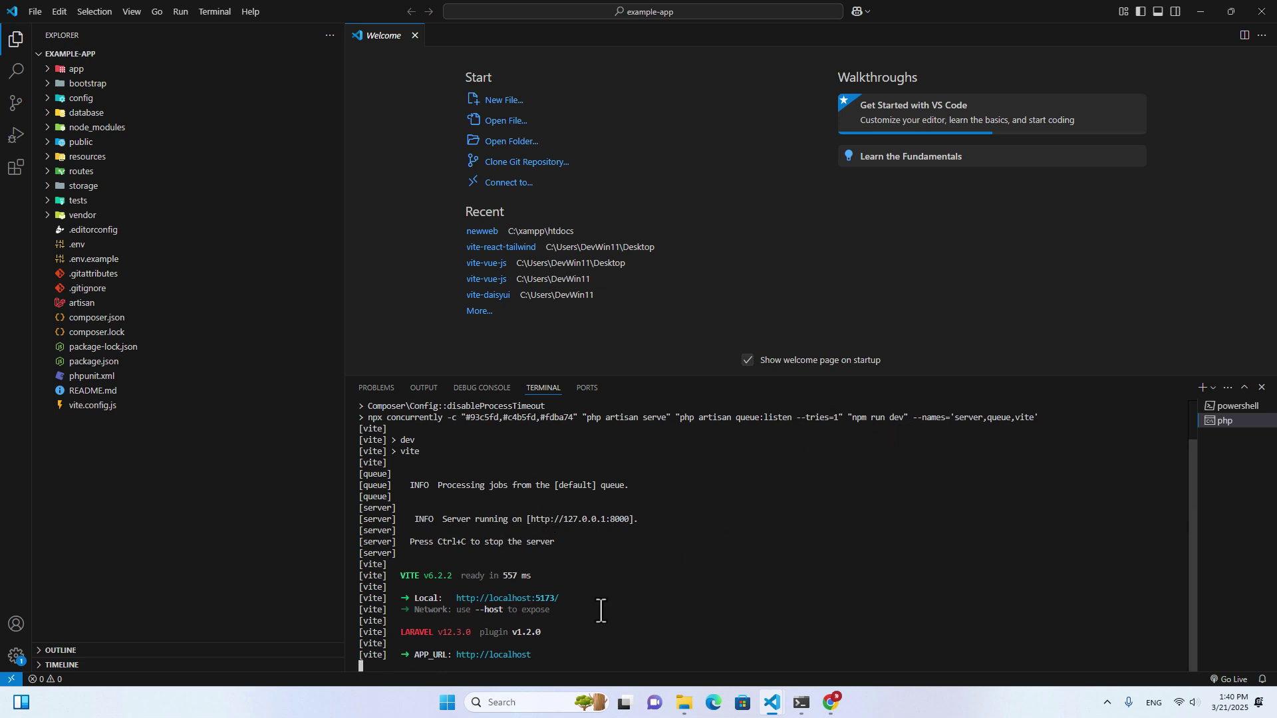
pyautogui.keyDown('ctrl'); pyautogui.click(605, 519); pyautogui.keyUp('ctrl')
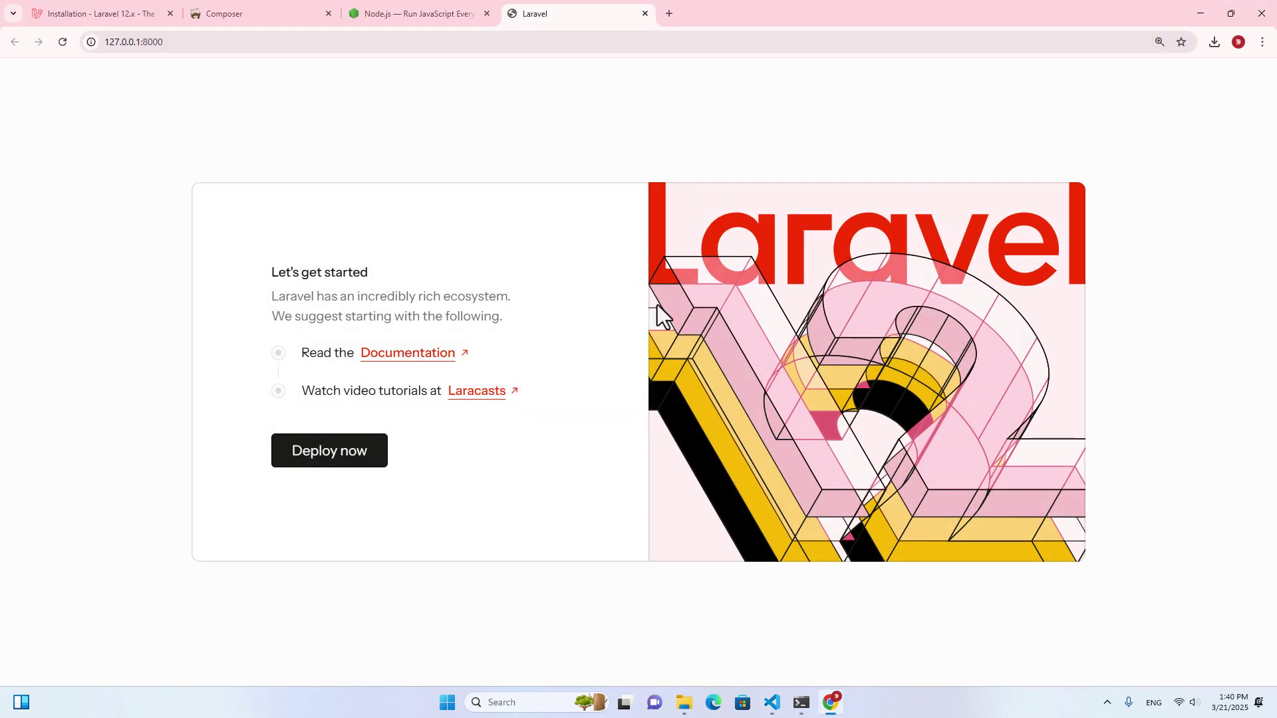
# Step: Return to Visual Studio Code and open welcome.blade.php from the resources/views folder
pyautogui.hotkey('alt', 'Tab')
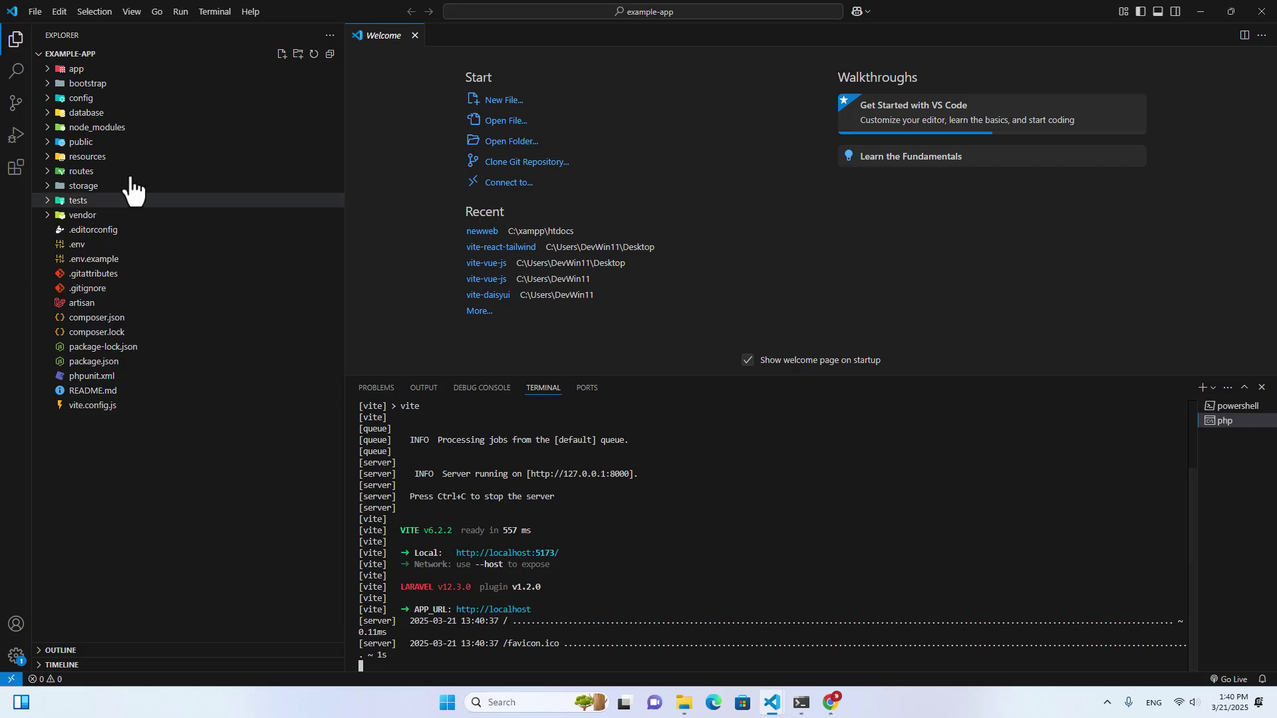
pyautogui.click(99, 158)
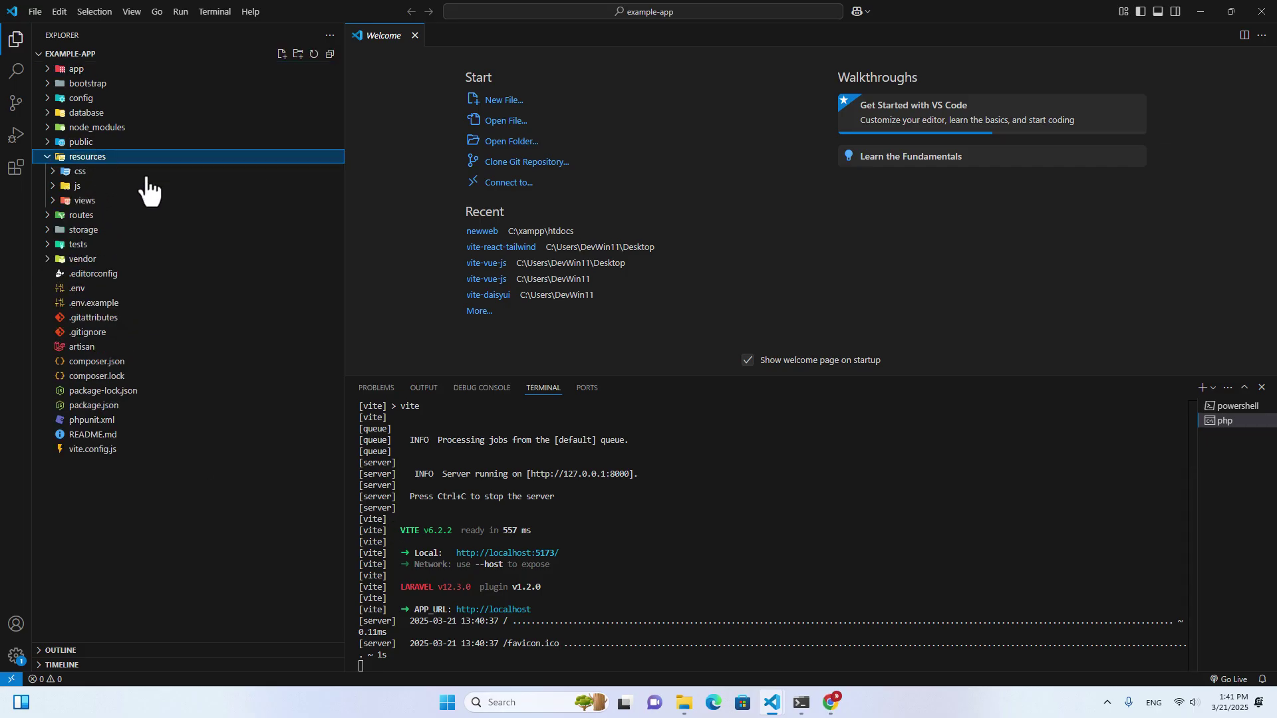
pyautogui.click(86, 200)
pyautogui.click(147, 216)
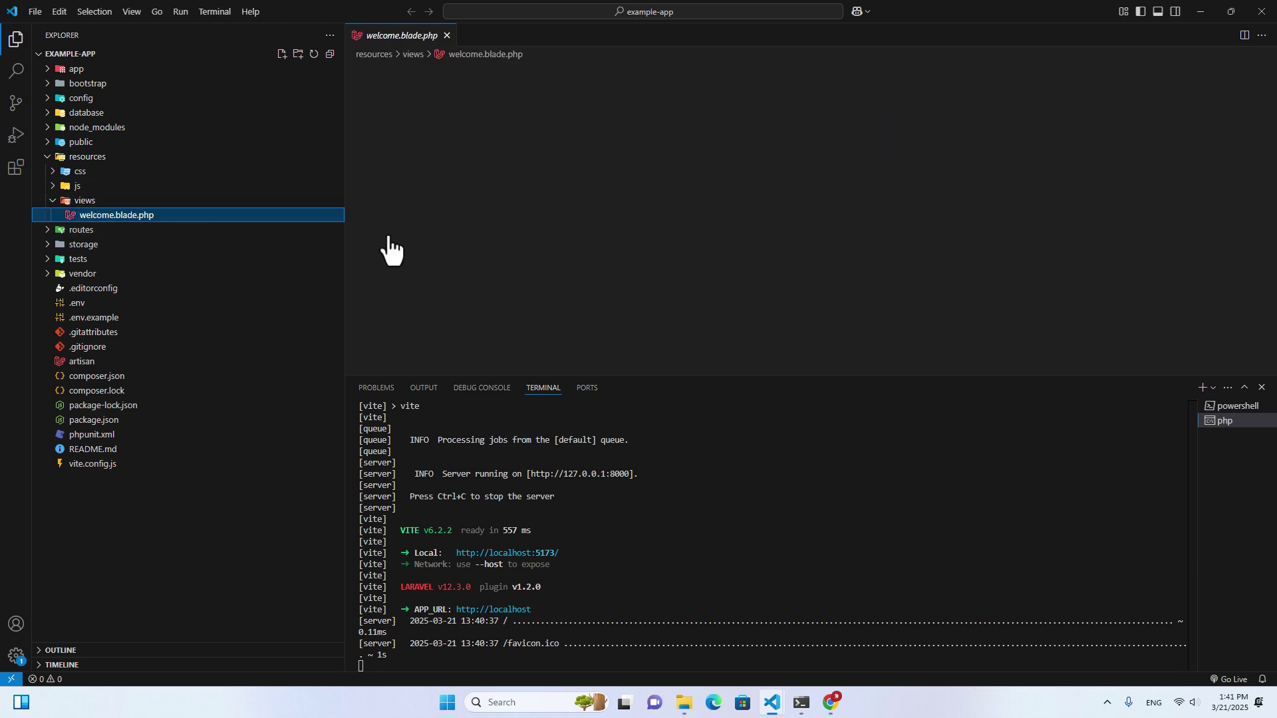
# Step: Replace all contents of welcome.blade.php with <h1>Hello Laravel</h1>, save the file, and view the page in Chrome
pyautogui.scroll(-20, 770, 314)
pyautogui.scroll(-3, 770, 319)
pyautogui.click(835, 287)
pyautogui.hotkey('ctrl', 'a')
pyautogui.press('BackSpace')
pyautogui.hotkey('ctrl', 'v')
pyautogui.hotkey('ctrl', 'z')
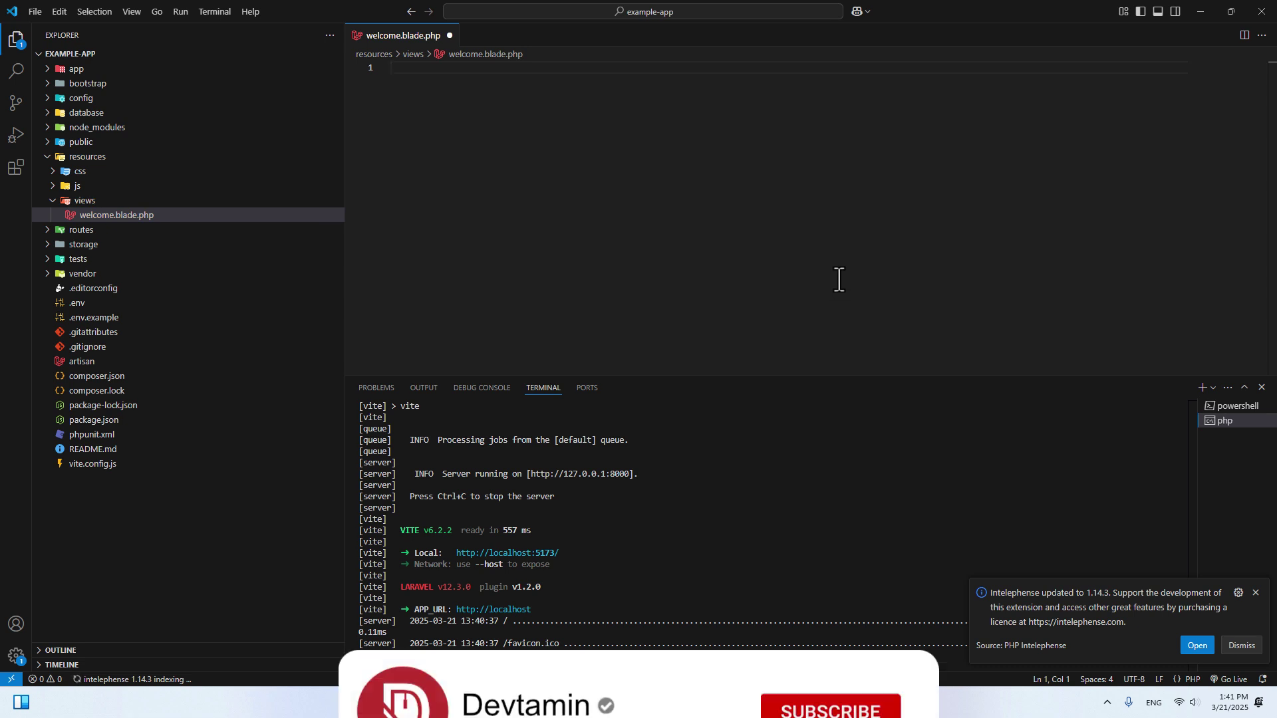
pyautogui.write('<h1>')
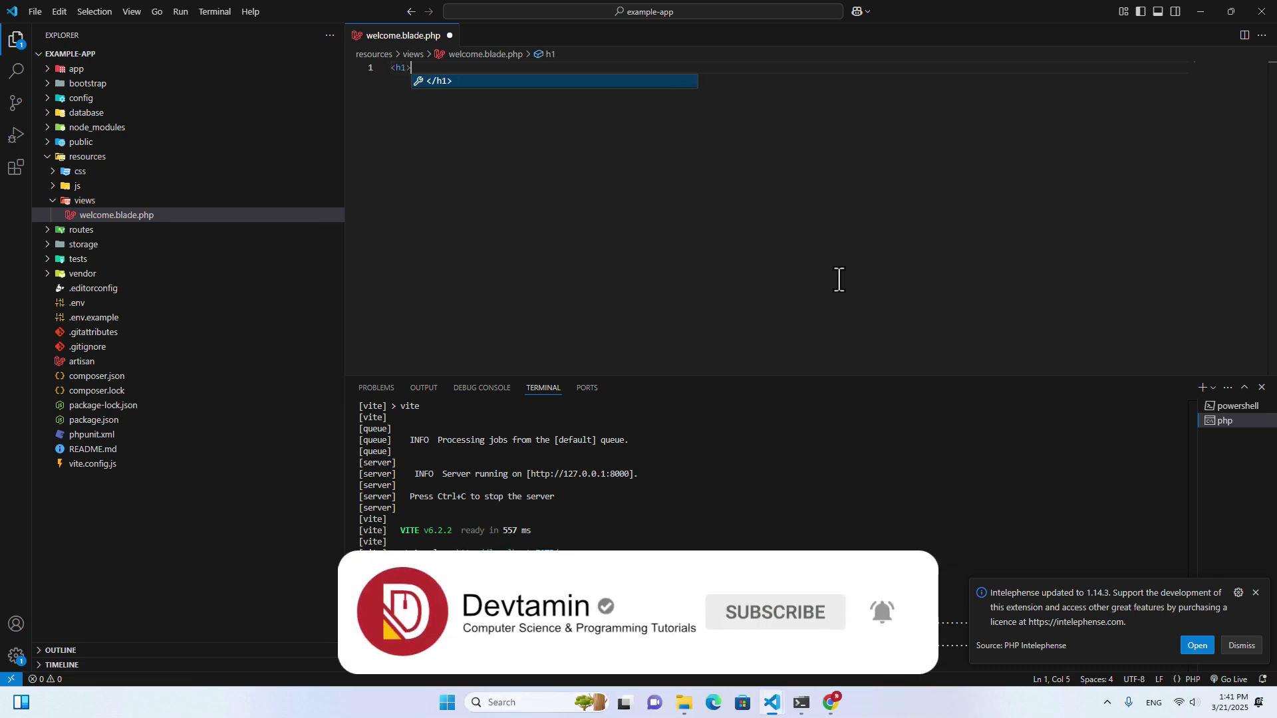
pyautogui.write('Hello Laravel</h1>')
pyautogui.hotkey('ctrl', 's')
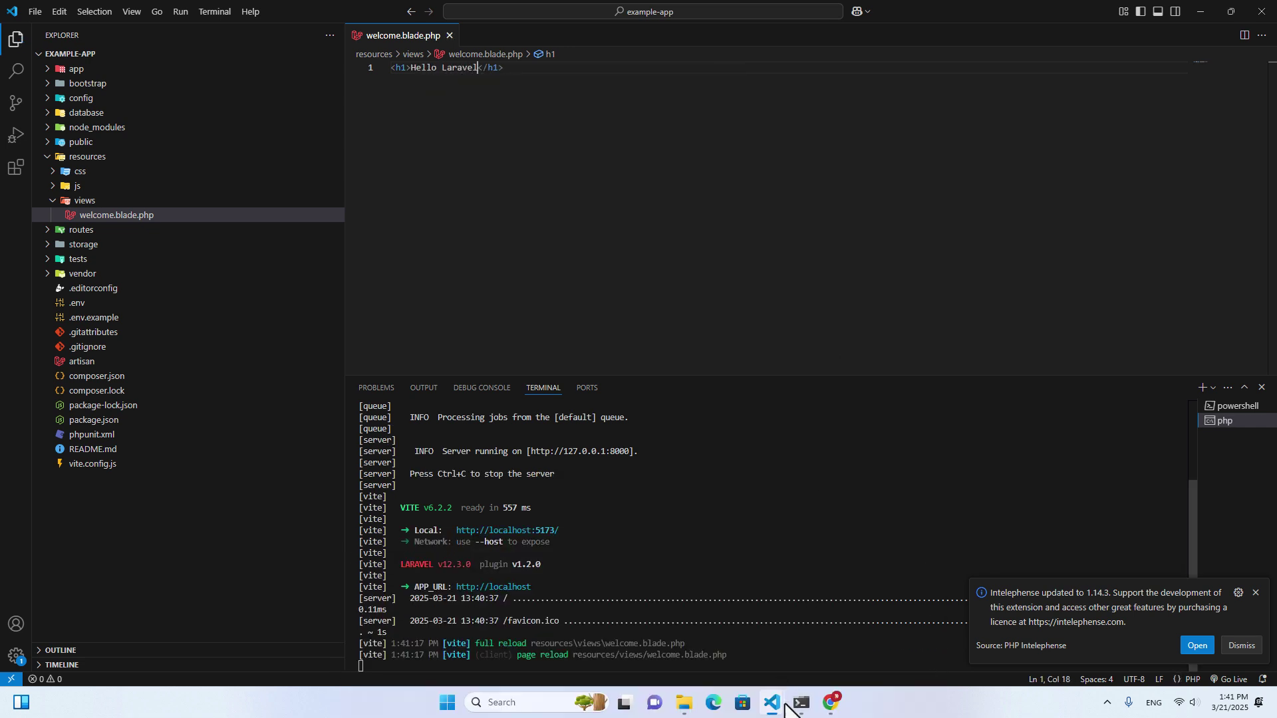
pyautogui.click(831, 703)
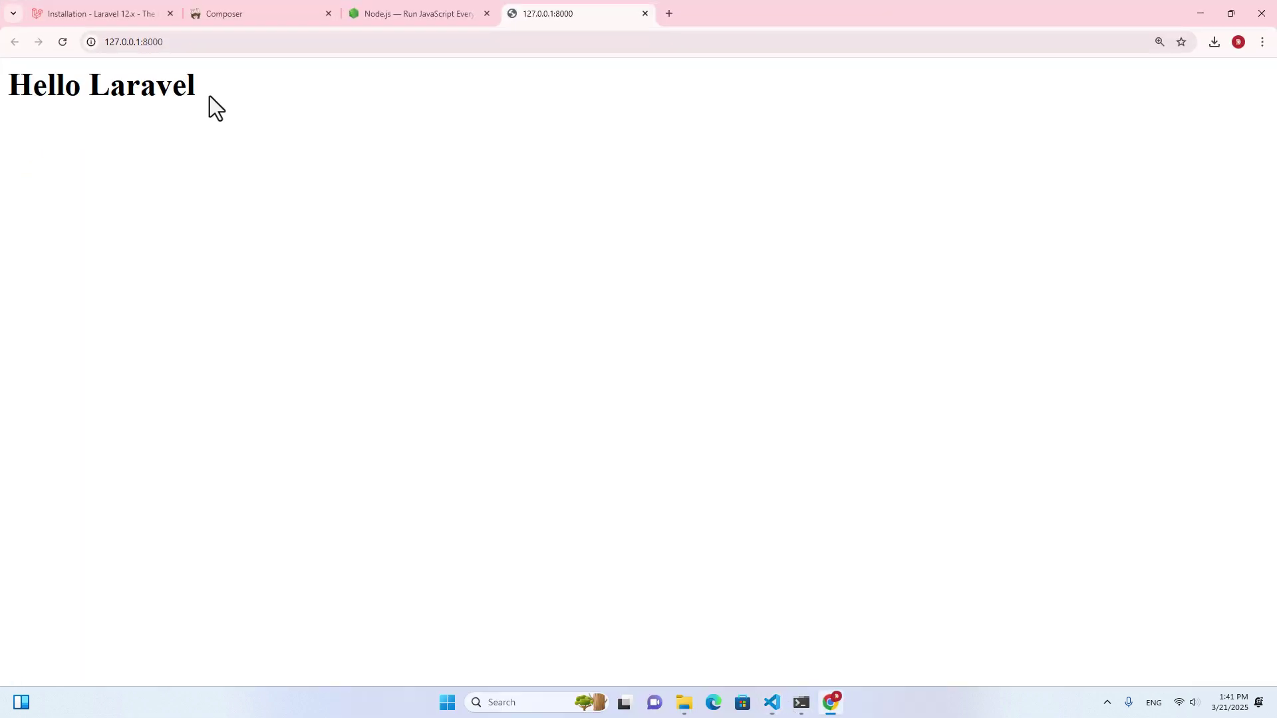